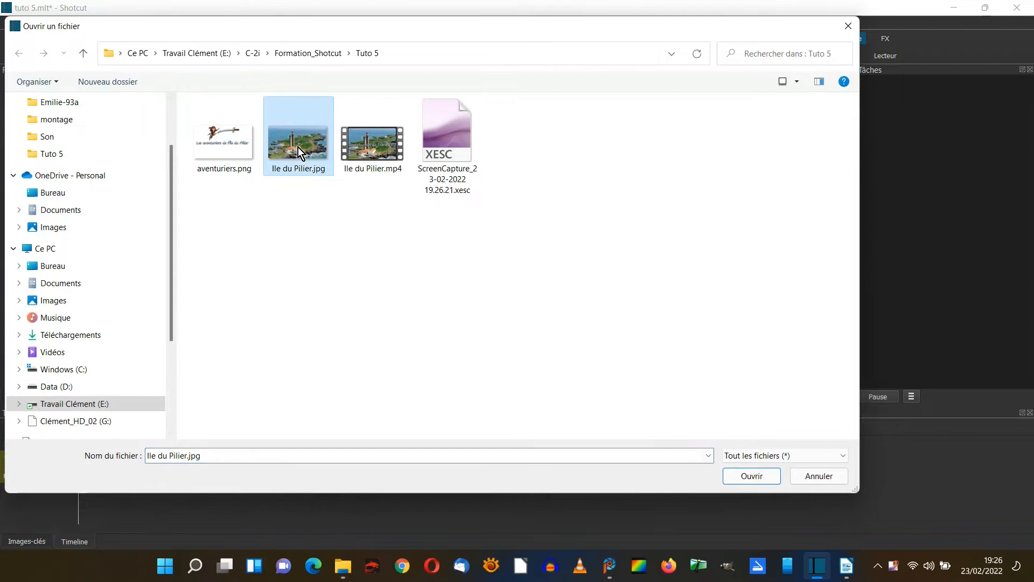
# Place the image Ile du Pilier.jpg at the start of track V1 and extend it to about 10 seconds.
pyautogui.click(748, 474)
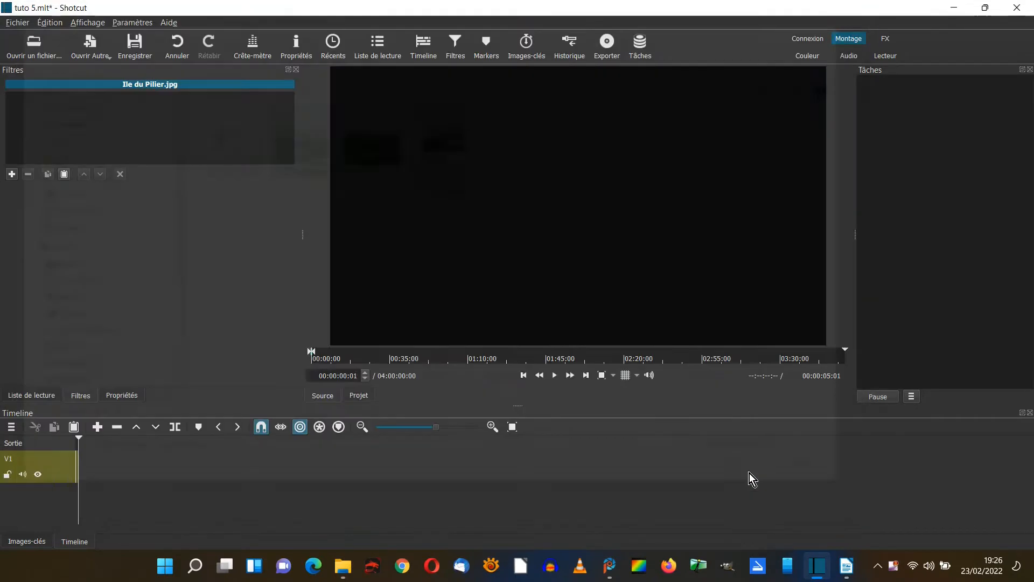
pyautogui.moveTo(517, 232); pyautogui.dragTo(80, 471)
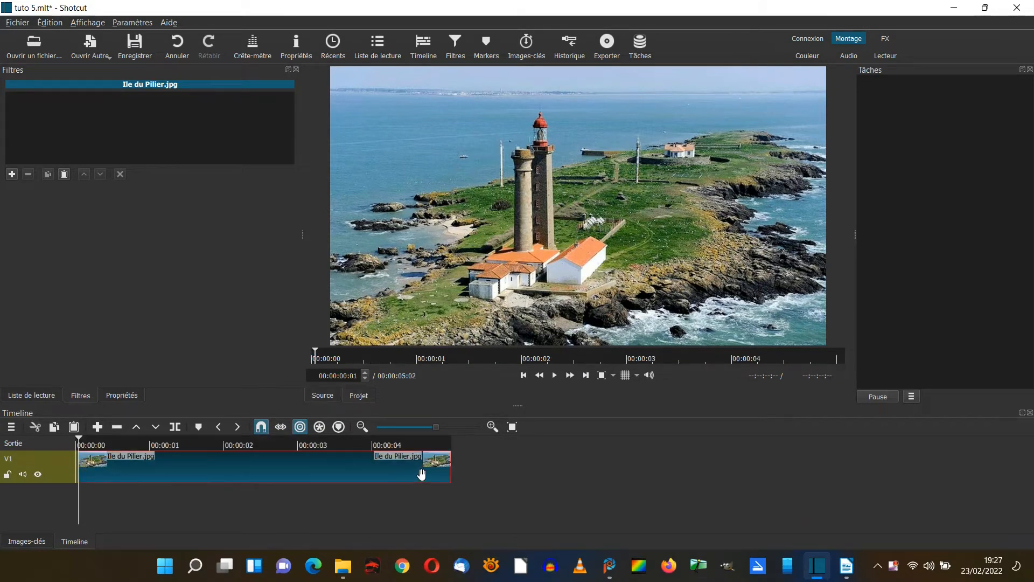
pyautogui.moveTo(451, 473); pyautogui.dragTo(829, 464)
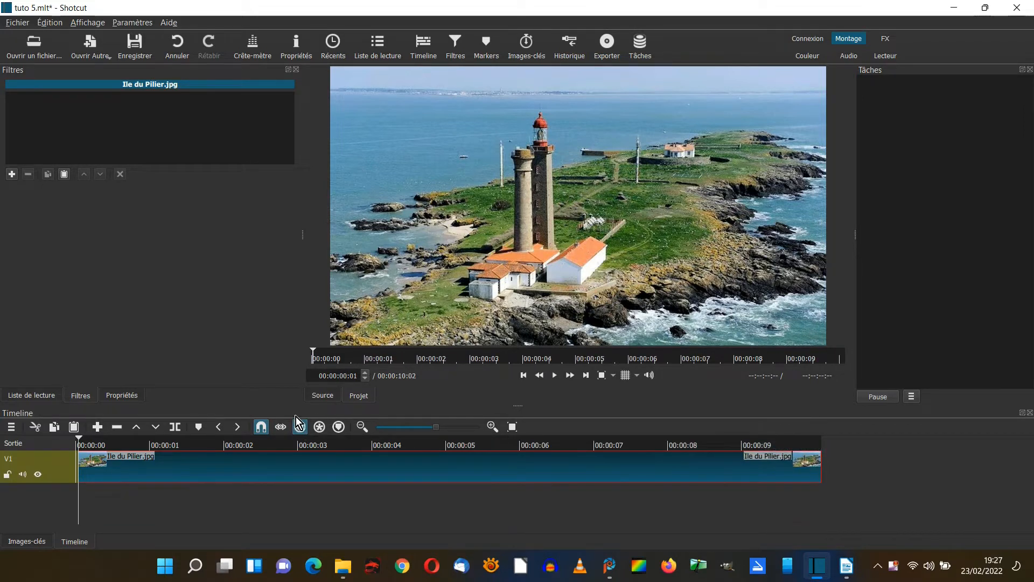
# Add a second video track above the island image's track.
pyautogui.click(11, 426)
pyautogui.moveTo(27, 435)
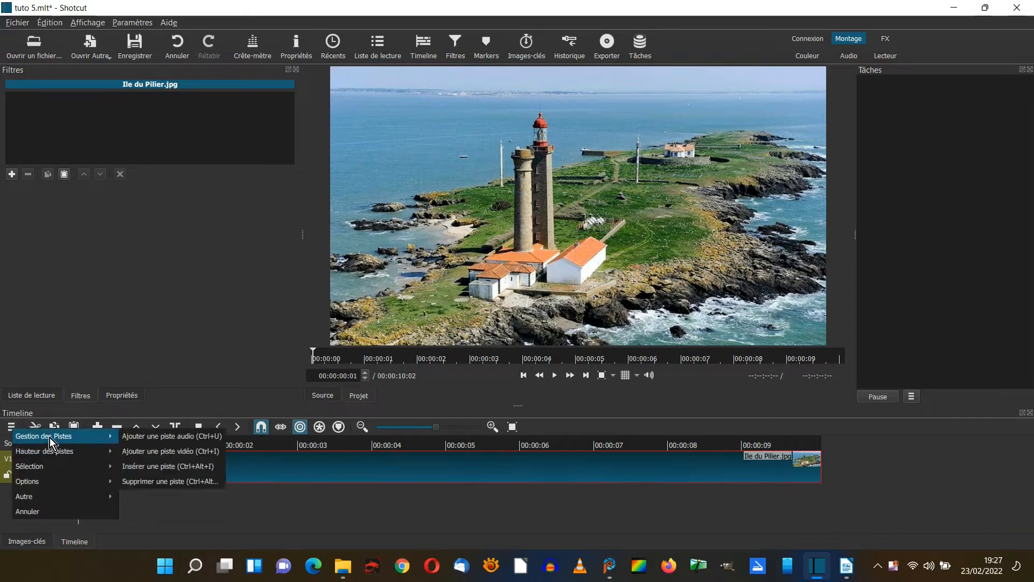
pyautogui.click(155, 452)
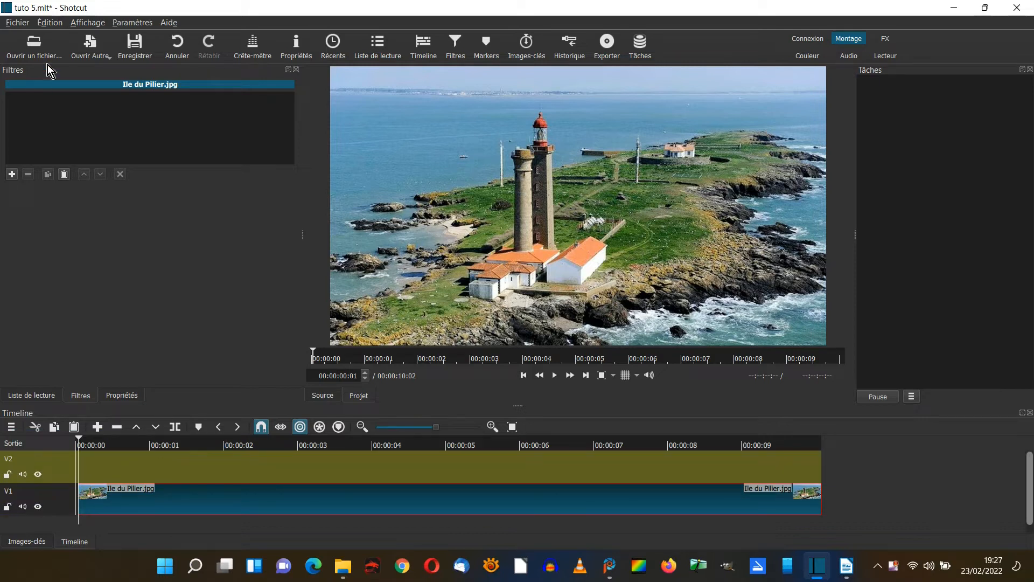
# Import aventuriers.png at the start of track V2 and extend it to the end of the island image.
pyautogui.click(34, 40)
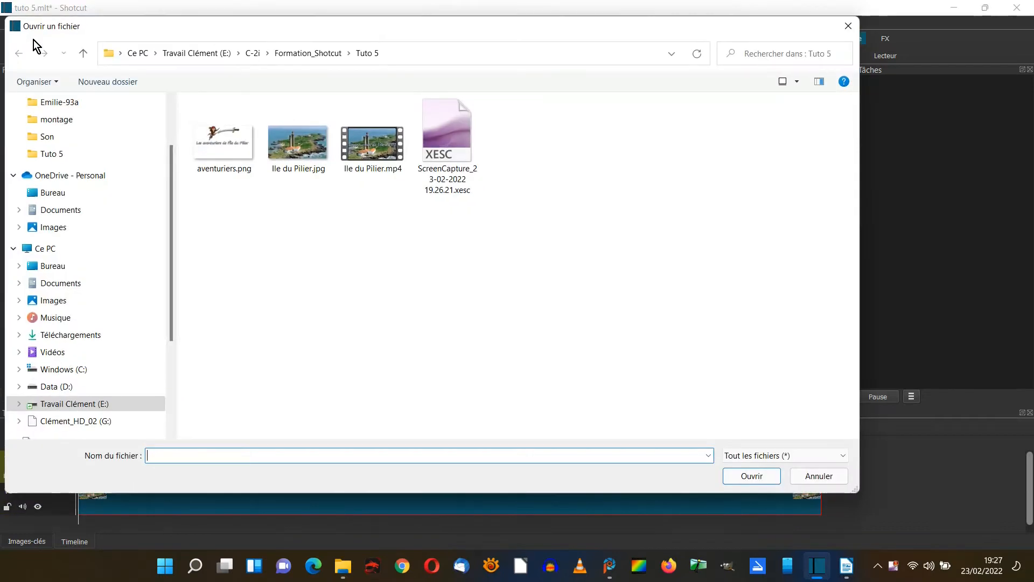
pyautogui.click(226, 147)
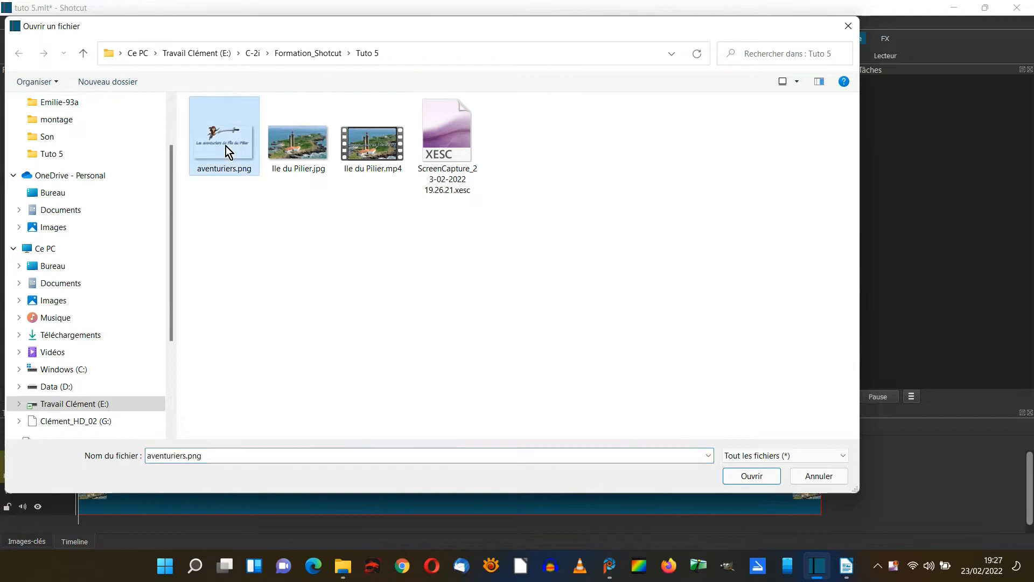
pyautogui.click(761, 474)
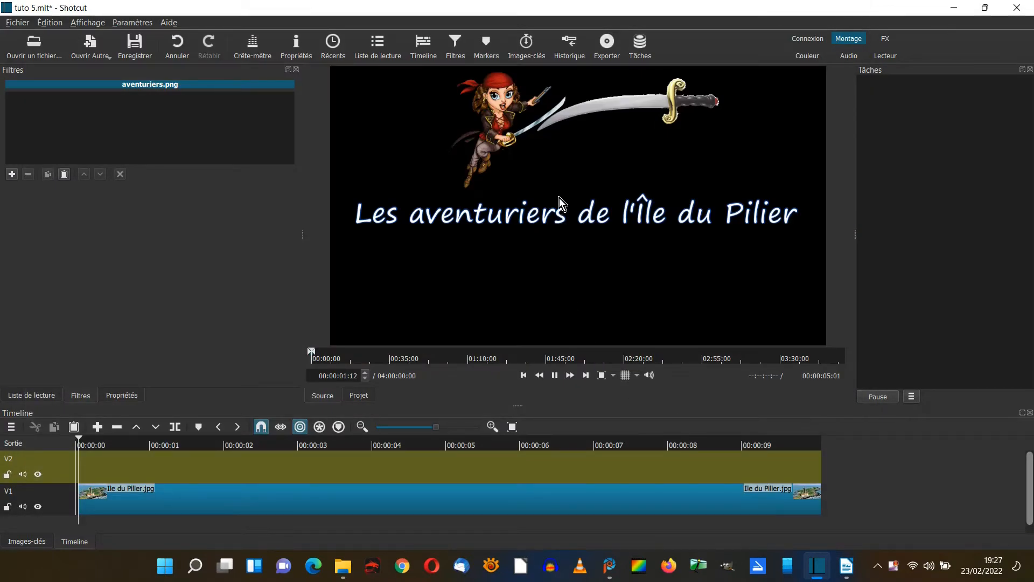
pyautogui.moveTo(555, 204); pyautogui.dragTo(93, 463)
pyautogui.click(103, 504)
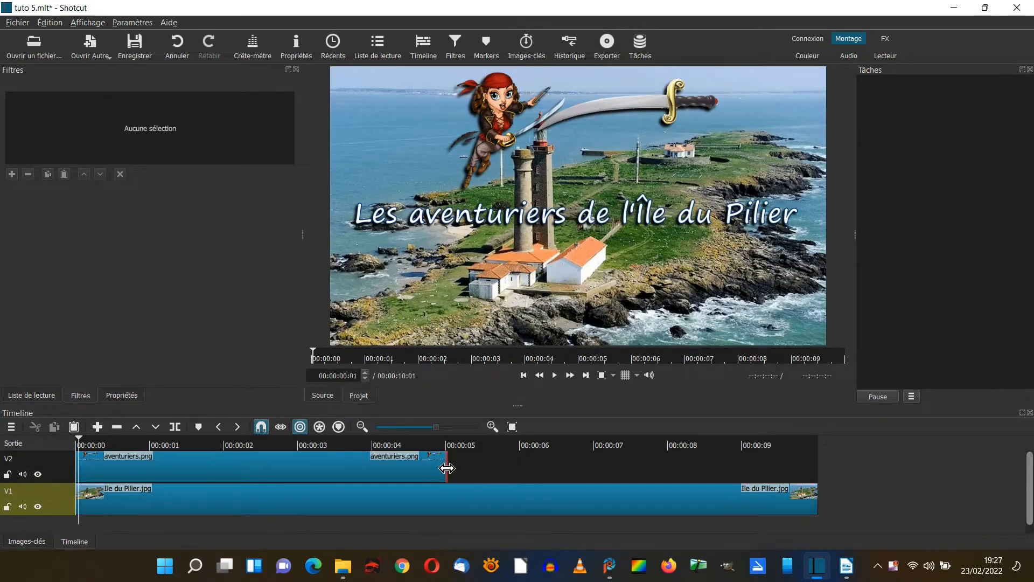
pyautogui.moveTo(447, 468); pyautogui.dragTo(825, 460)
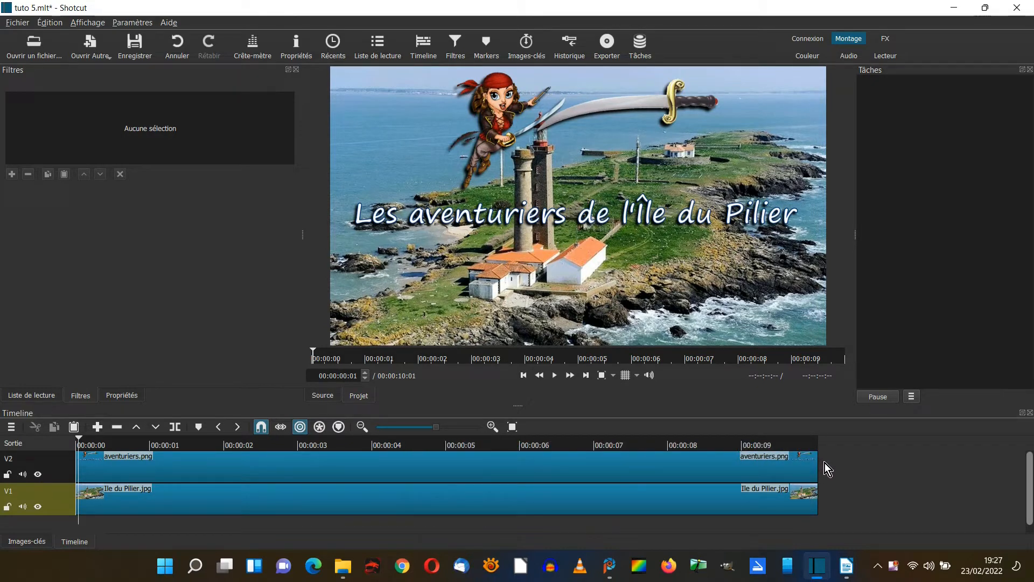
# Add the Masque: Forme Simple filter to the aventuriers.png clip with the playhead at 1 second.
pyautogui.click(221, 464)
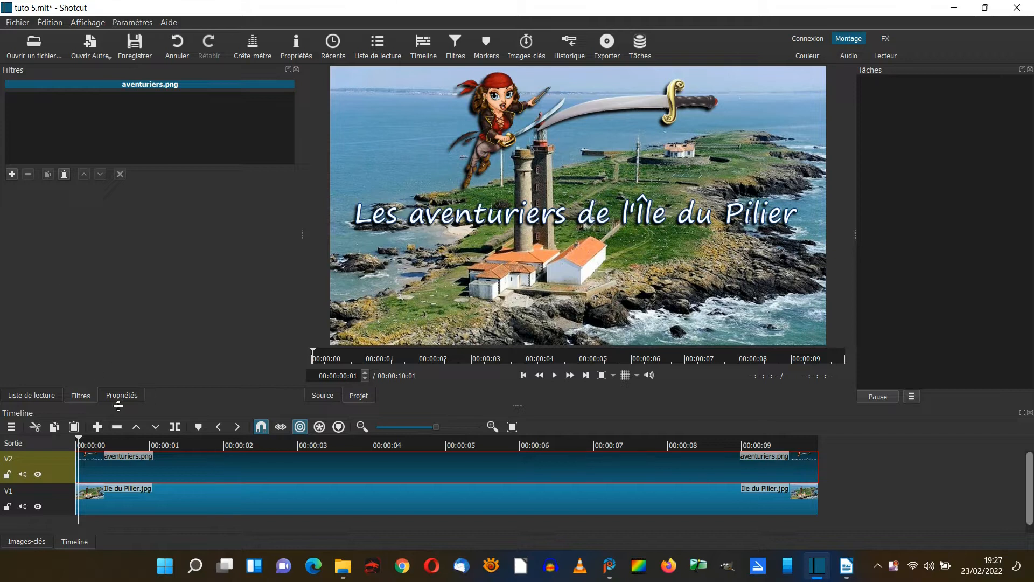
pyautogui.click(149, 445)
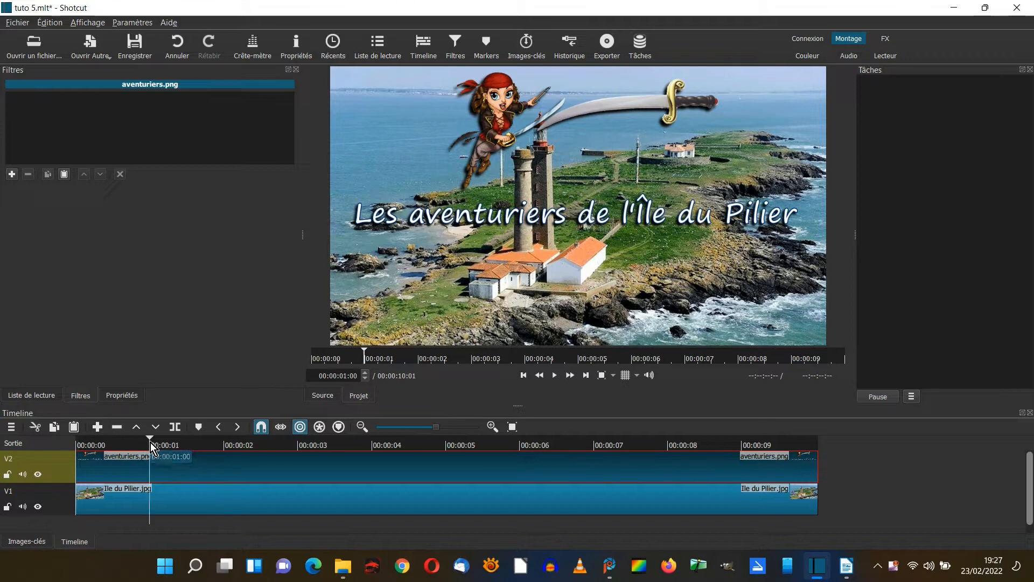
pyautogui.click(12, 174)
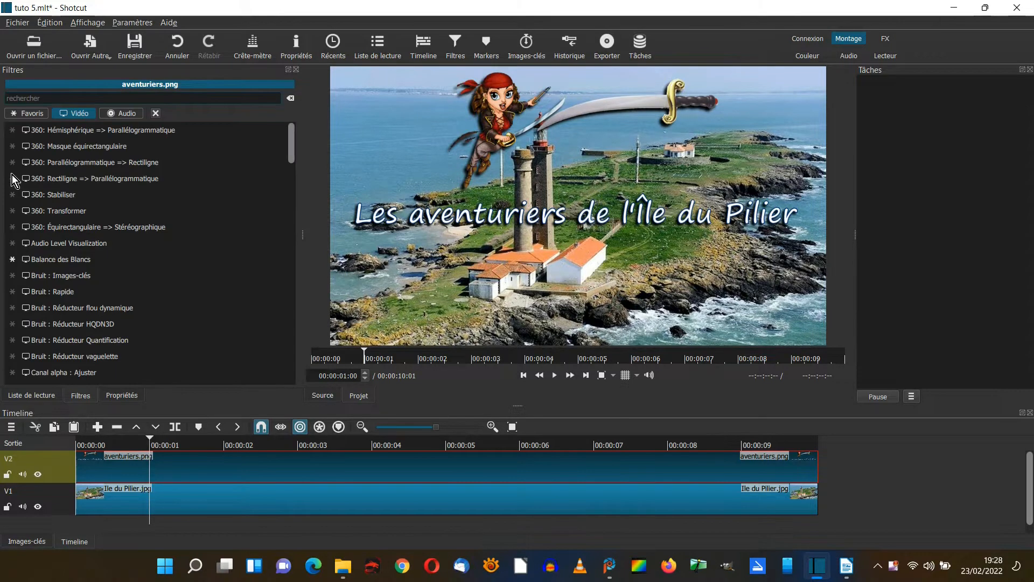
pyautogui.moveTo(291, 143); pyautogui.dragTo(280, 255)
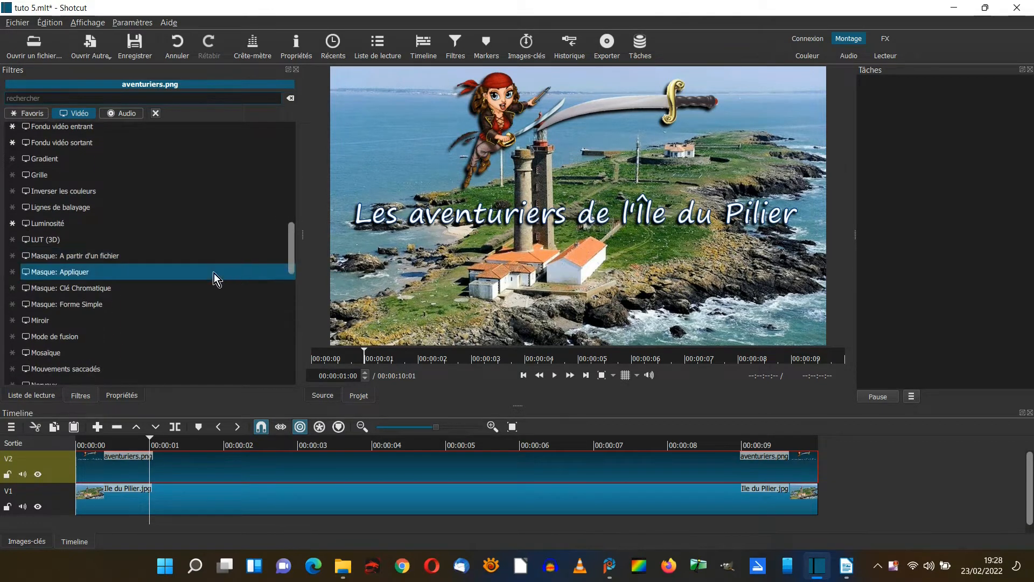
pyautogui.click(57, 304)
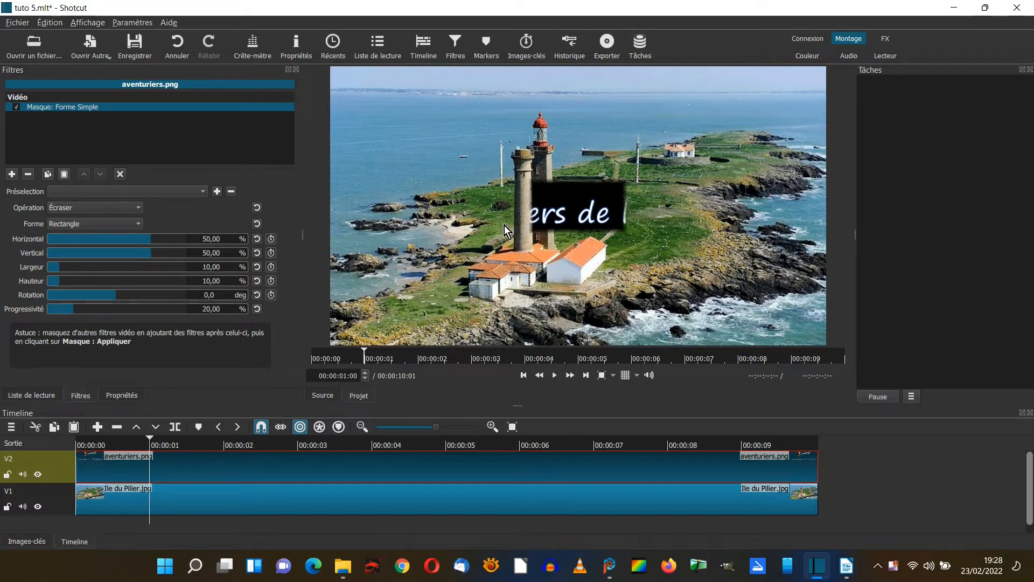
# Fit the rectangular mask around the title text by setting its width to 51.53 % and its vertical position to 52.67 %.
pyautogui.moveTo(61, 270); pyautogui.dragTo(115, 269)
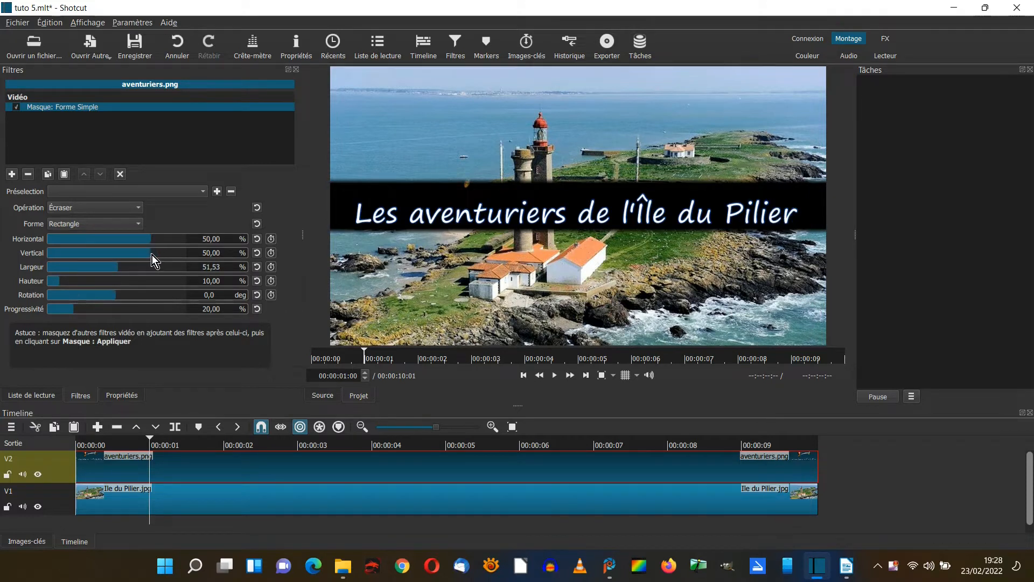
pyautogui.scroll(-5, 150, 254)
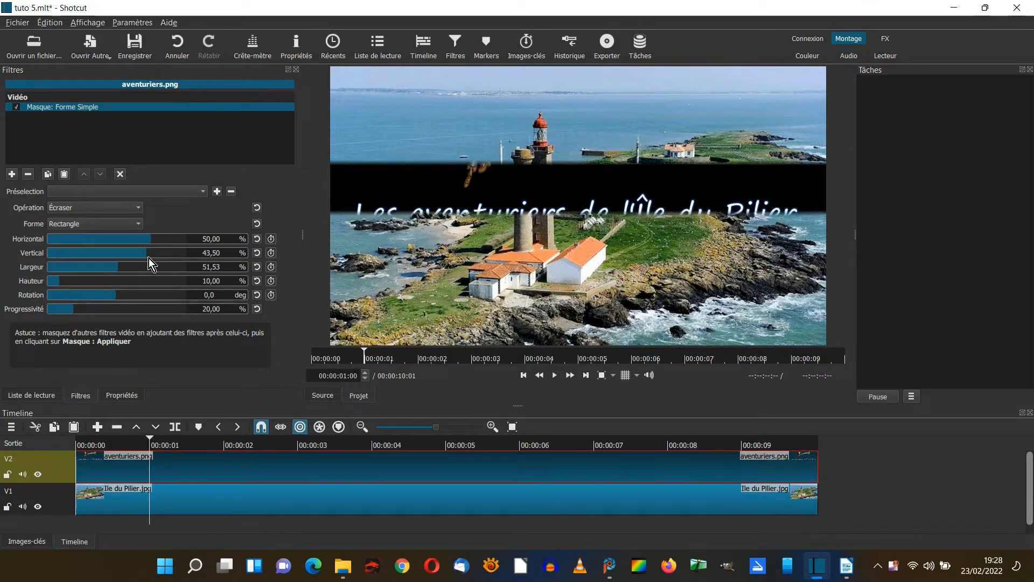
pyautogui.scroll(5, 149, 251)
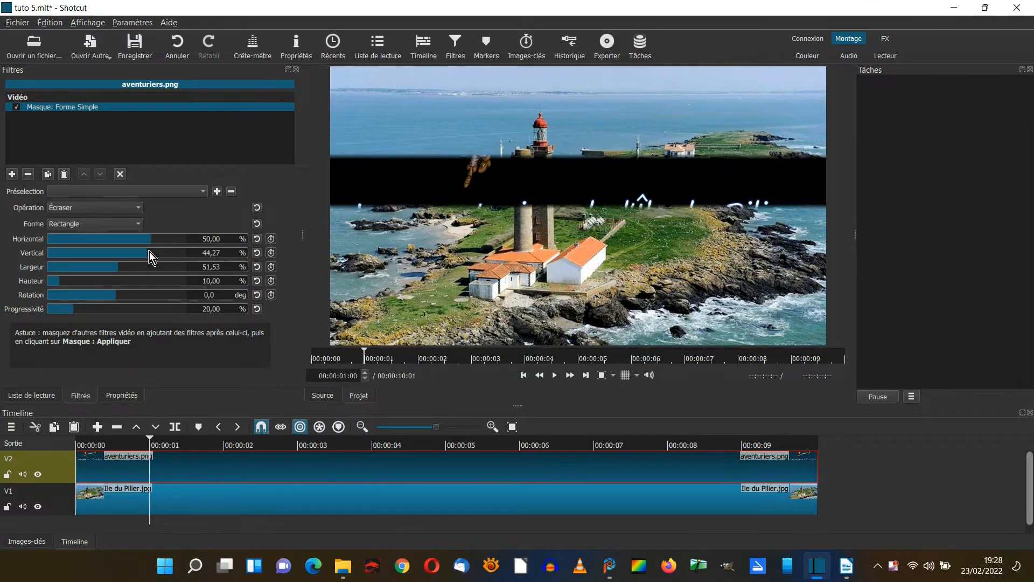
pyautogui.scroll(1, 154, 252)
pyautogui.scroll(1, 156, 252)
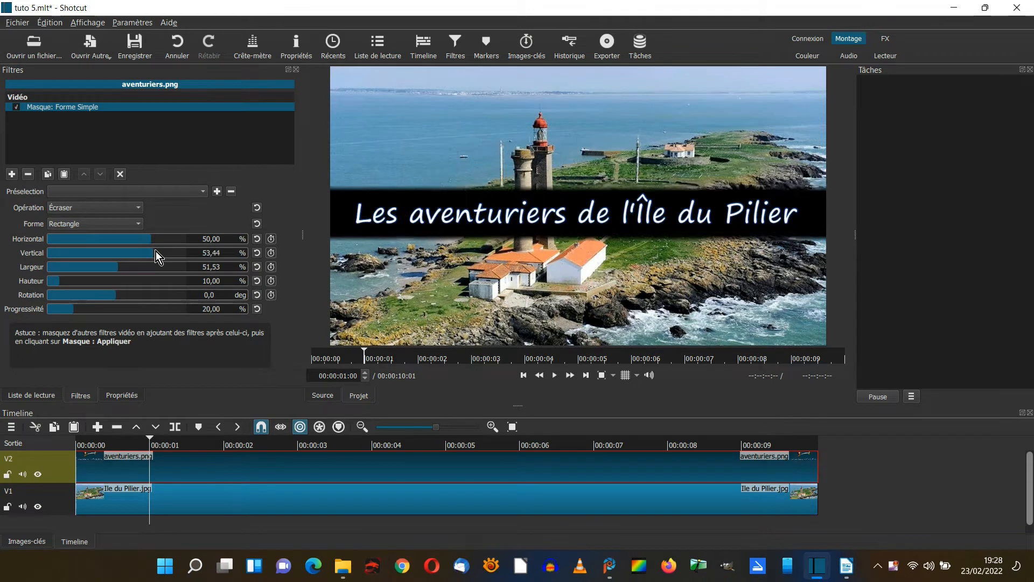
pyautogui.scroll(-1, 155, 251)
# Enable keyframes at 1 second for the mask's horizontal, vertical, width, height and rotation parameters.
pyautogui.click(271, 238)
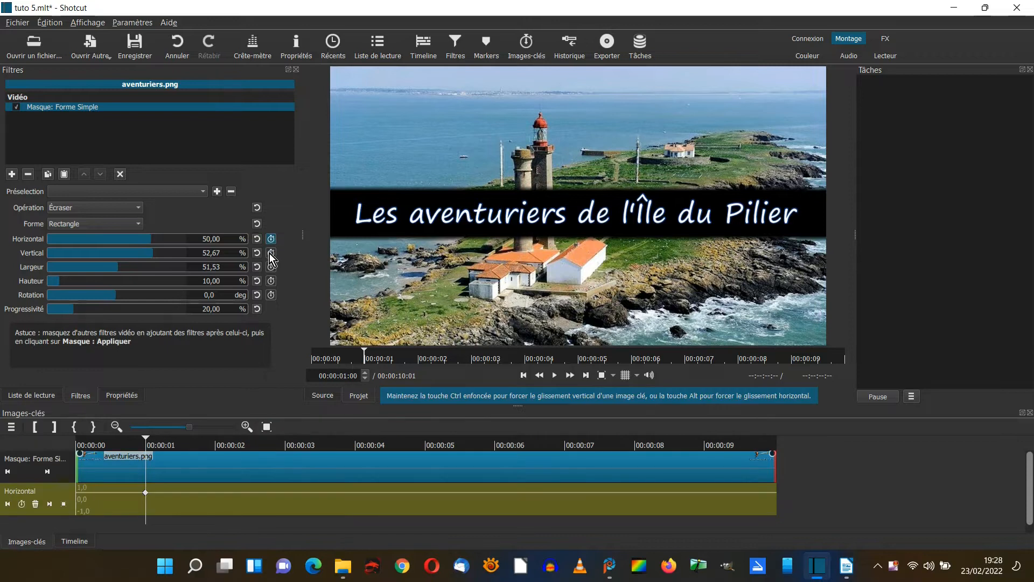
pyautogui.click(272, 267)
pyautogui.click(271, 281)
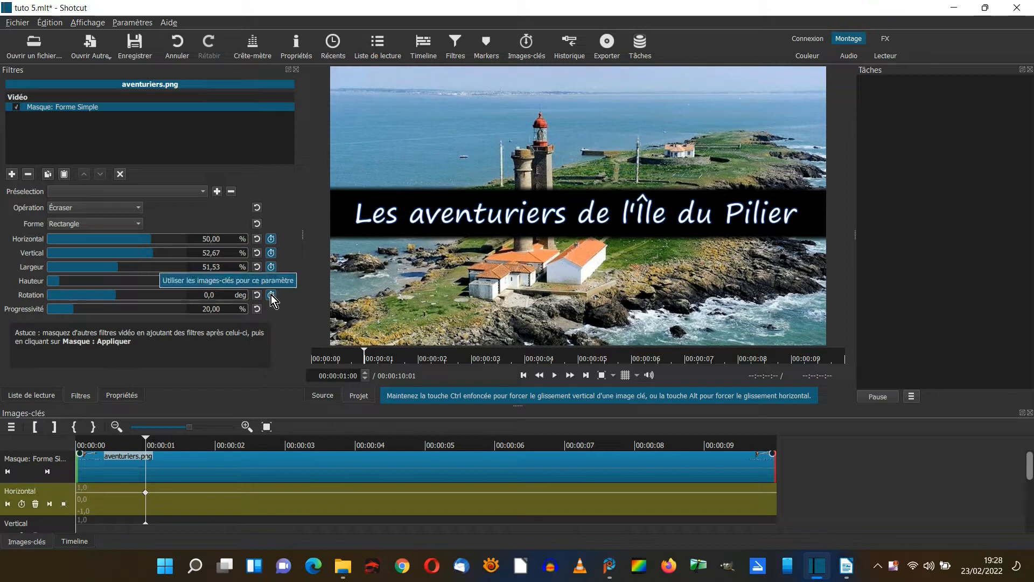
pyautogui.click(271, 294)
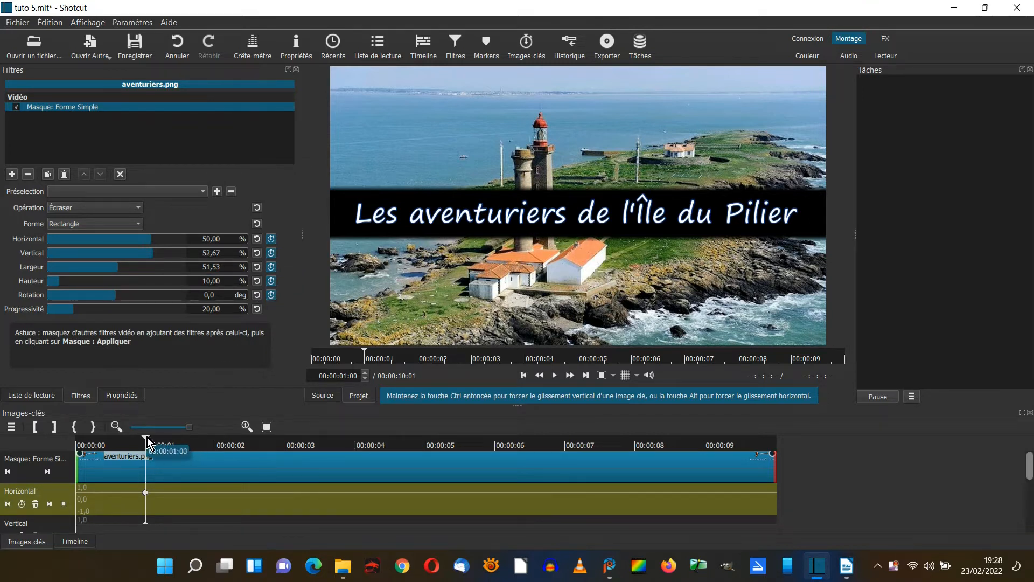
# At 4 seconds, set the mask's width to 1 % and its horizontal position to 100 %.
pyautogui.moveTo(148, 441); pyautogui.dragTo(356, 445)
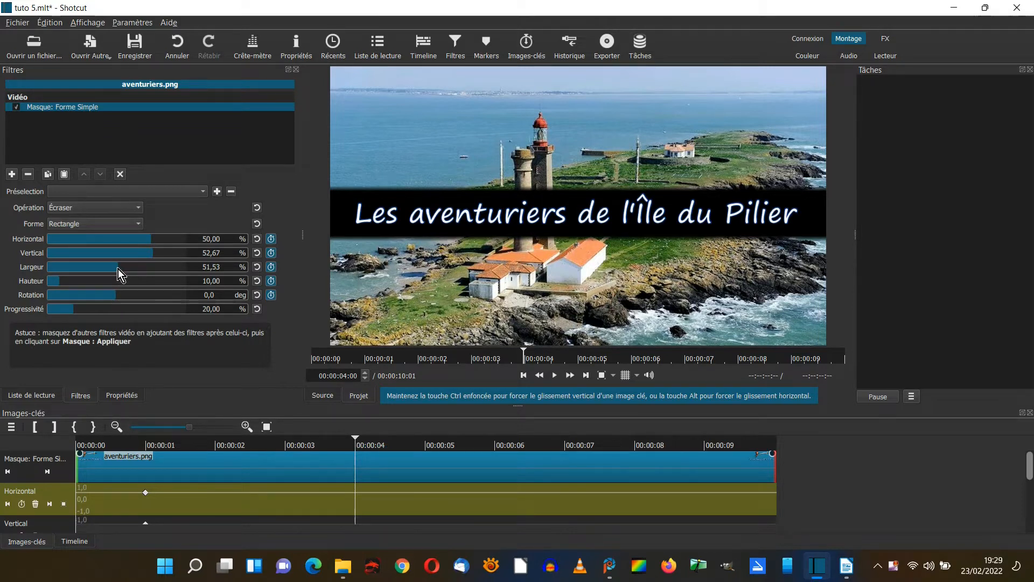
pyautogui.moveTo(118, 269); pyautogui.dragTo(49, 270)
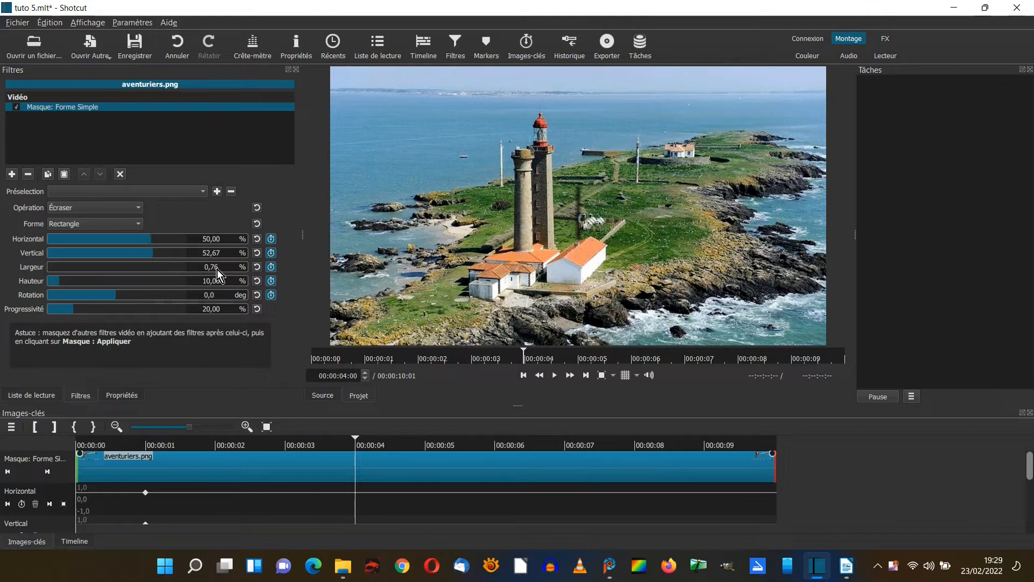
pyautogui.press('BackSpace')
pyautogui.moveTo(151, 240); pyautogui.dragTo(191, 243)
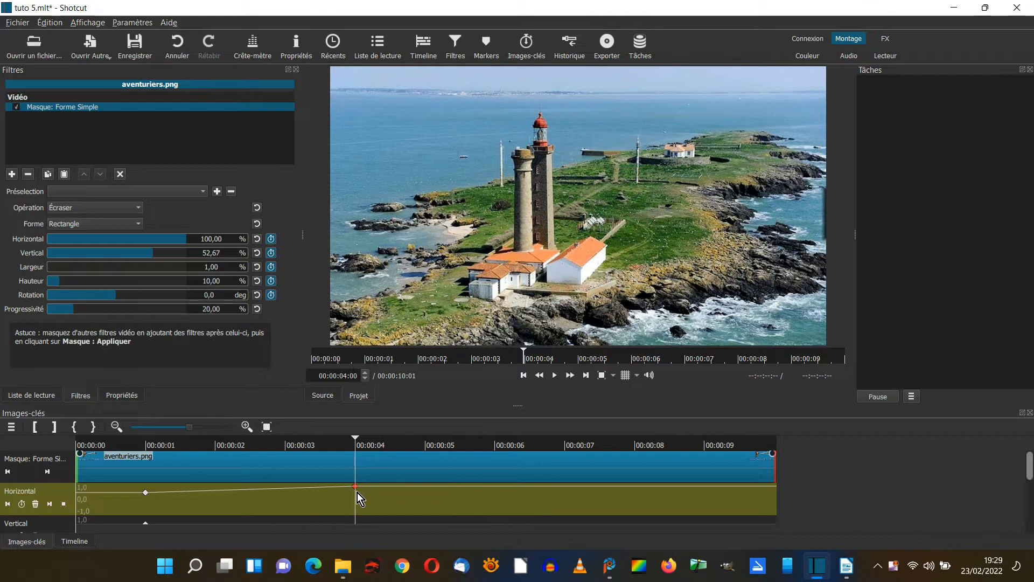
# Play back the mask animation from before the first keyframe to past the last one.
pyautogui.click(116, 444)
pyautogui.press('space')
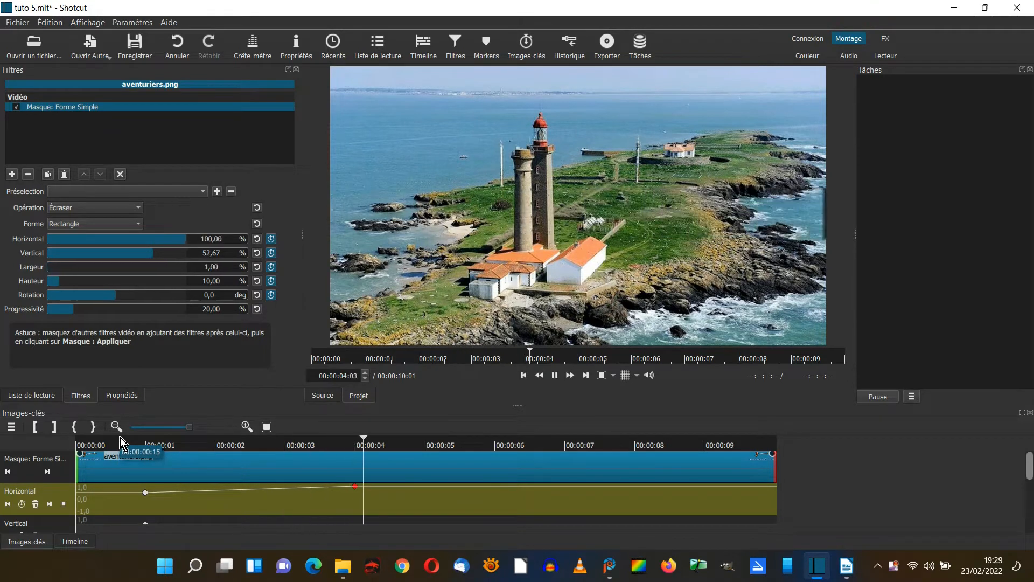
pyautogui.press('space')
pyautogui.press('Left')
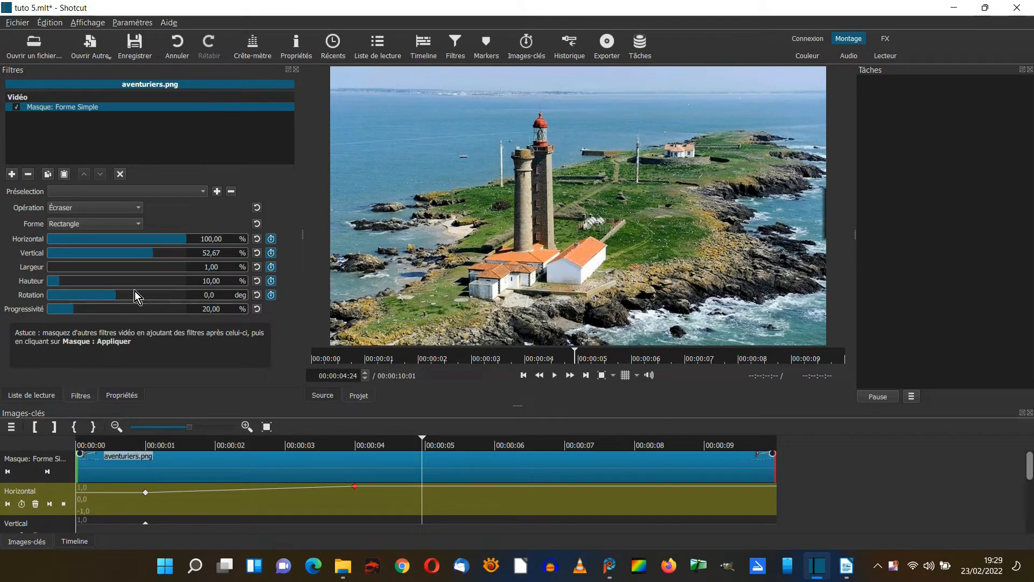
# Set the mask's operation to Soustraire and play the animation from about half a second.
pyautogui.click(137, 210)
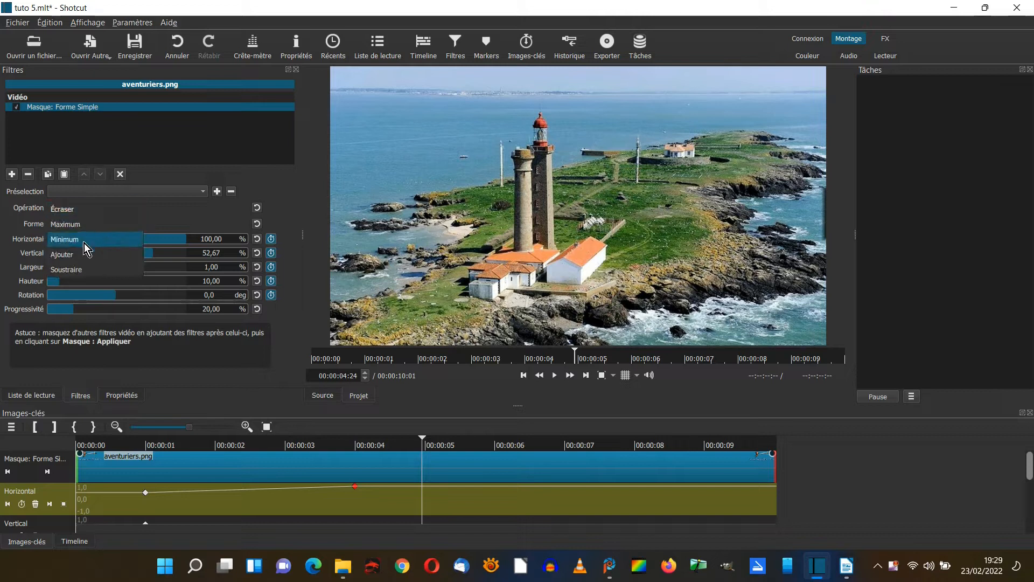
pyautogui.click(76, 269)
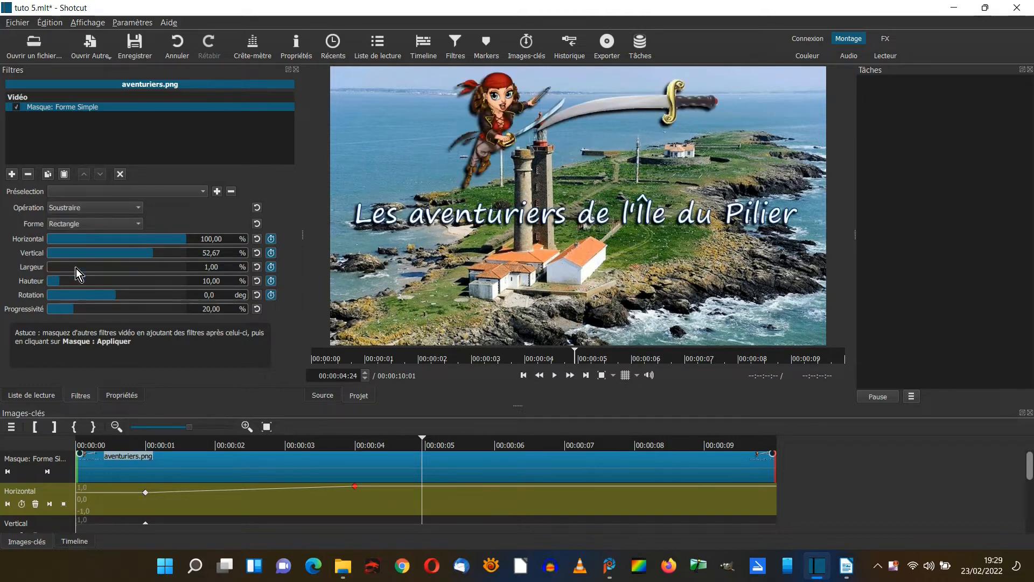
pyautogui.click(123, 446)
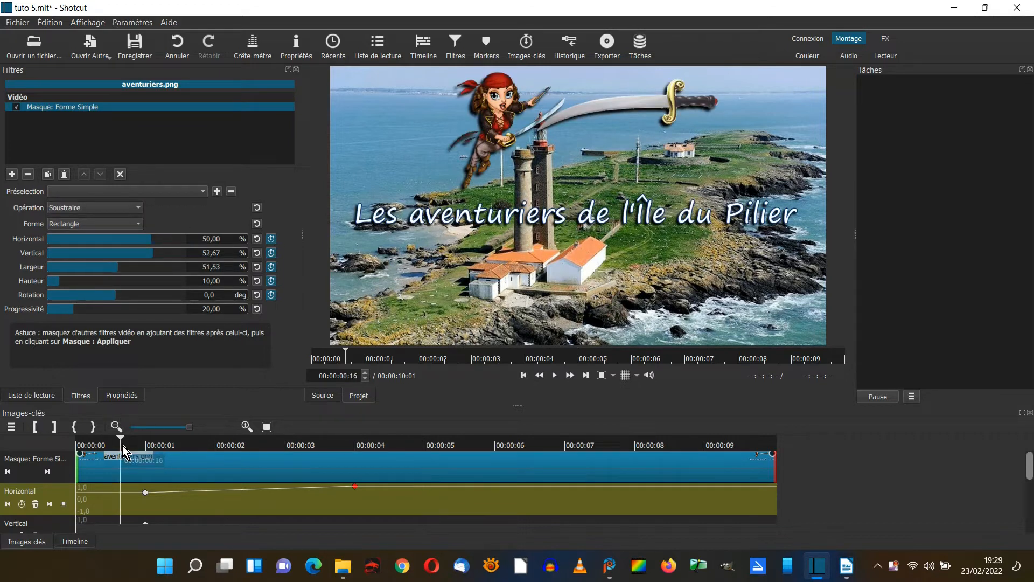
pyautogui.press('space')
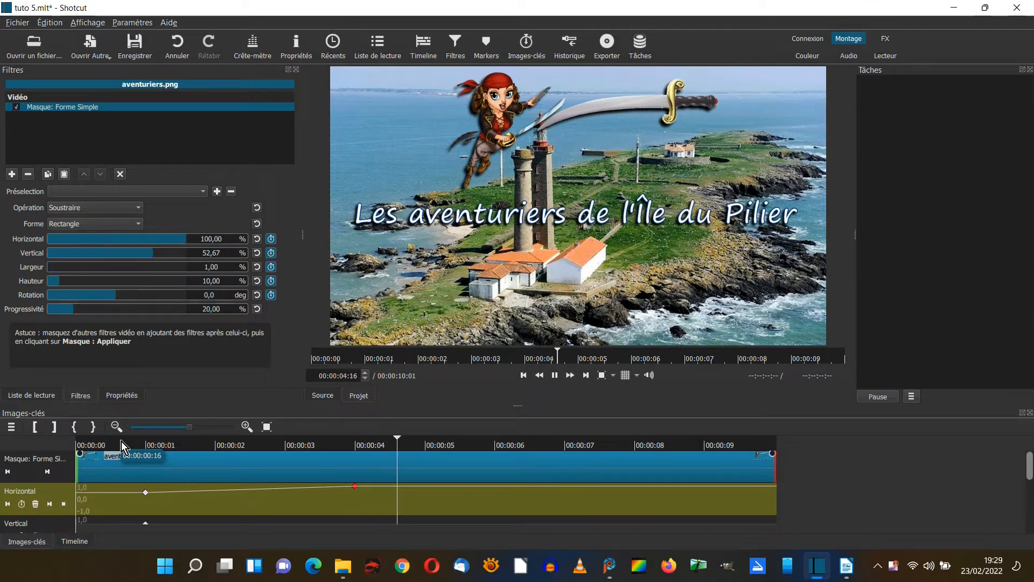
pyautogui.press('space')
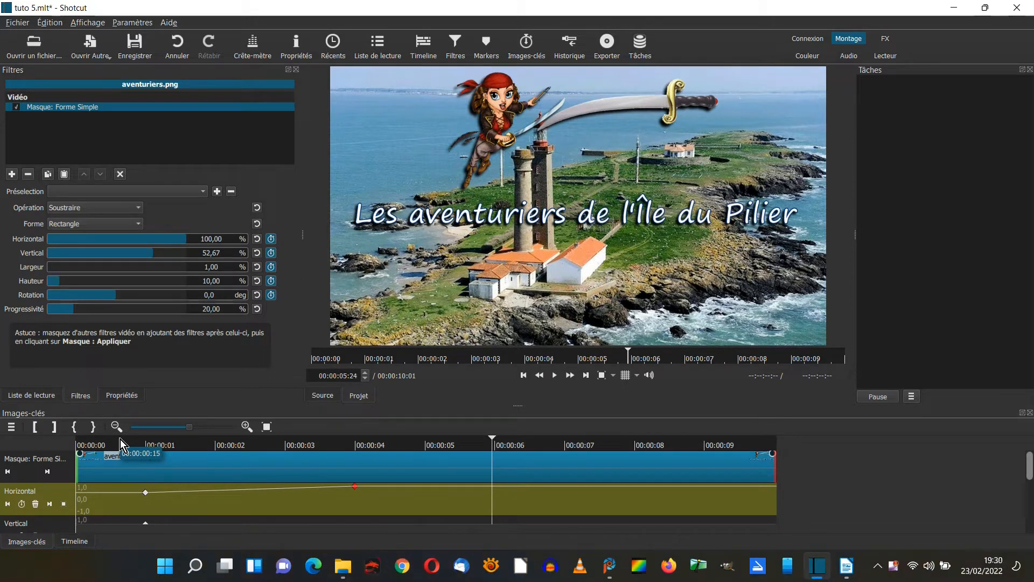
# At 5 seconds, add a second Masque: Forme Simple filter to the aventuriers.png title clip.
pyautogui.click(425, 452)
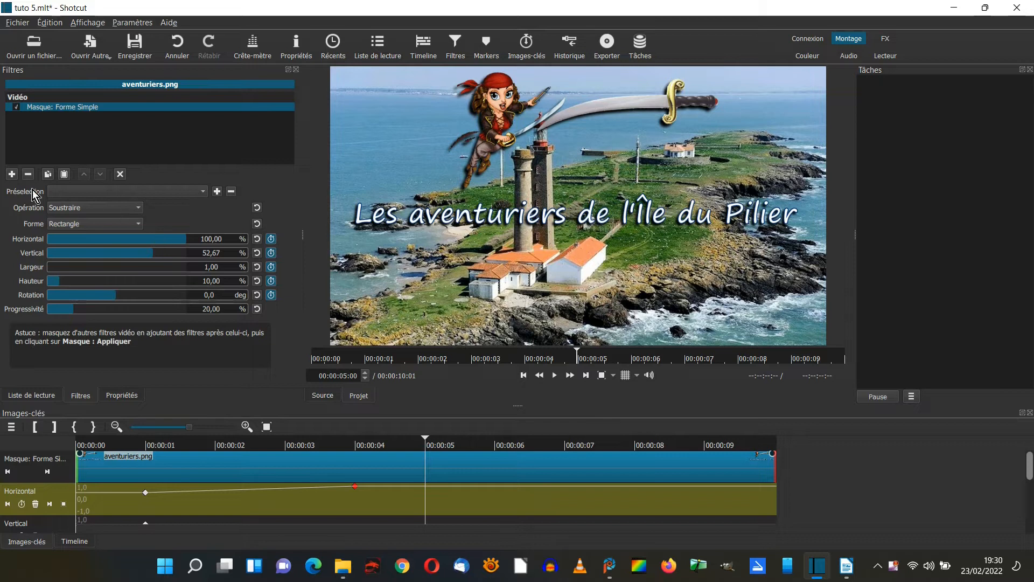
pyautogui.click(11, 174)
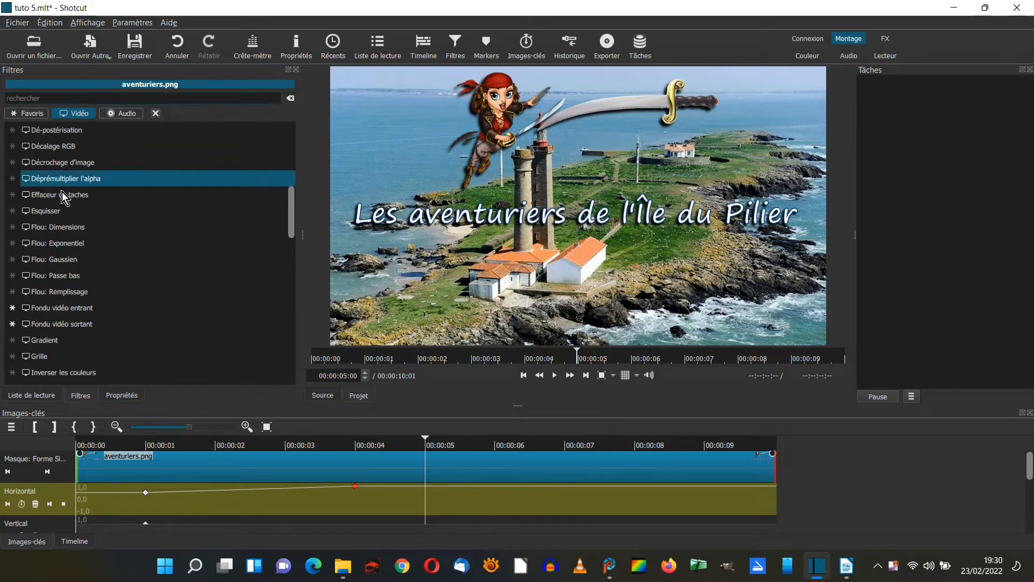
pyautogui.moveTo(291, 228); pyautogui.dragTo(279, 267)
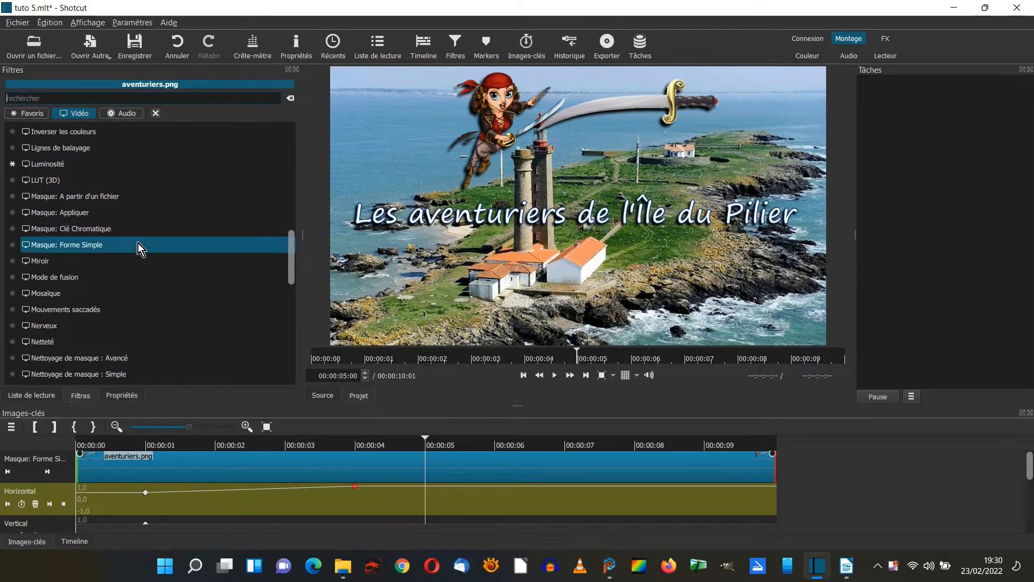
pyautogui.click(105, 246)
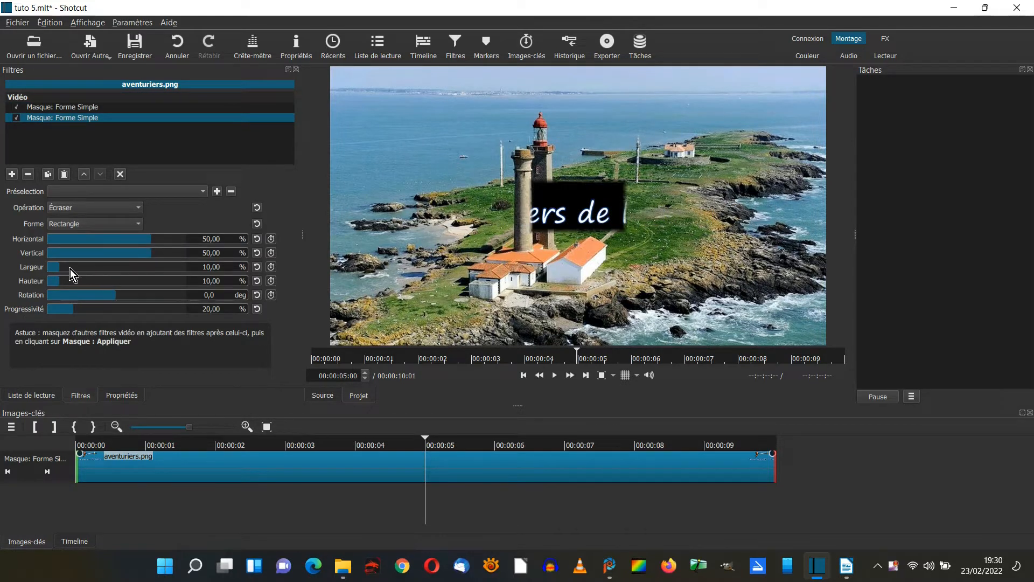
# Fit the second mask around the pirate and sword with width 30.92 %, height 29.01 %, vertical position 18.32 % and Progressivité 10 %.
pyautogui.moveTo(60, 269); pyautogui.dragTo(85, 273)
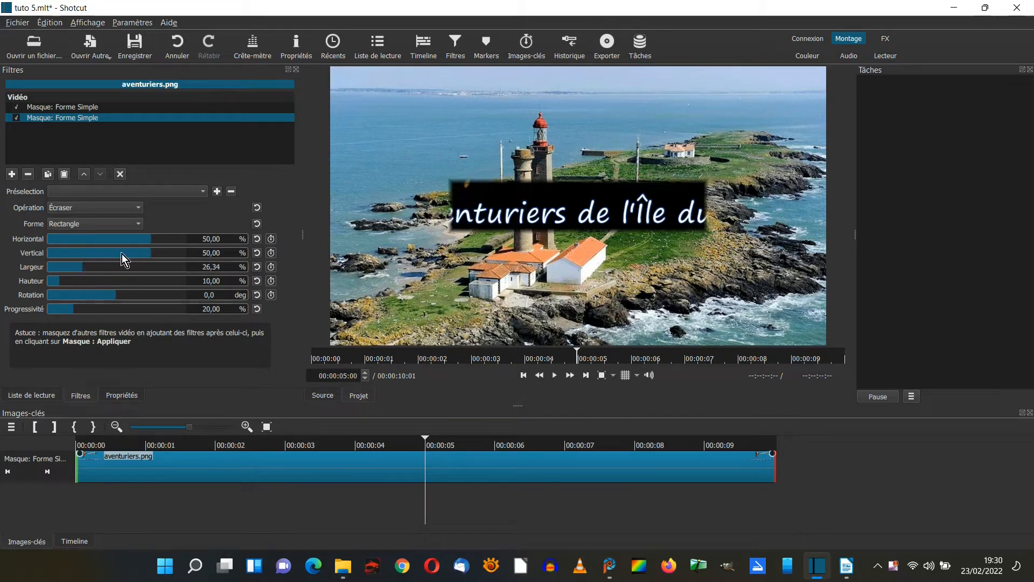
pyautogui.moveTo(150, 255); pyautogui.dragTo(137, 251)
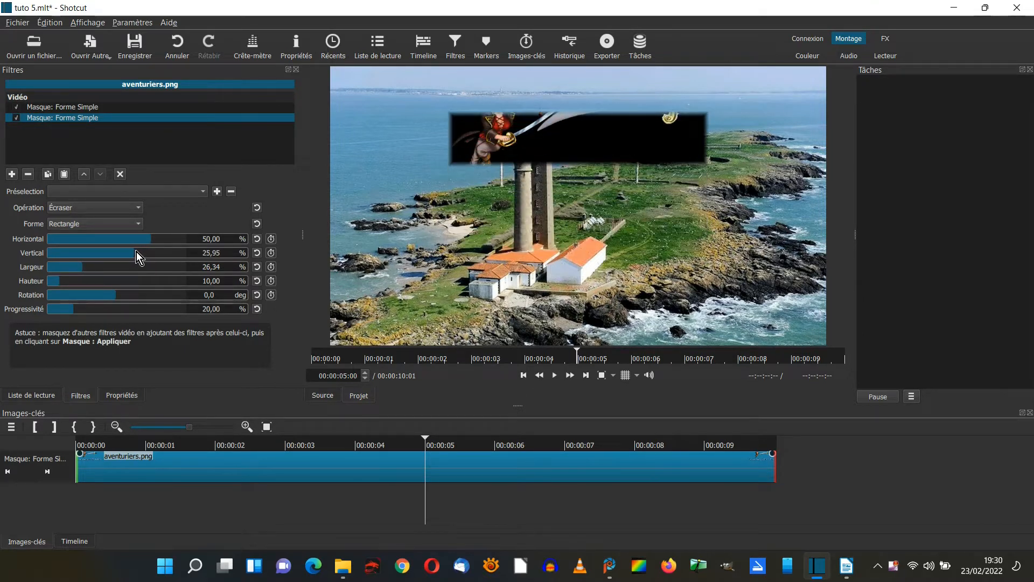
pyautogui.moveTo(62, 283); pyautogui.dragTo(88, 279)
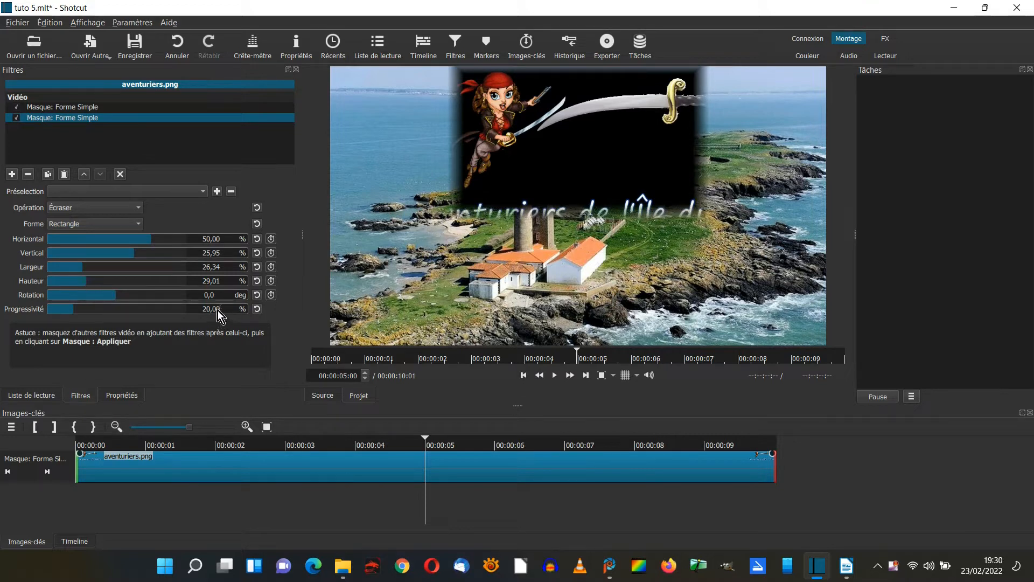
pyautogui.write('10')
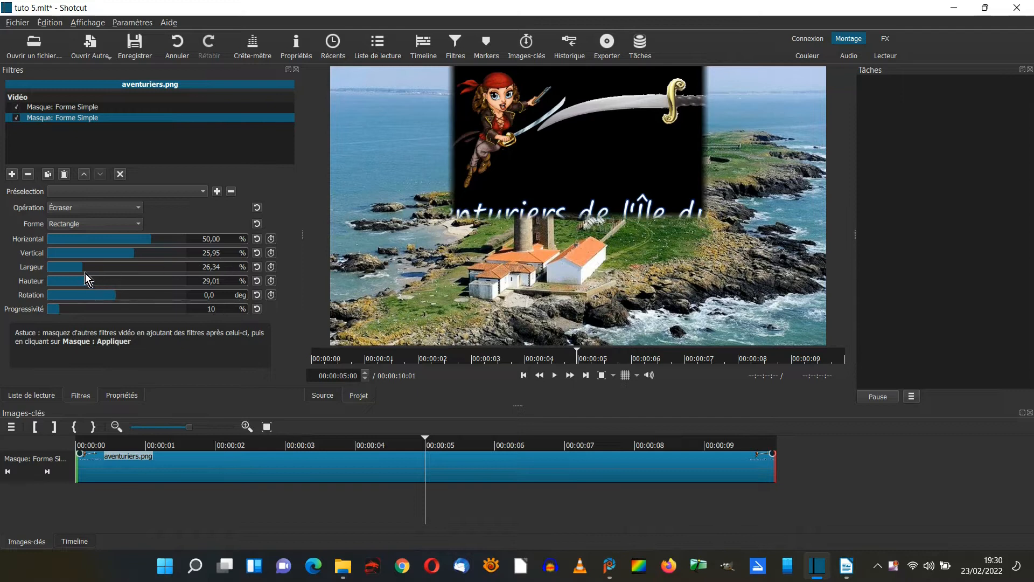
pyautogui.moveTo(83, 273); pyautogui.dragTo(91, 270)
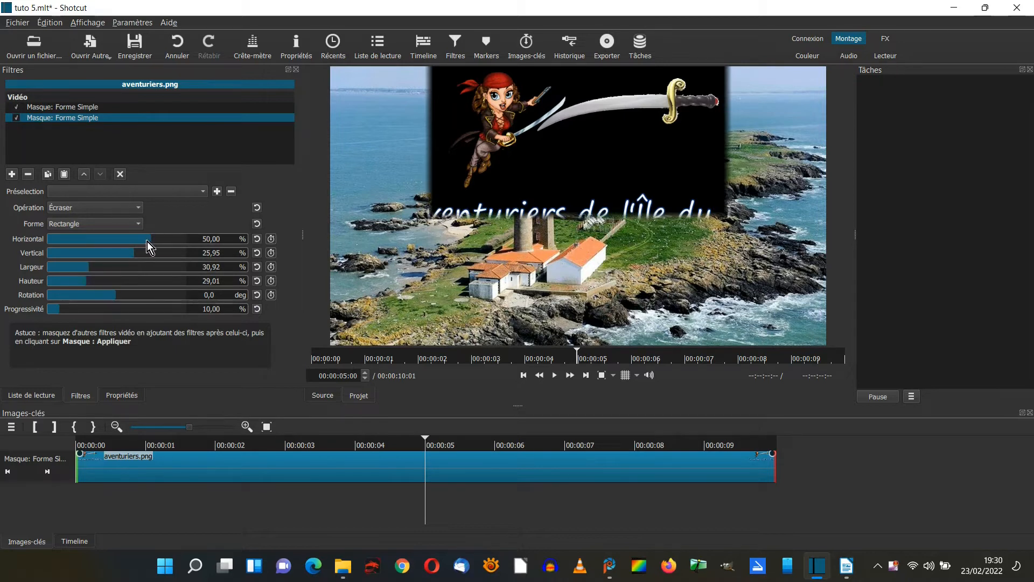
pyautogui.moveTo(134, 253); pyautogui.dragTo(130, 253)
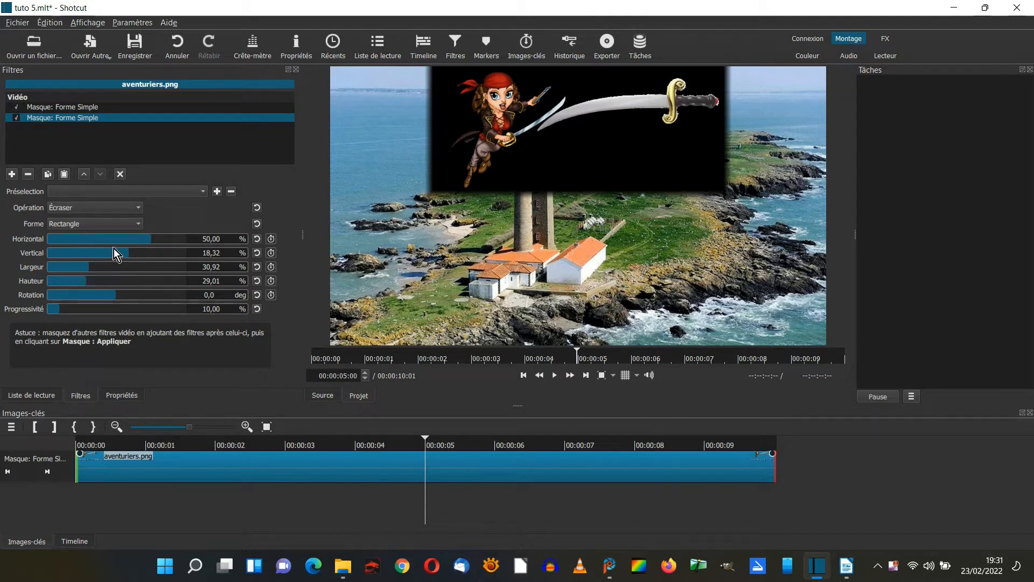
# Enable keyframes at 5 seconds for the second mask's horizontal, vertical, width, height and rotation parameters.
pyautogui.click(271, 239)
pyautogui.click(271, 252)
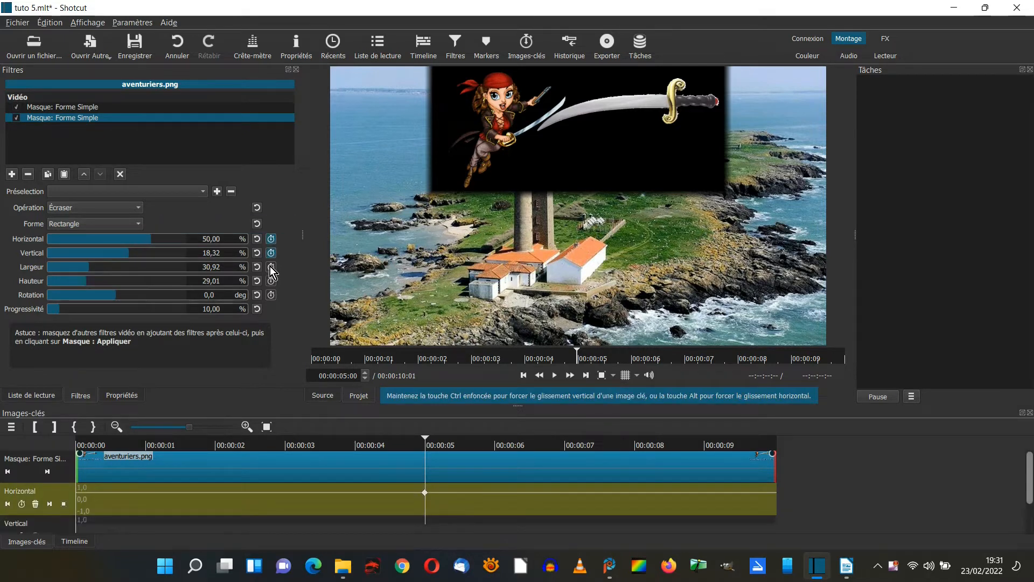
pyautogui.click(270, 281)
pyautogui.click(270, 294)
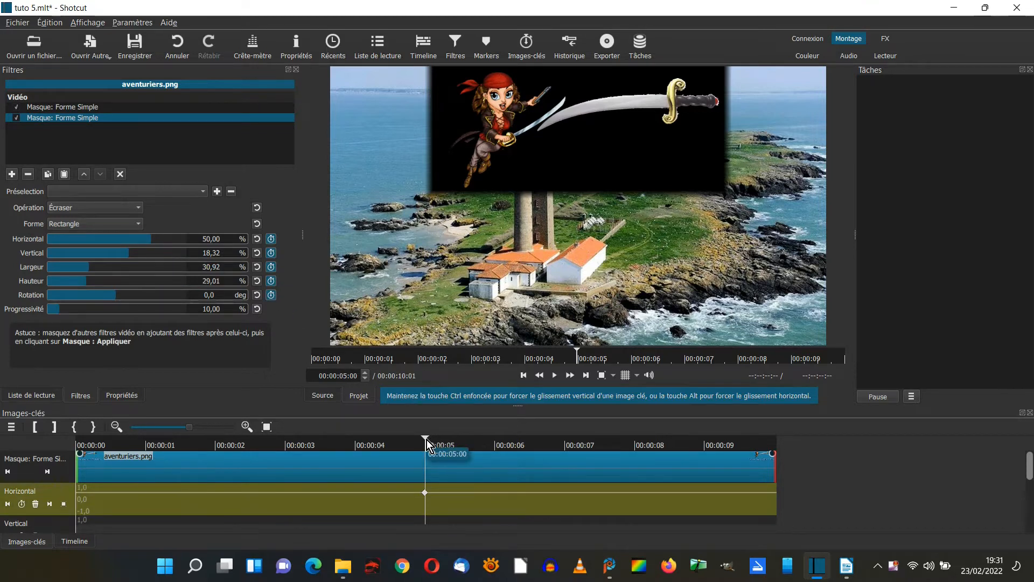
# At 6 seconds, set the second mask's width to 1 % and its horizontal position to 13.74 %.
pyautogui.moveTo(425, 437); pyautogui.dragTo(498, 439)
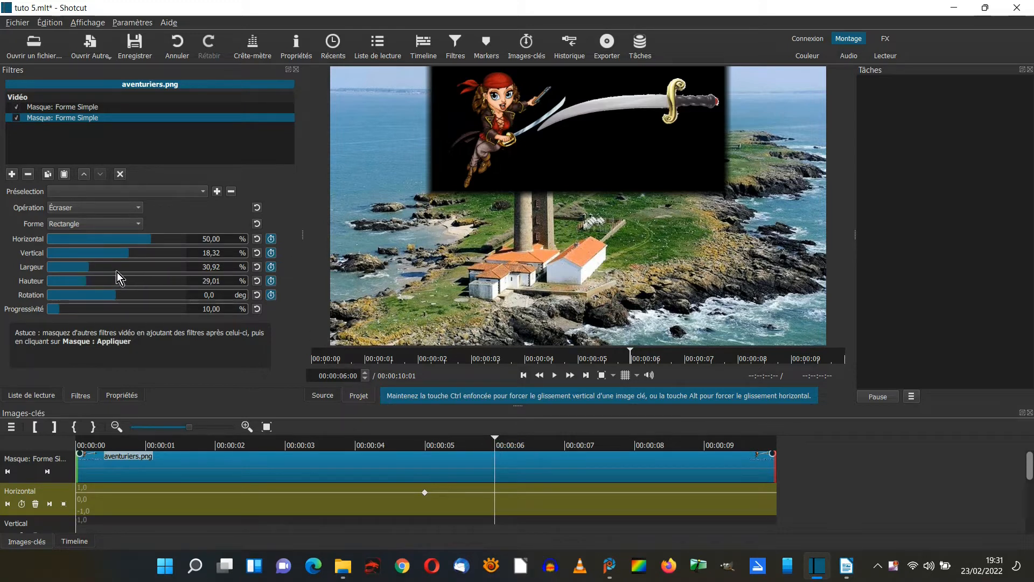
pyautogui.moveTo(91, 269); pyautogui.dragTo(50, 270)
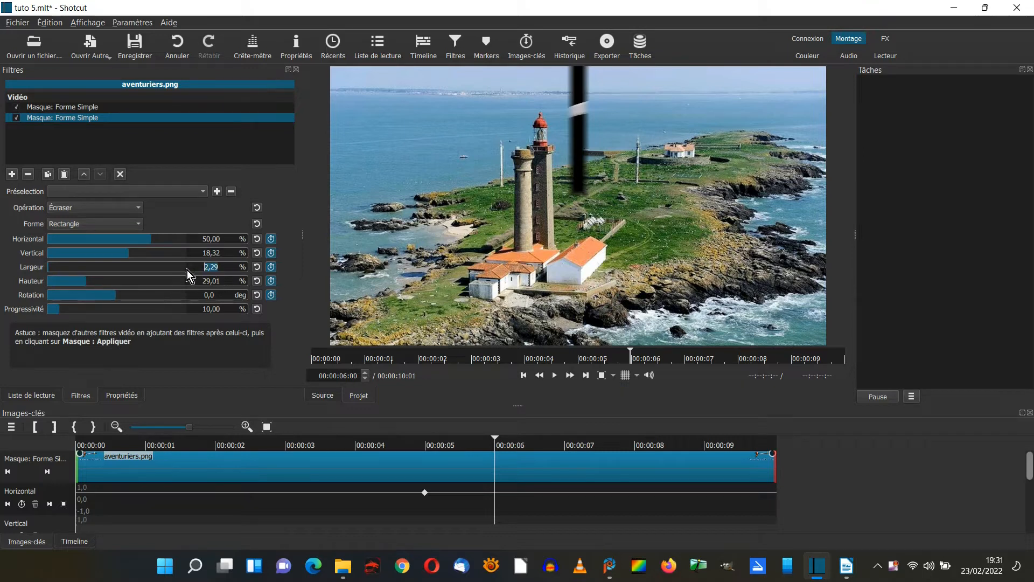
pyautogui.write('1')
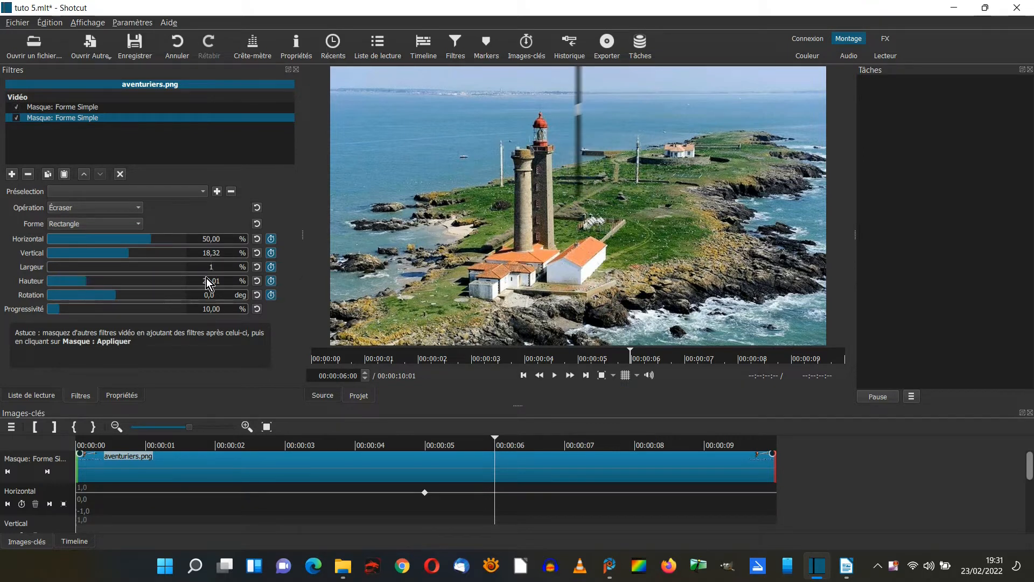
pyautogui.moveTo(150, 241); pyautogui.dragTo(127, 241)
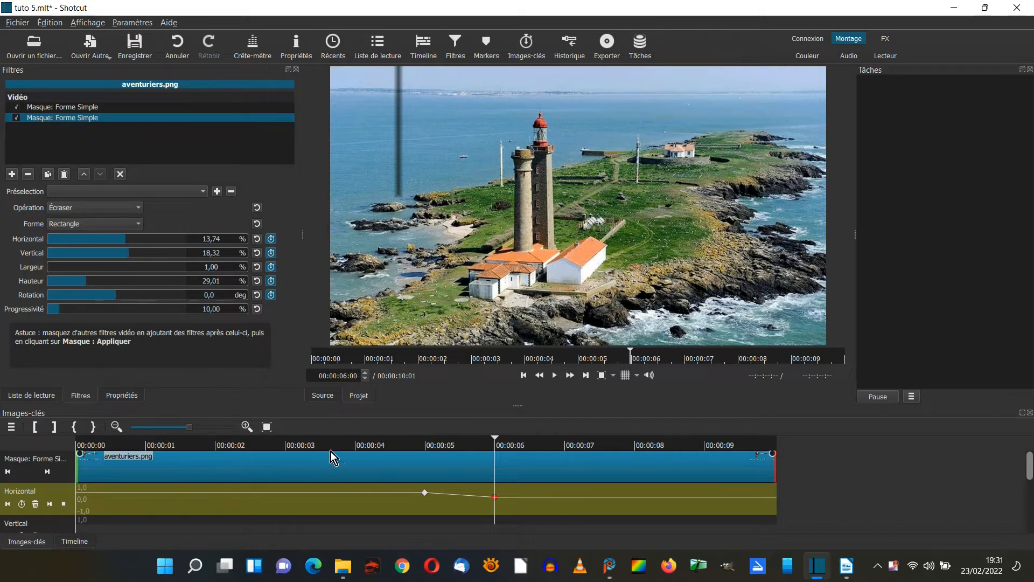
# Play back the second mask's animation, and set that mask's operation to Soustraire.
pyautogui.click(393, 445)
pyautogui.press('space')
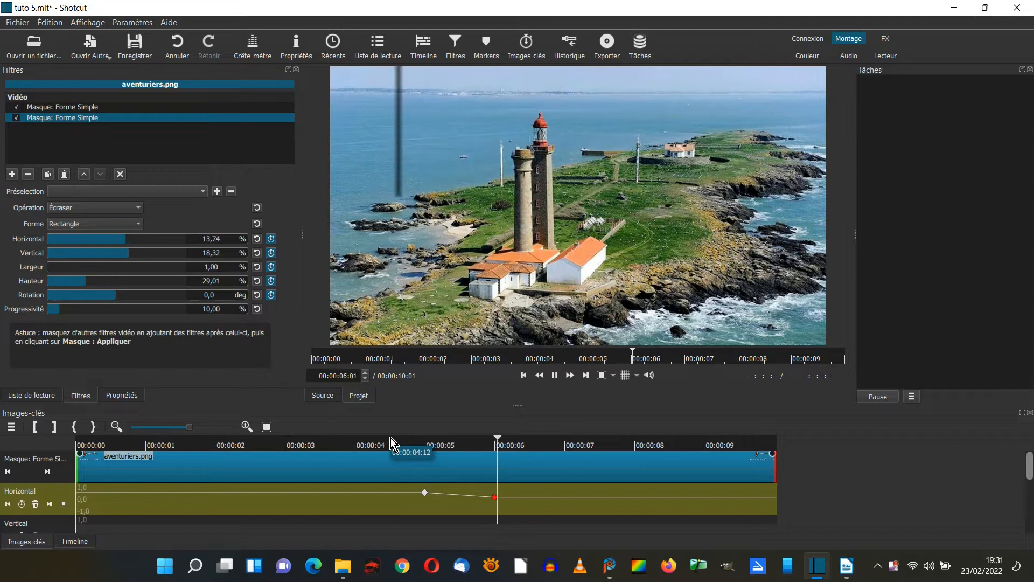
pyautogui.press('space')
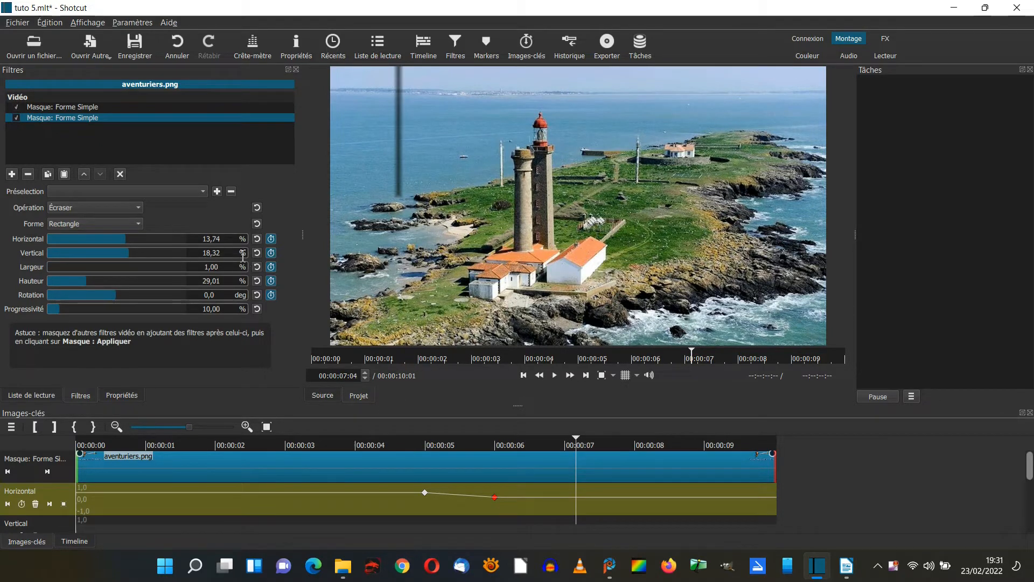
pyautogui.click(140, 208)
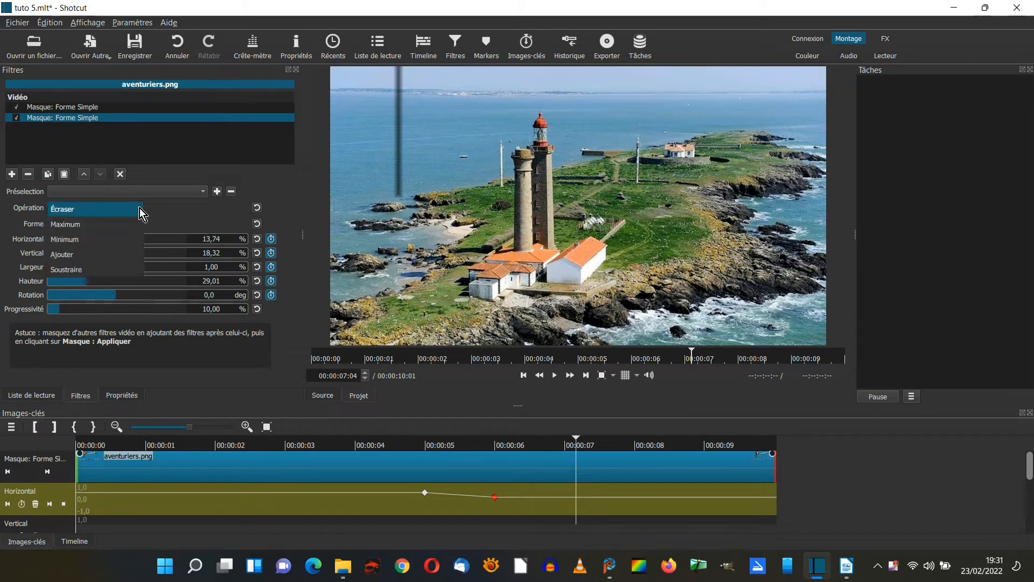
pyautogui.click(79, 268)
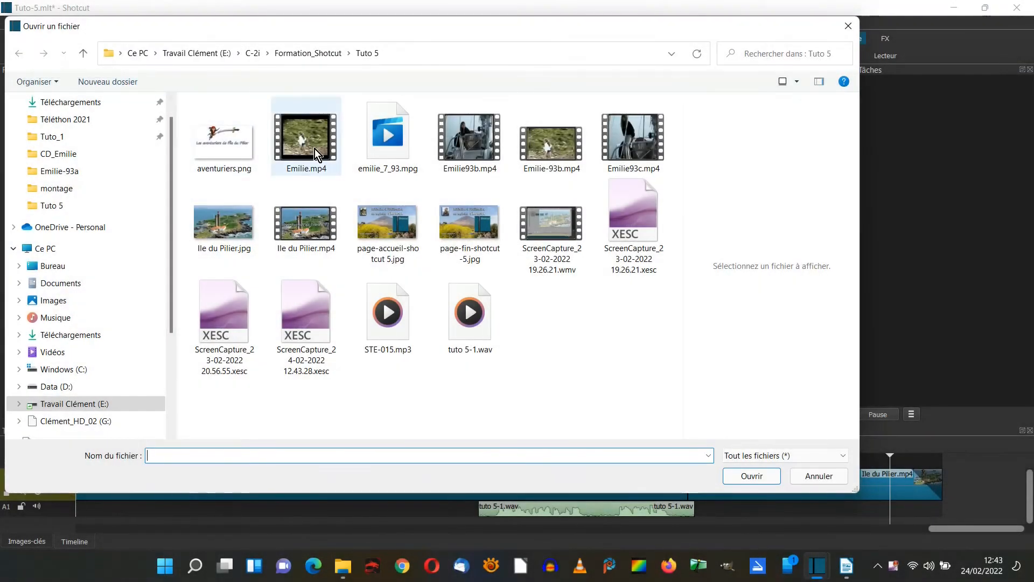
# Open Emilie93c.mp4, preview its opening seconds, and place it at the end of video track V1.
pyautogui.click(640, 153)
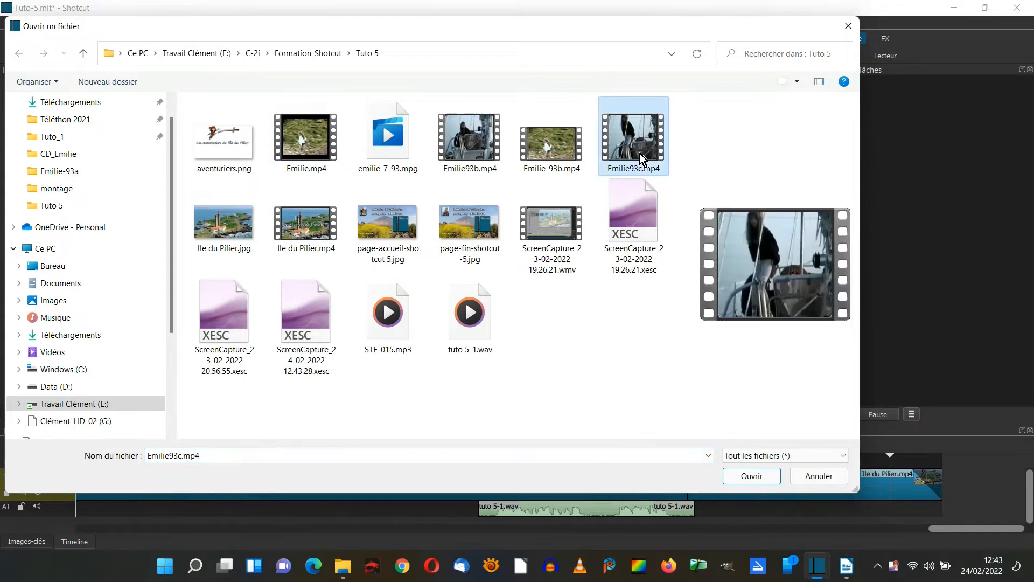
pyautogui.click(753, 477)
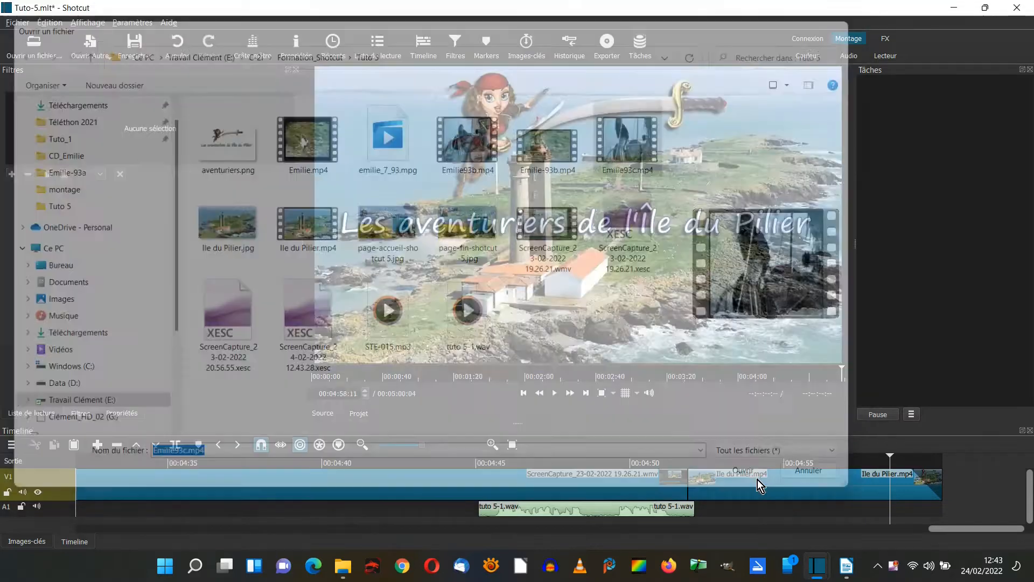
pyautogui.click(555, 394)
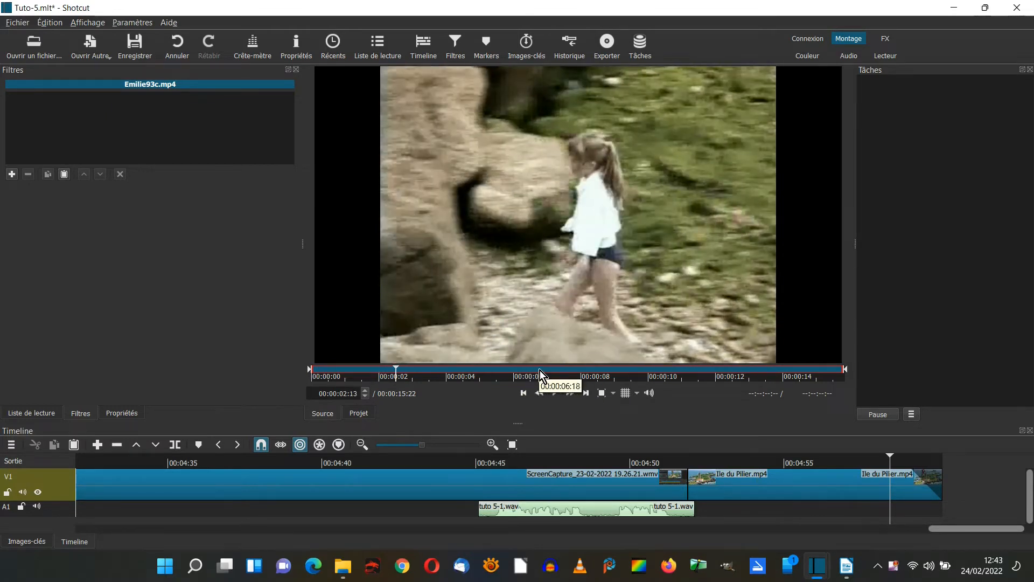
pyautogui.moveTo(563, 212); pyautogui.dragTo(945, 482)
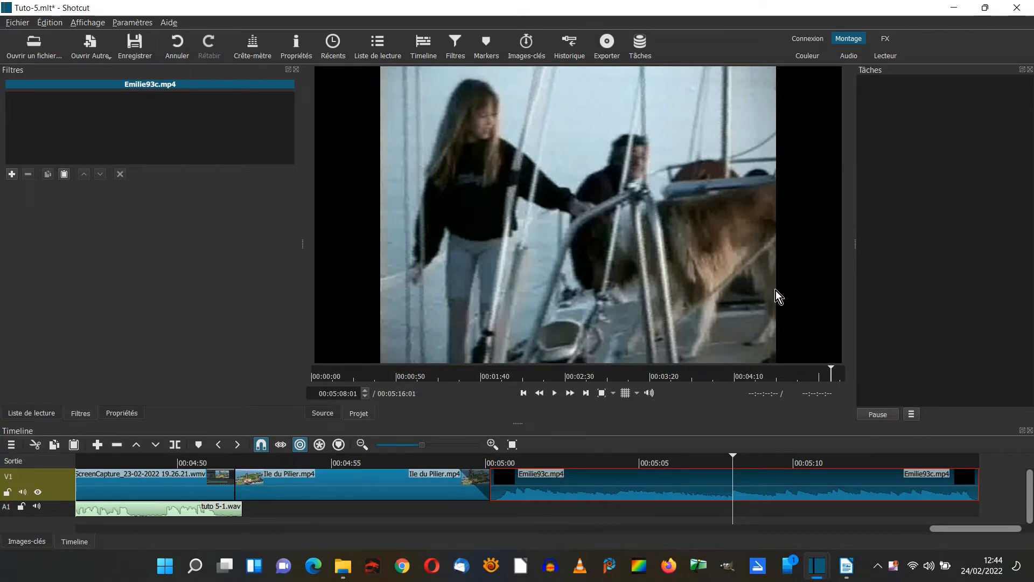
# Add the Flou: Remplissage filter to the Emilie93c.mp4 clip and set its blur to 2 %.
pyautogui.click(12, 174)
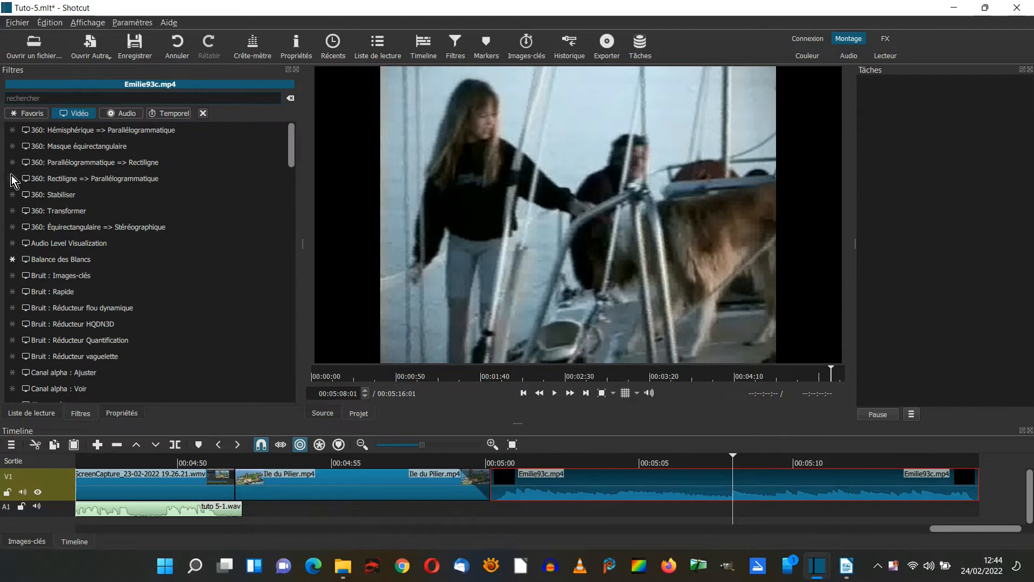
pyautogui.moveTo(292, 154); pyautogui.dragTo(280, 219)
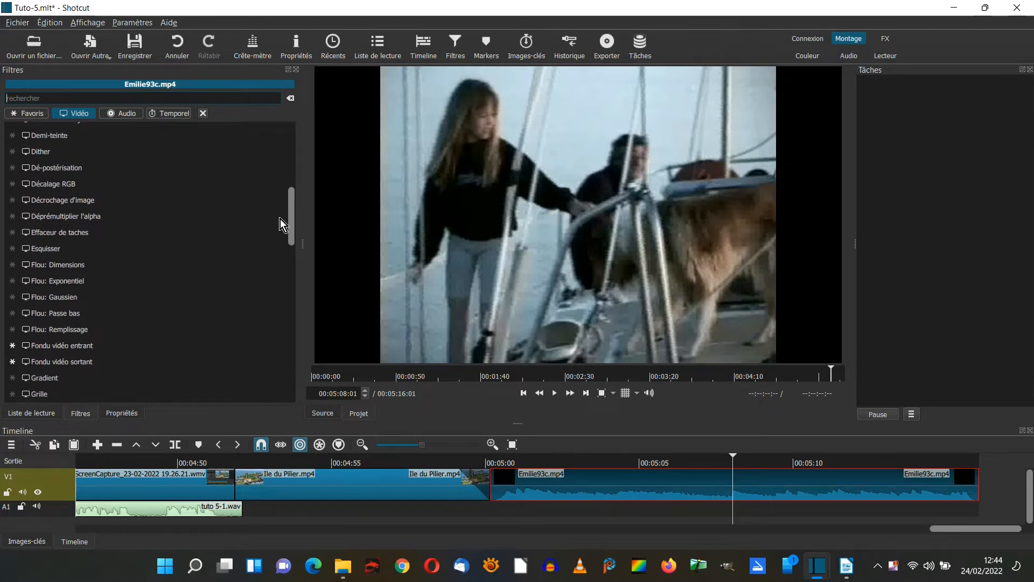
pyautogui.click(95, 324)
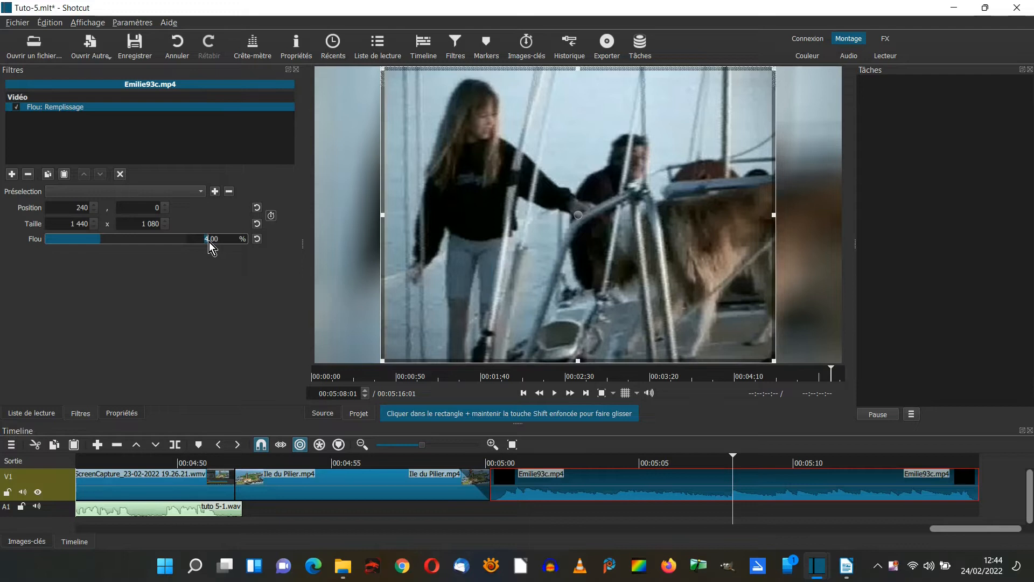
pyautogui.write('2')
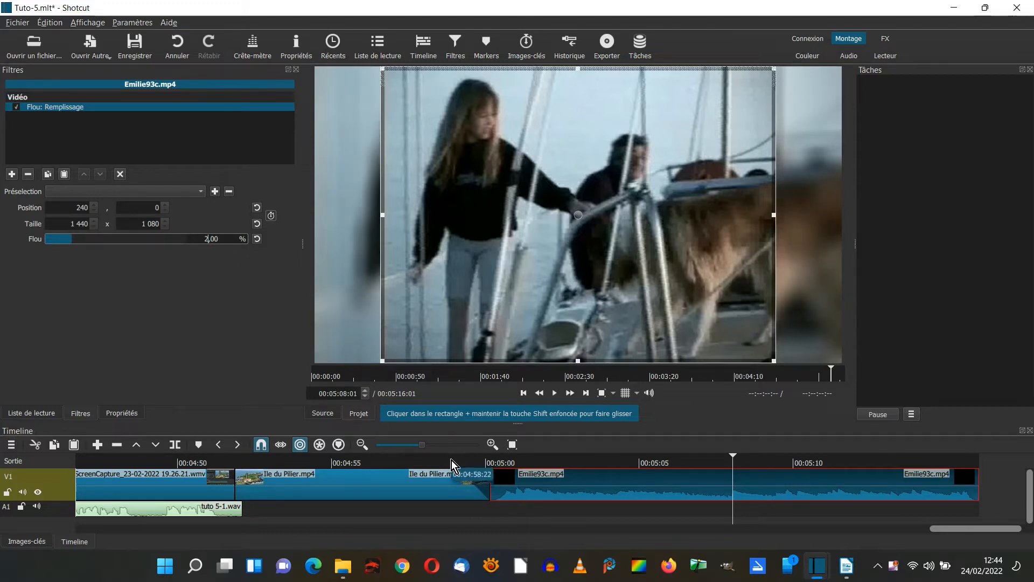
# Play the timeline from about 4 min 58 s, across the transition from the title to the Emilie93c.mp4 clip.
pyautogui.click(436, 462)
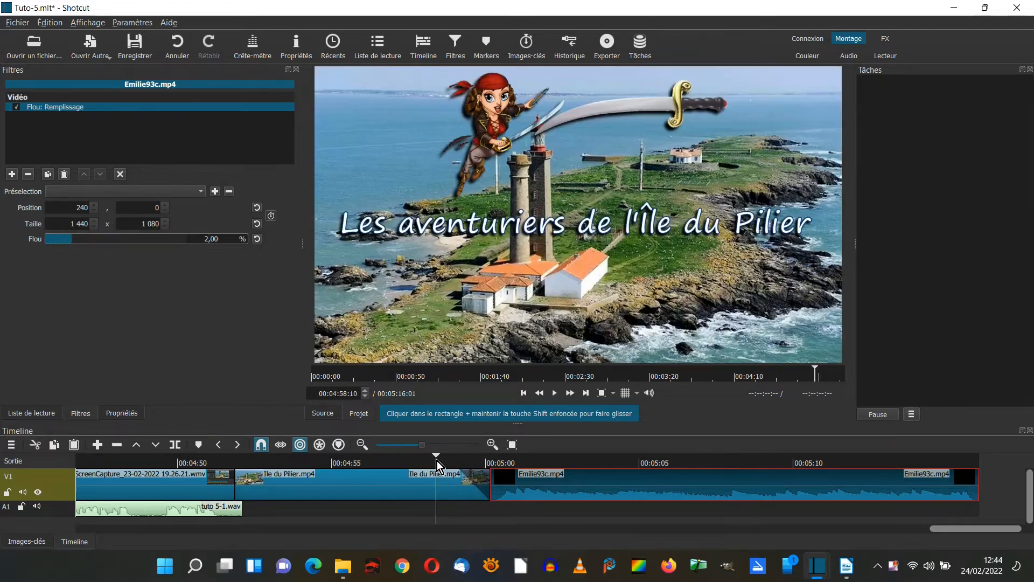
pyautogui.click(436, 476)
pyautogui.press('space')
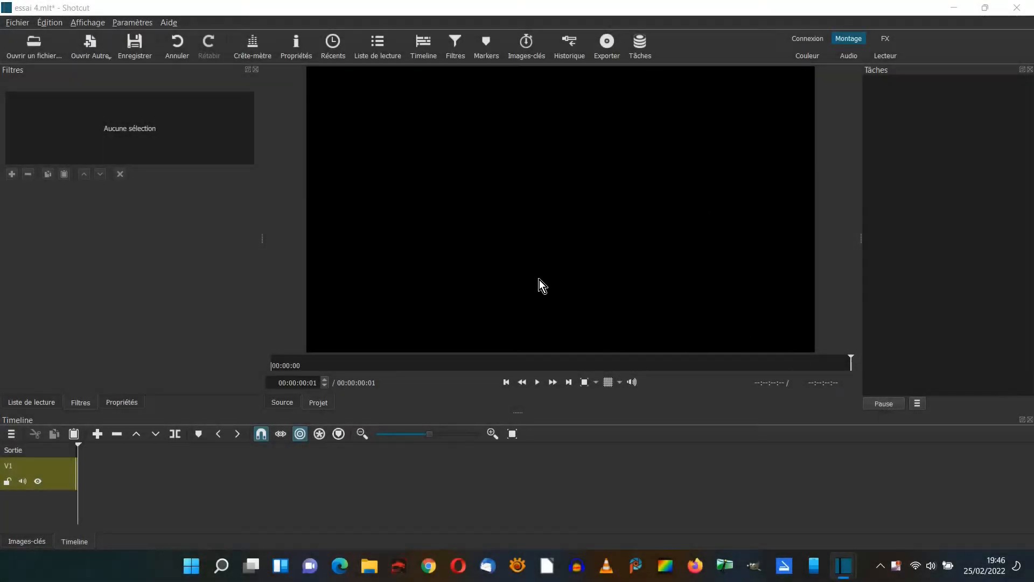
# Open cadre.jpg, place it at the start of track V1, and extend the clip to 00:00:17:20.
pyautogui.click(34, 44)
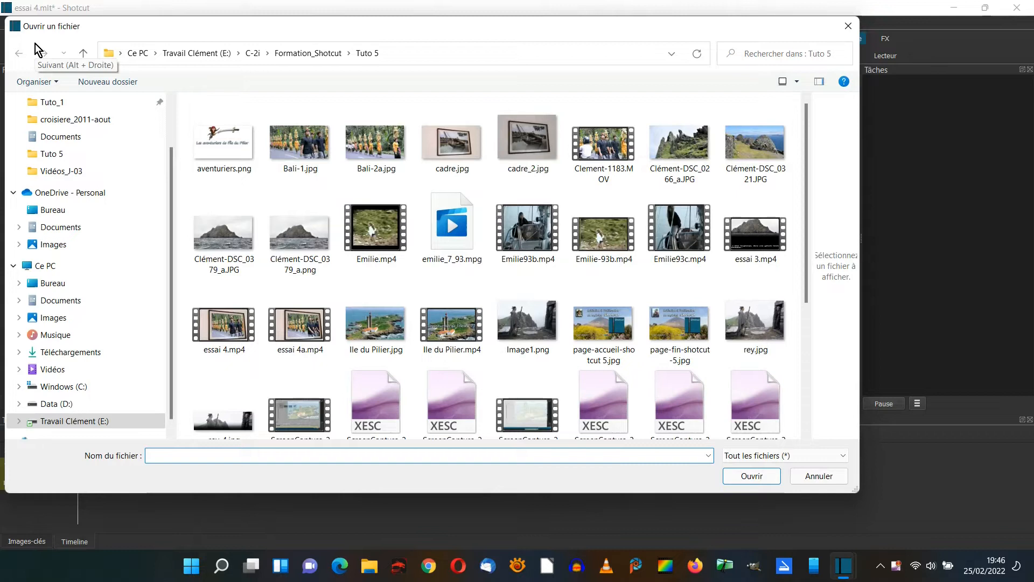
pyautogui.click(461, 147)
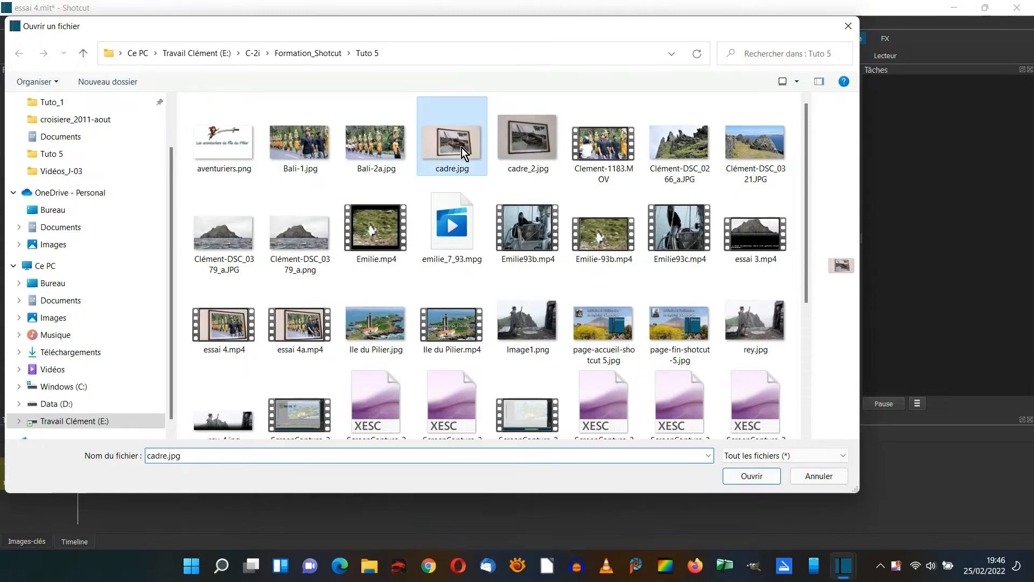
pyautogui.click(752, 476)
pyautogui.moveTo(580, 194); pyautogui.dragTo(104, 479)
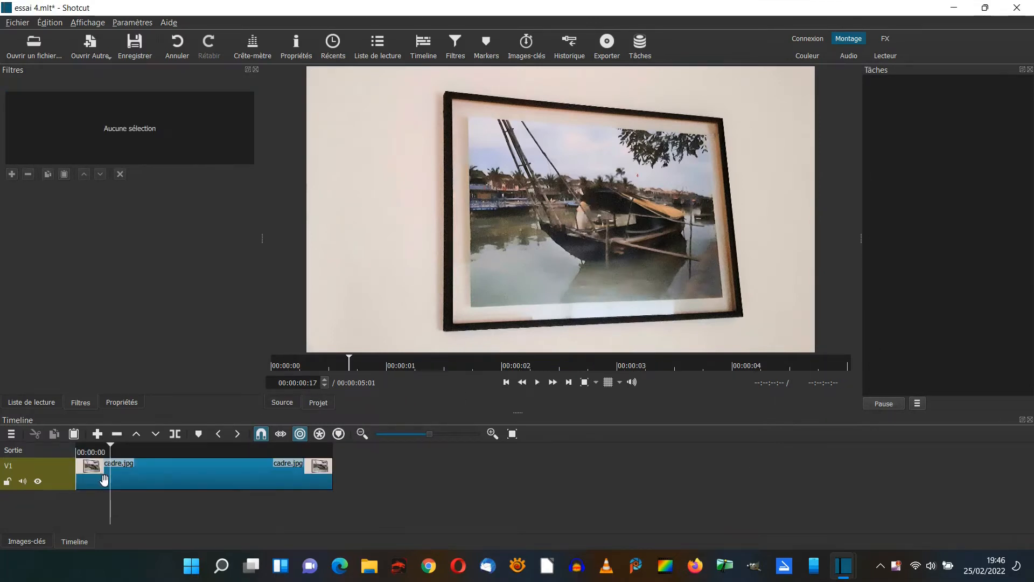
pyautogui.moveTo(331, 477); pyautogui.dragTo(1000, 488)
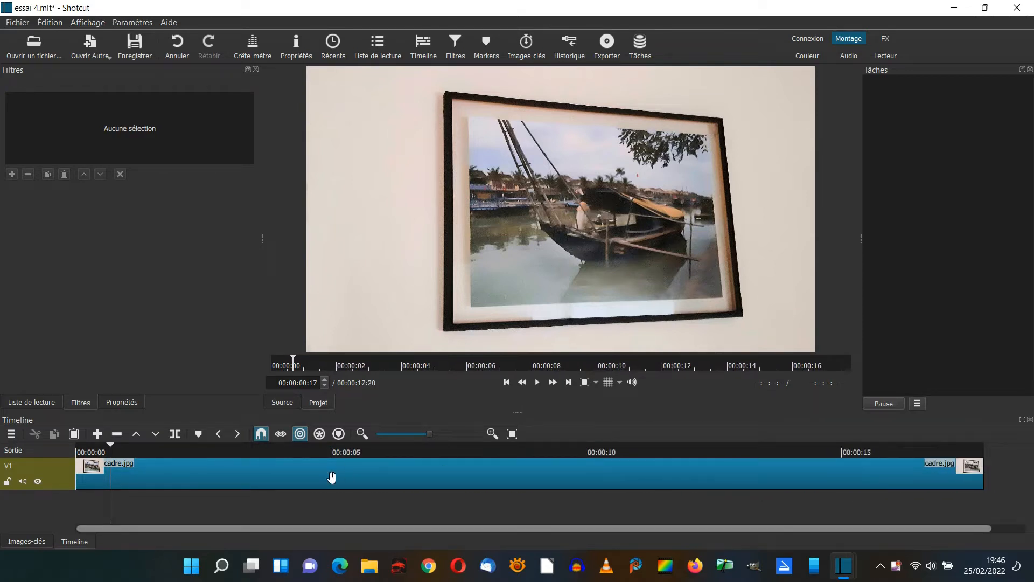
# Add a second video track above V1 in the timeline.
pyautogui.click(11, 434)
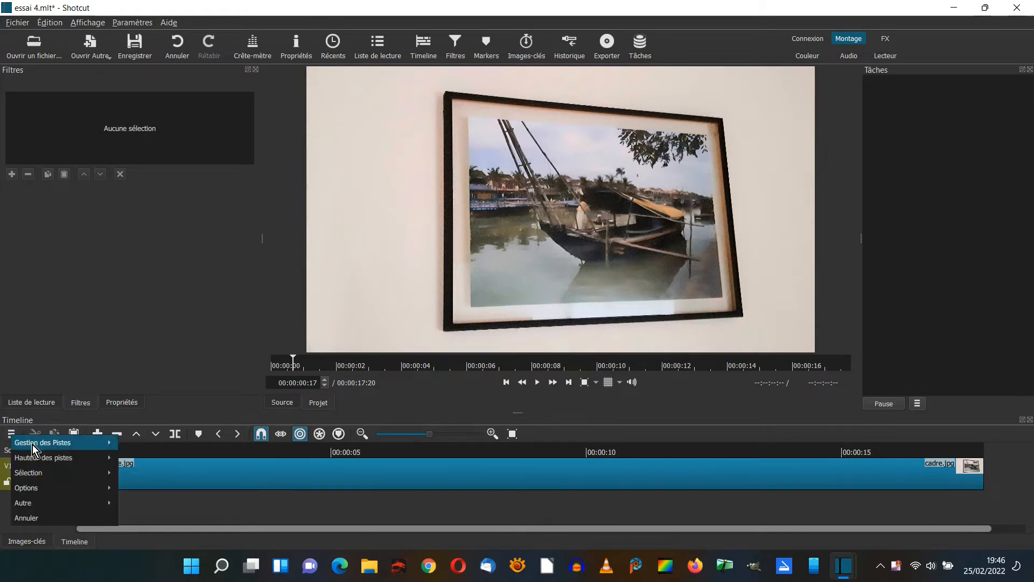
pyautogui.moveTo(34, 444)
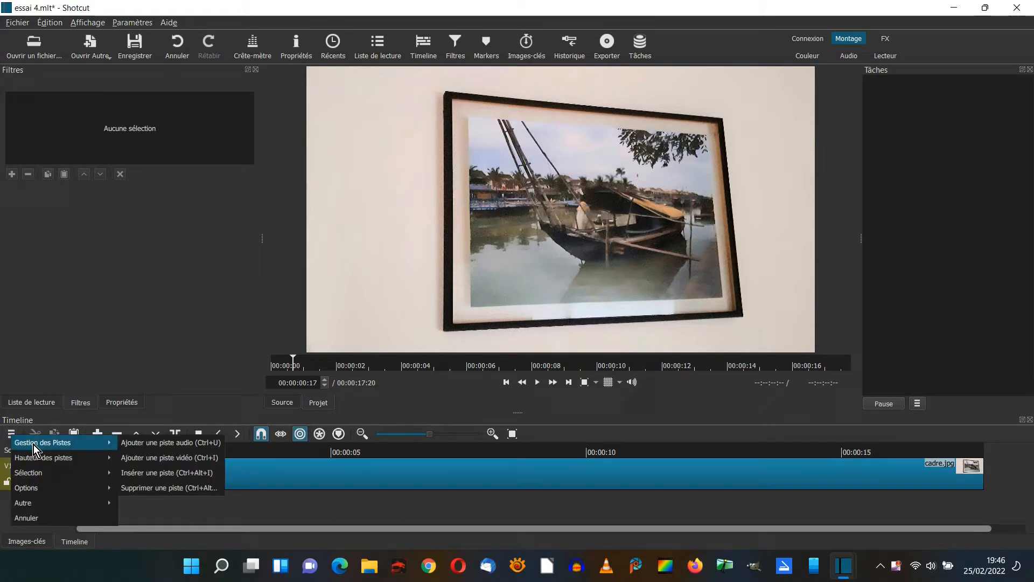
pyautogui.click(143, 459)
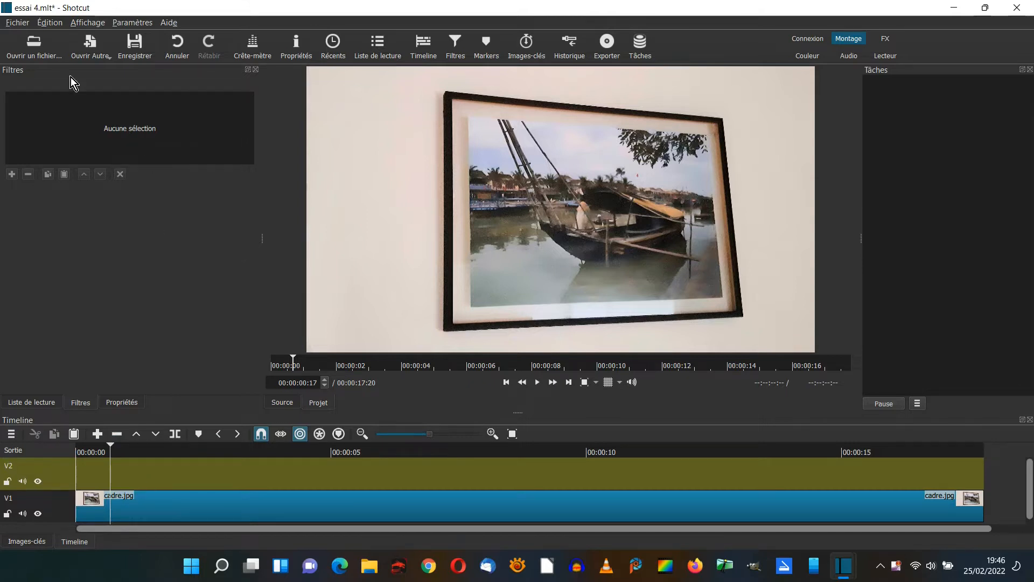
# Open Clement-1183.MOV from the Tuto 5 folder and pause its preview after the first seconds.
pyautogui.click(37, 47)
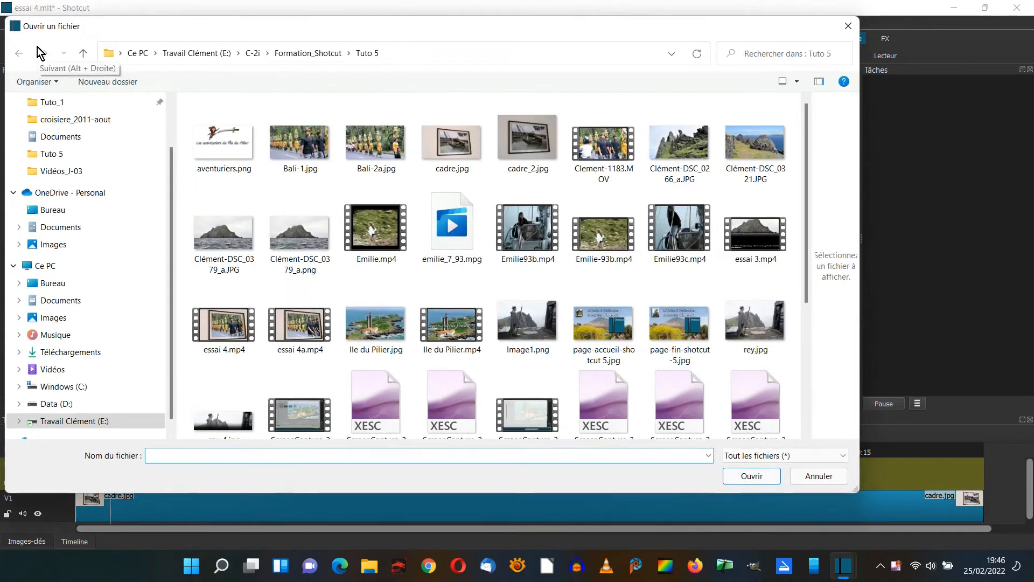
pyautogui.click(591, 185)
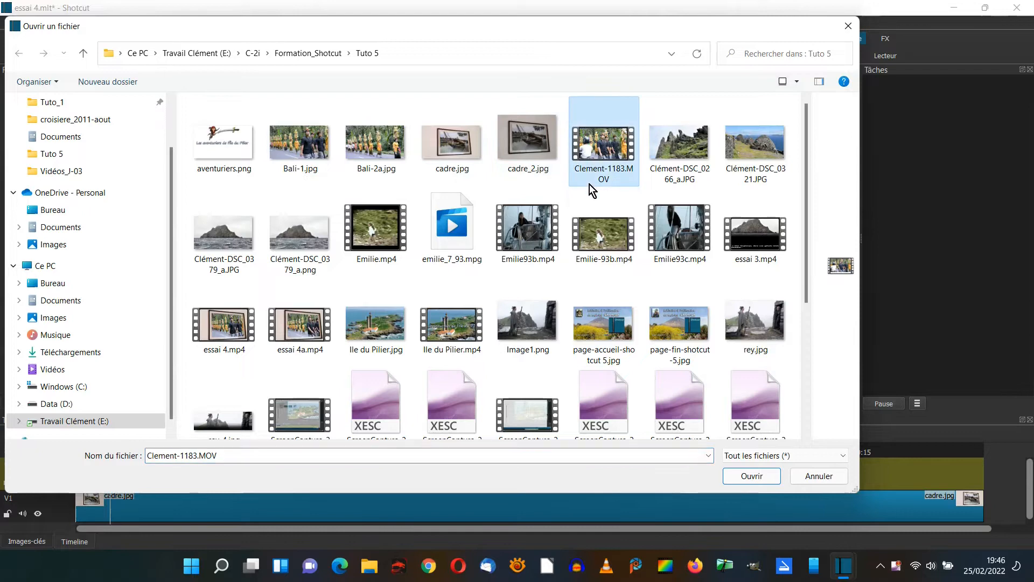
pyautogui.click(754, 478)
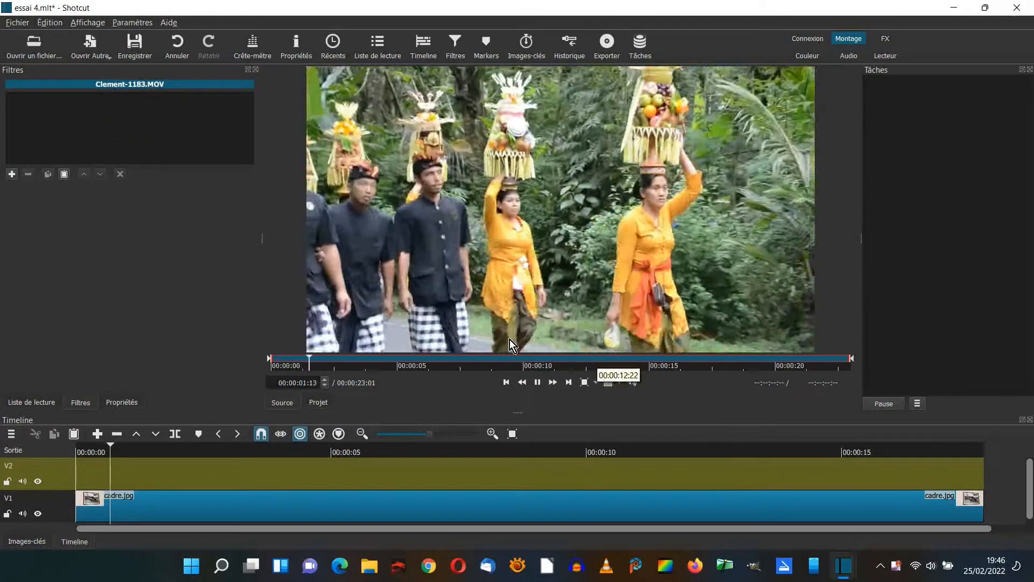
pyautogui.click(537, 382)
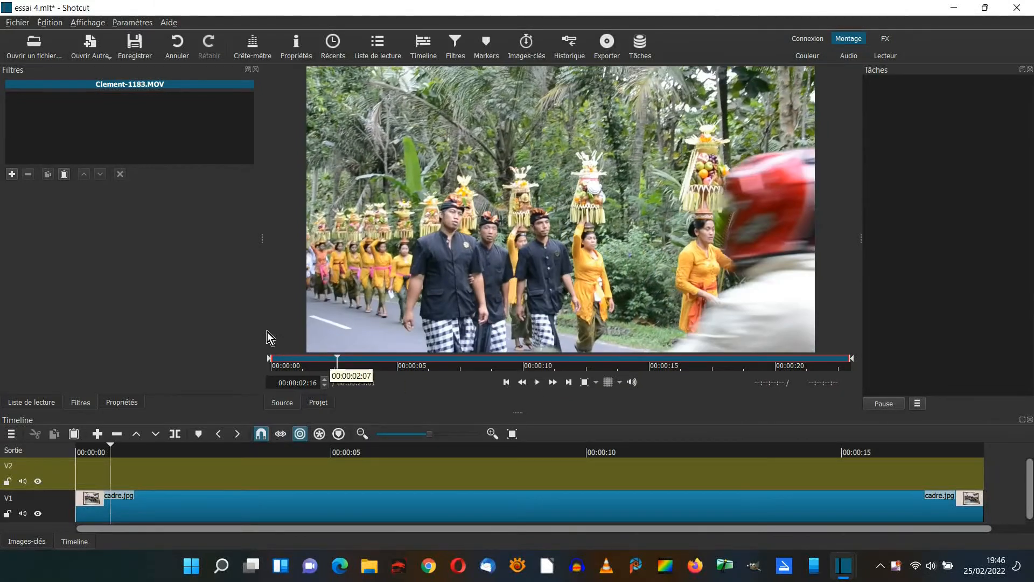
# Trim the source clip to the range 00:00:05:09 to 00:00:11:03 and place it on track V2 at 00:00:05:00.
pyautogui.moveTo(269, 361); pyautogui.dragTo(406, 359)
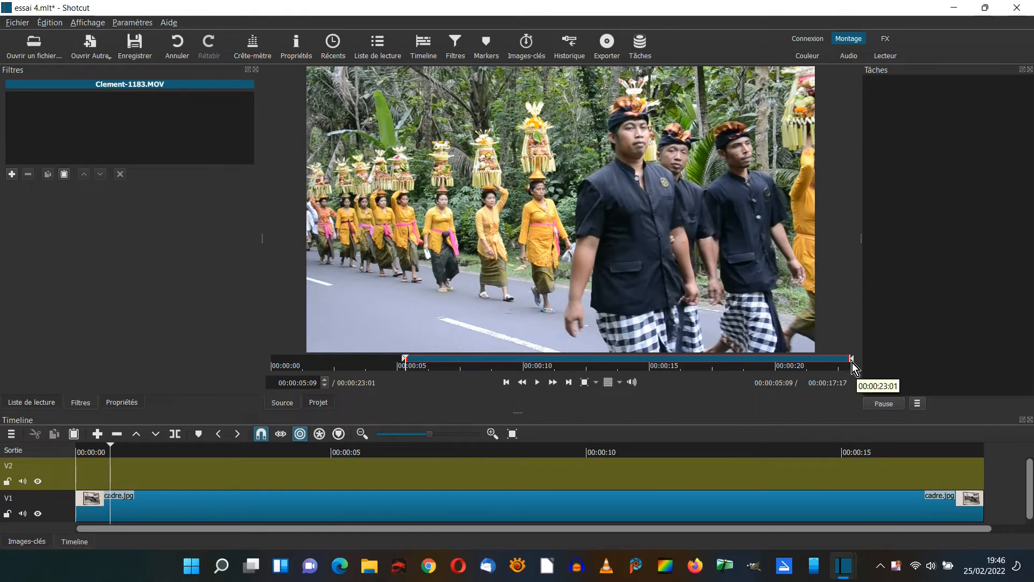
pyautogui.moveTo(851, 360); pyautogui.dragTo(551, 360)
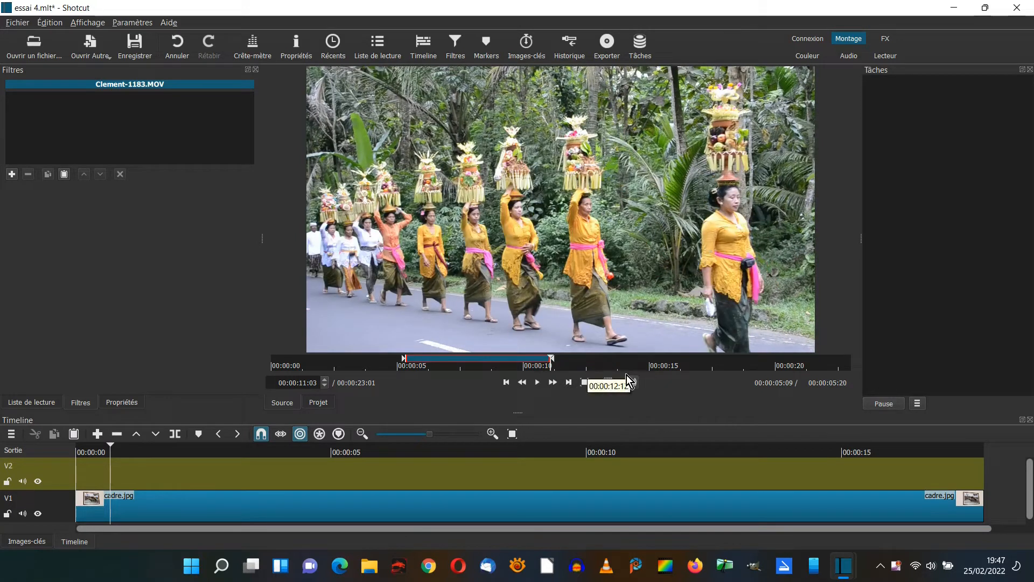
pyautogui.moveTo(561, 212)
pyautogui.mouseDown()
pyautogui.moveTo(477, 480)
pyautogui.moveTo(331, 475)
pyautogui.moveTo(338, 465)
pyautogui.mouseUp()
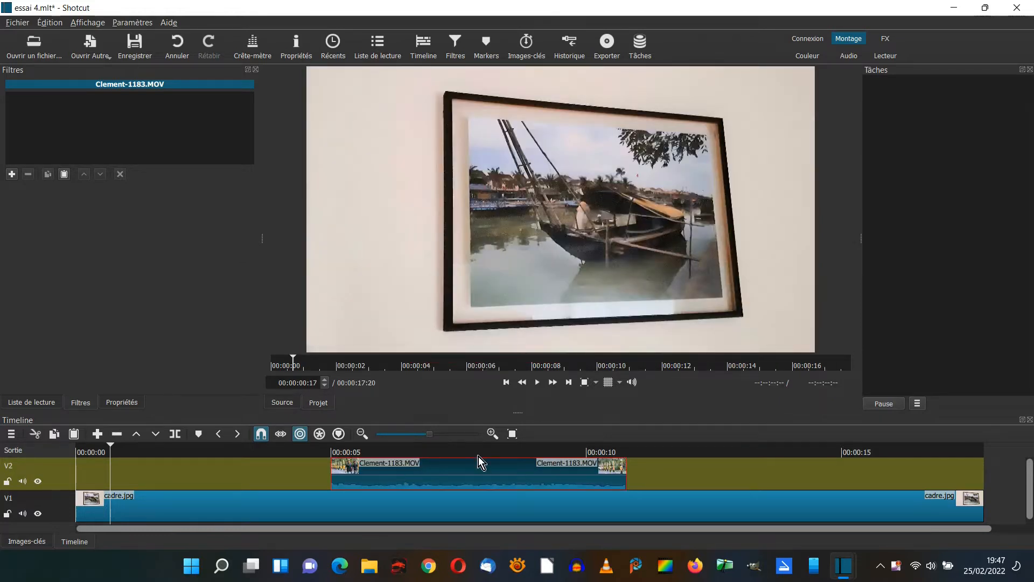
# Export the first frame of the Clement-1183.MOV clip, at 00:00:05:00, as a JPEG image named bali-1.
pyautogui.click(399, 450)
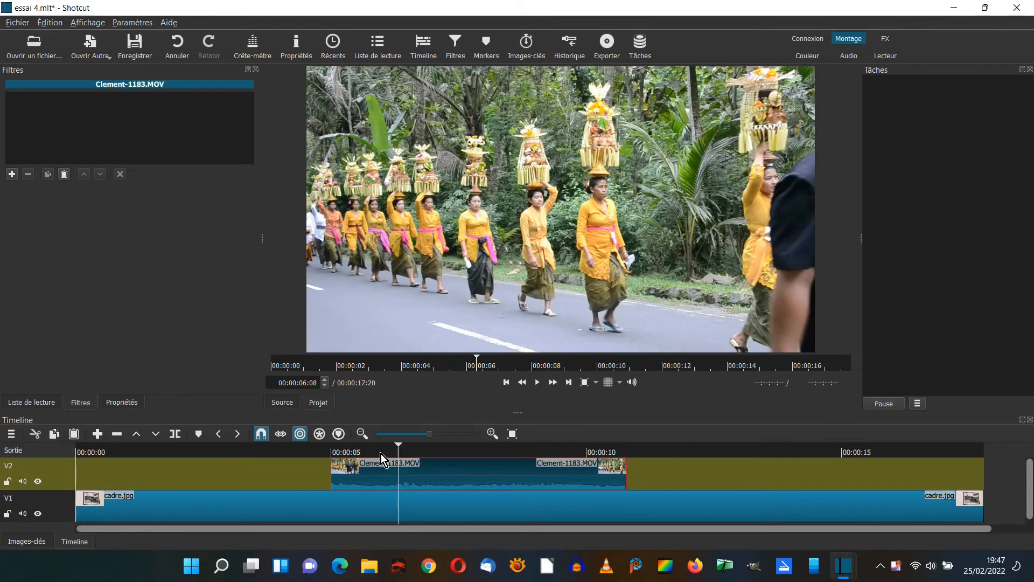
pyautogui.click(333, 450)
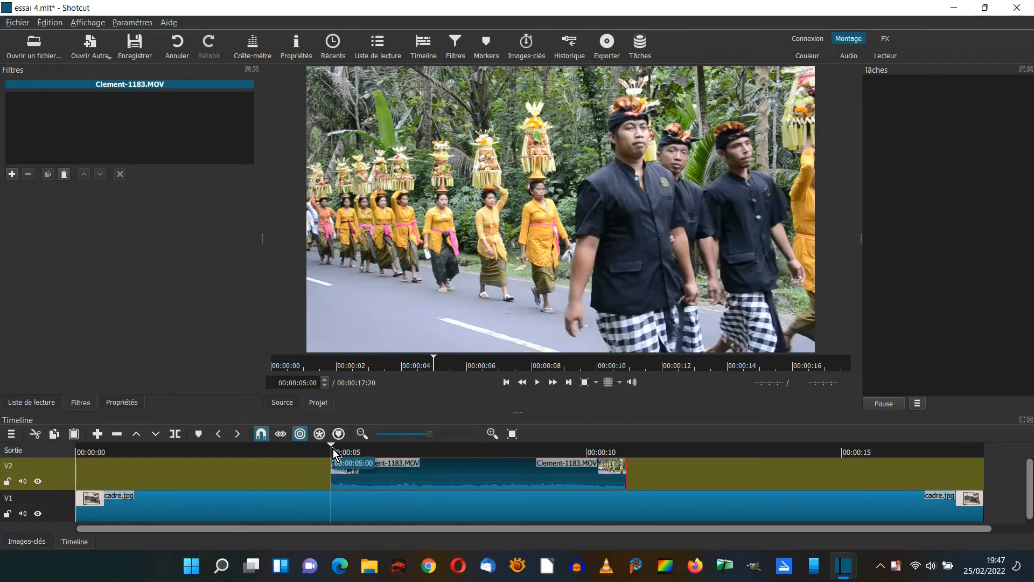
pyautogui.click(22, 22)
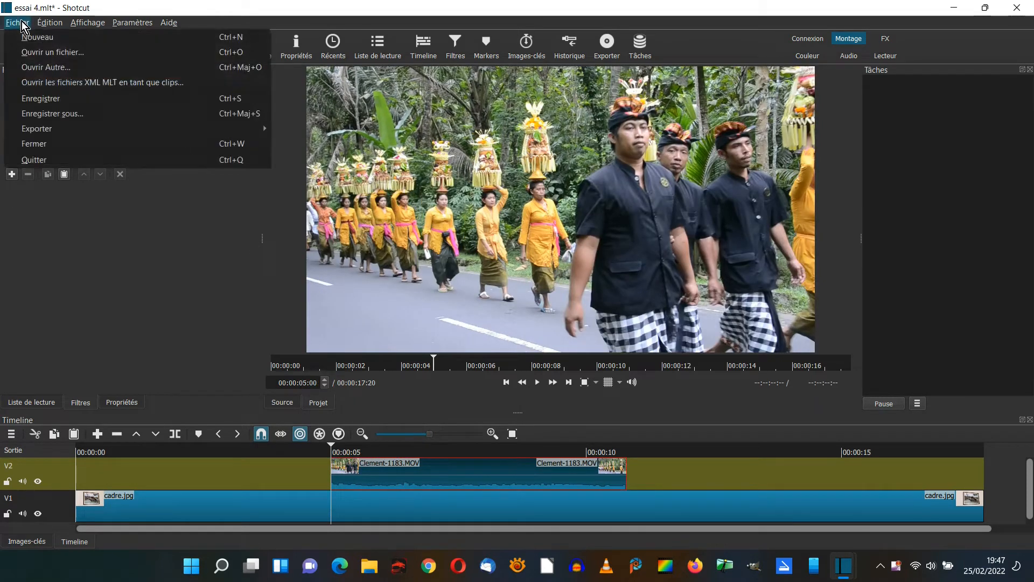
pyautogui.moveTo(33, 130)
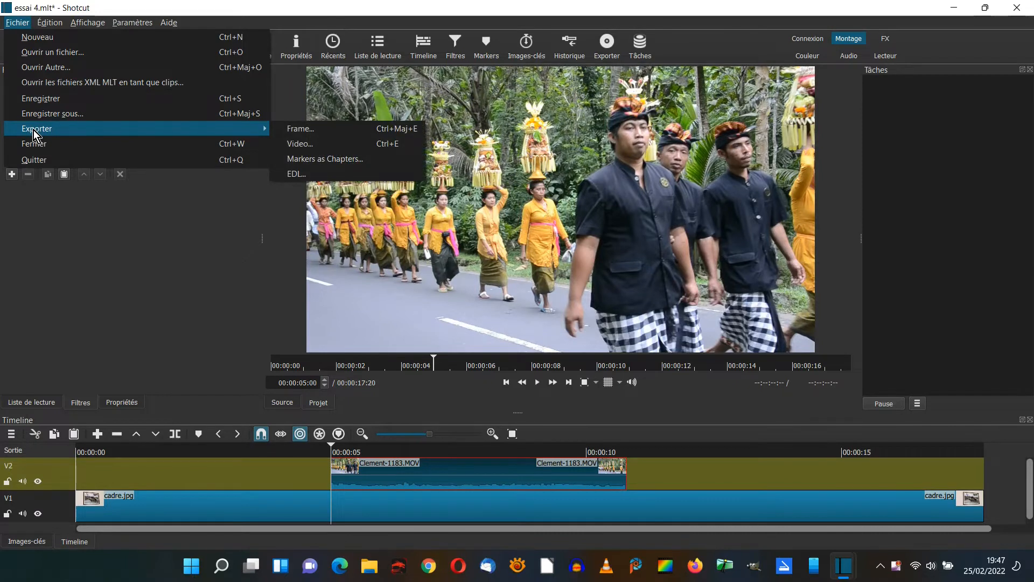
pyautogui.click(313, 129)
pyautogui.moveTo(193, 425); pyautogui.dragTo(86, 425)
pyautogui.write('bali')
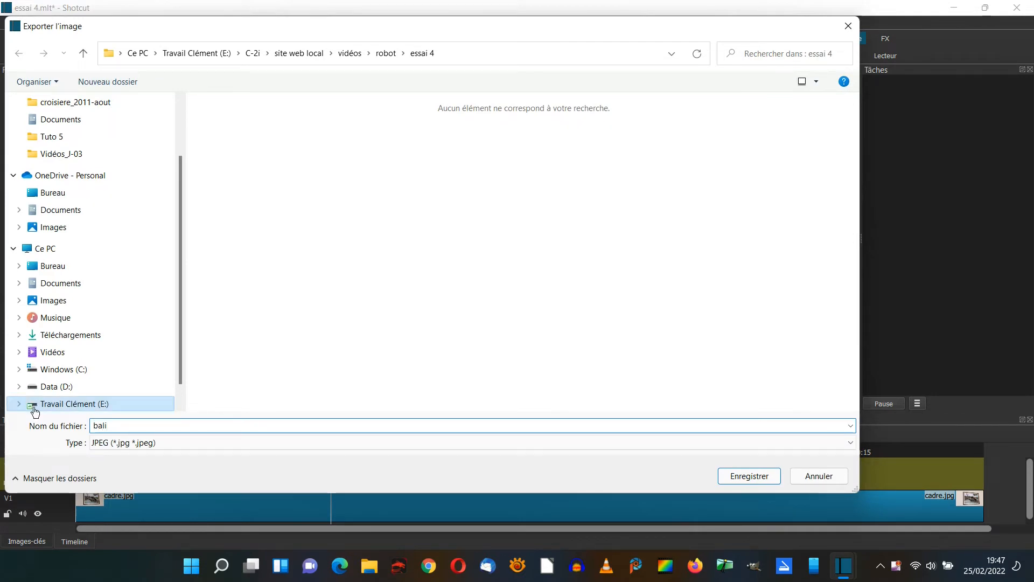
pyautogui.write('-1')
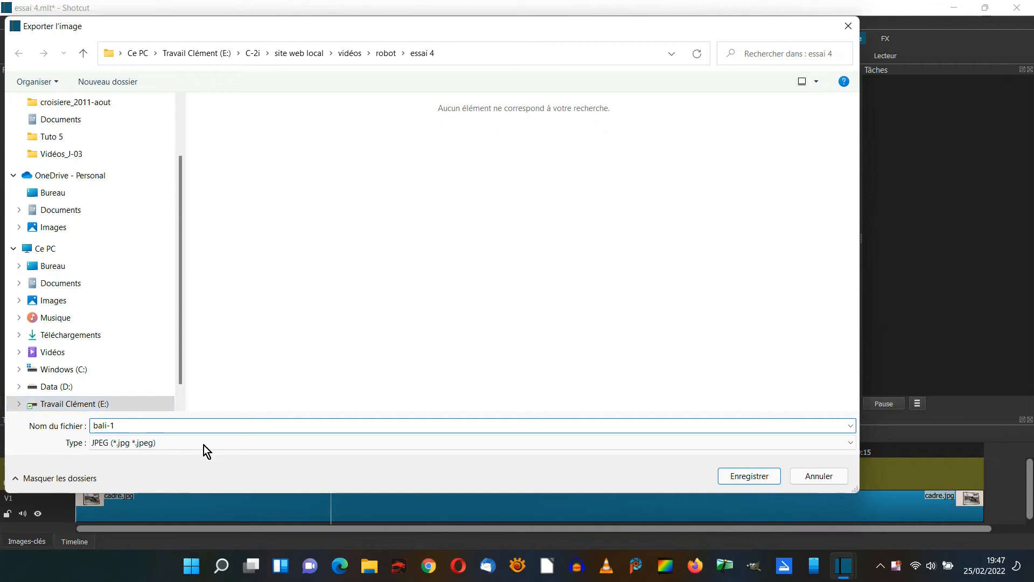
pyautogui.click(736, 473)
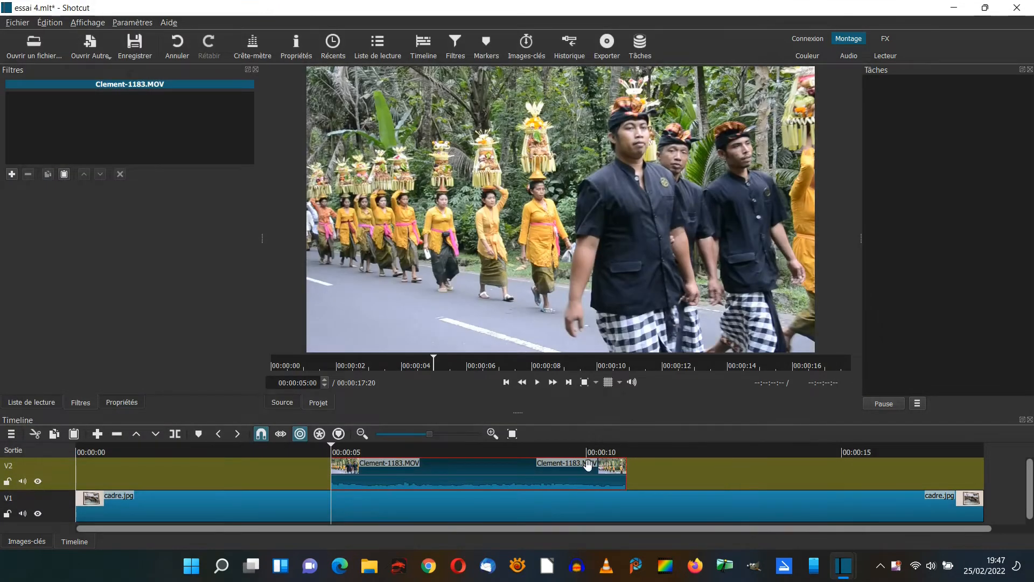
# Export the last frame of the Clement-1183.MOV clip, at 00:00:10:19, as a JPEG image named bali-2.
pyautogui.click(625, 452)
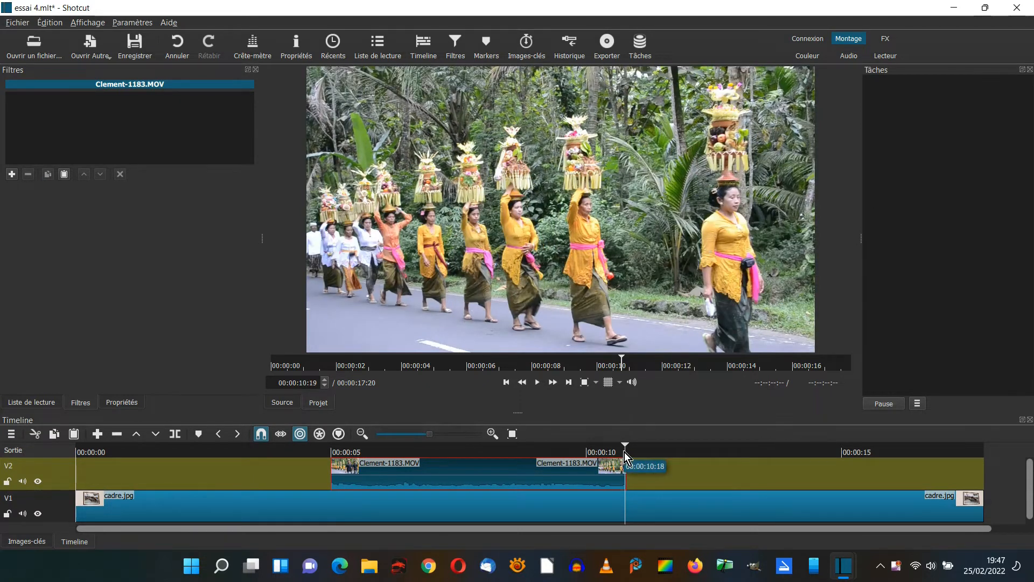
pyautogui.click(22, 22)
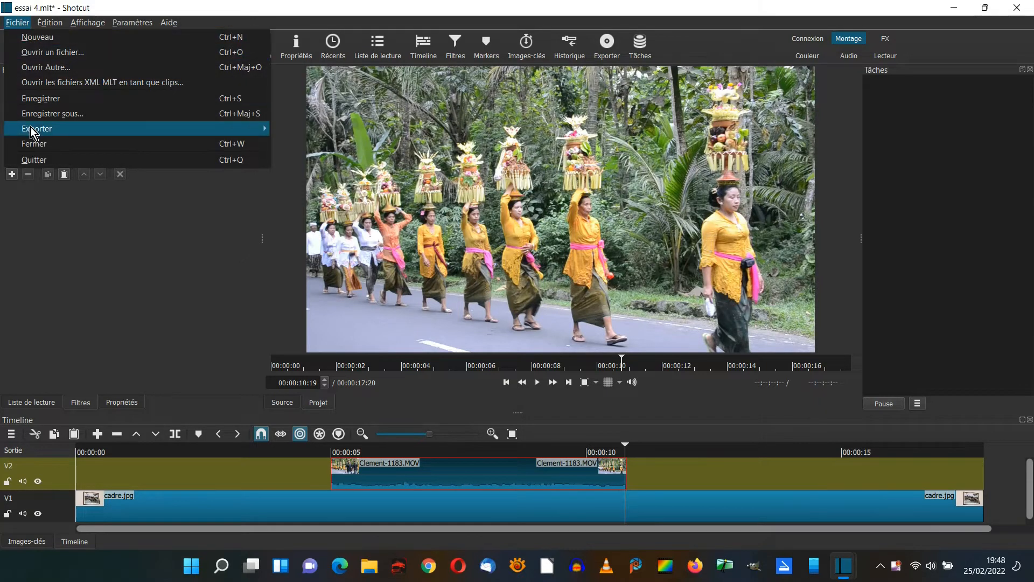
pyautogui.moveTo(48, 132)
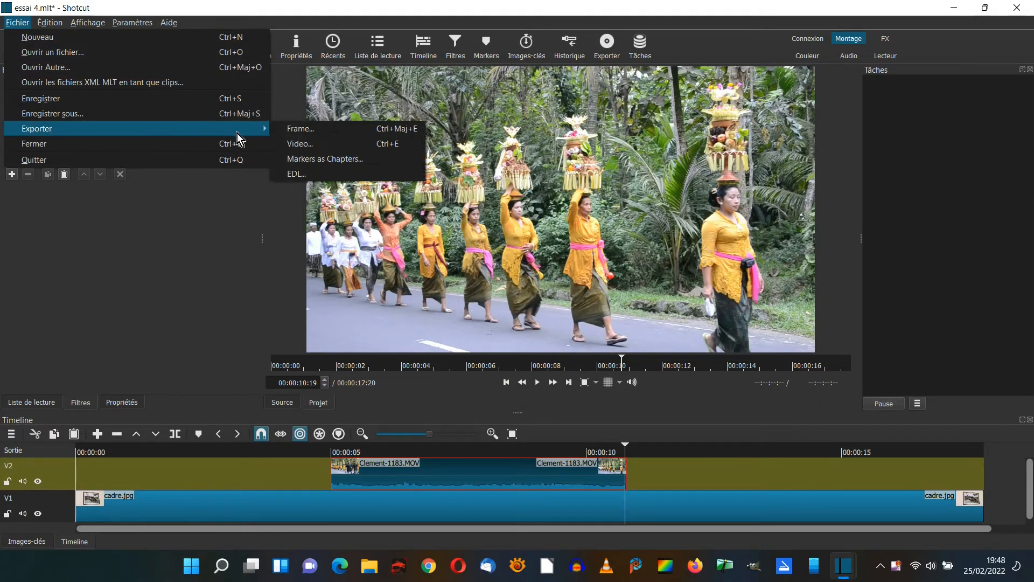
pyautogui.click(321, 131)
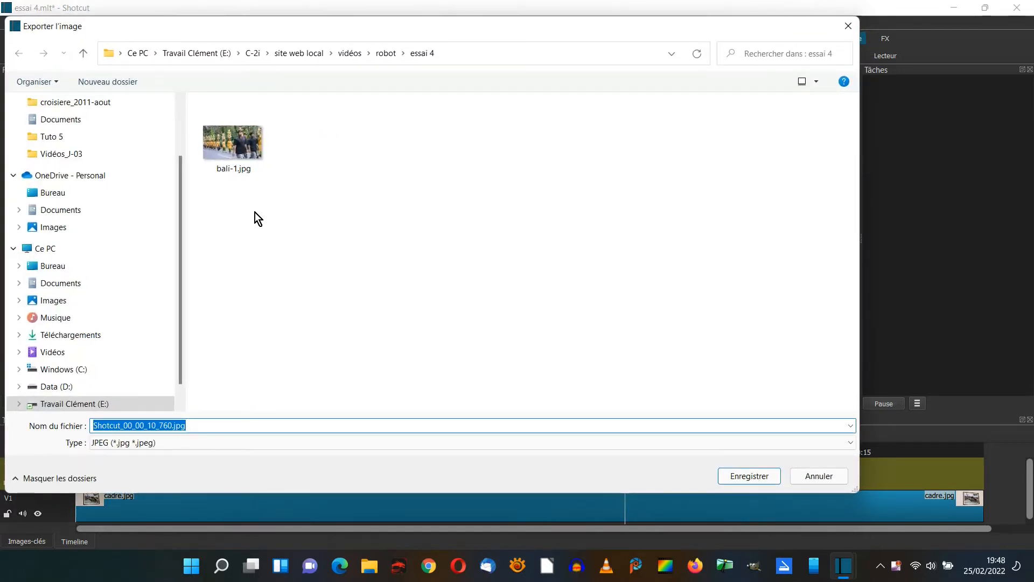
pyautogui.write('bali')
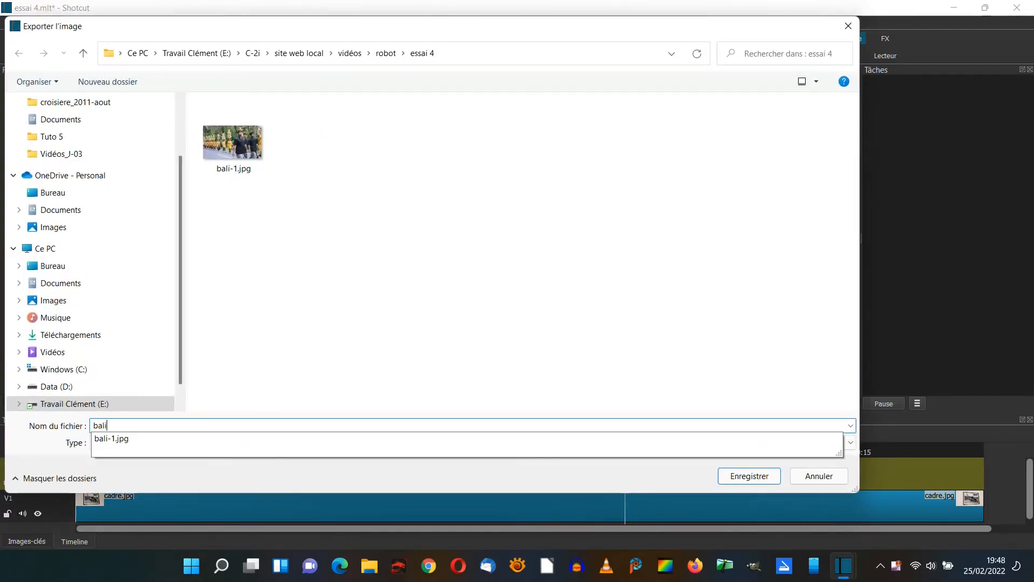
pyautogui.write('-2')
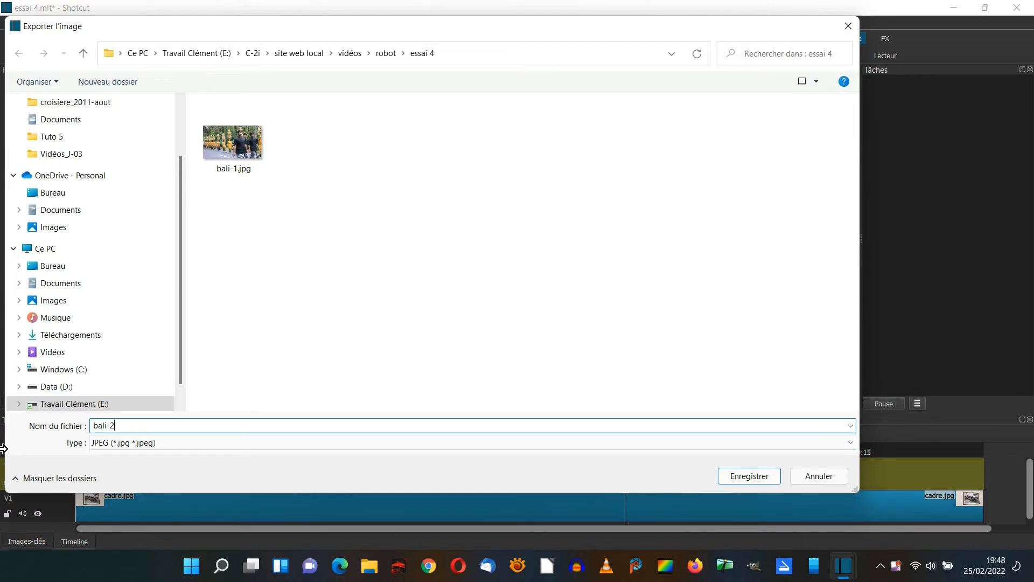
pyautogui.click(753, 474)
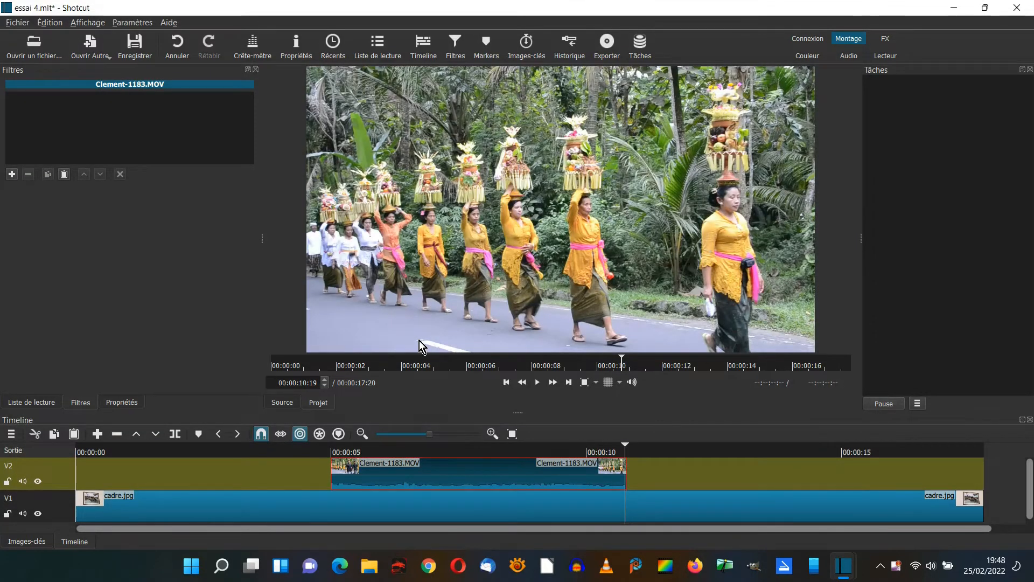
# Open Bali-1.jpg, place it on V2 from about 2.5 s, and move the Clement-1183.MOV clip directly against its end.
pyautogui.click(41, 48)
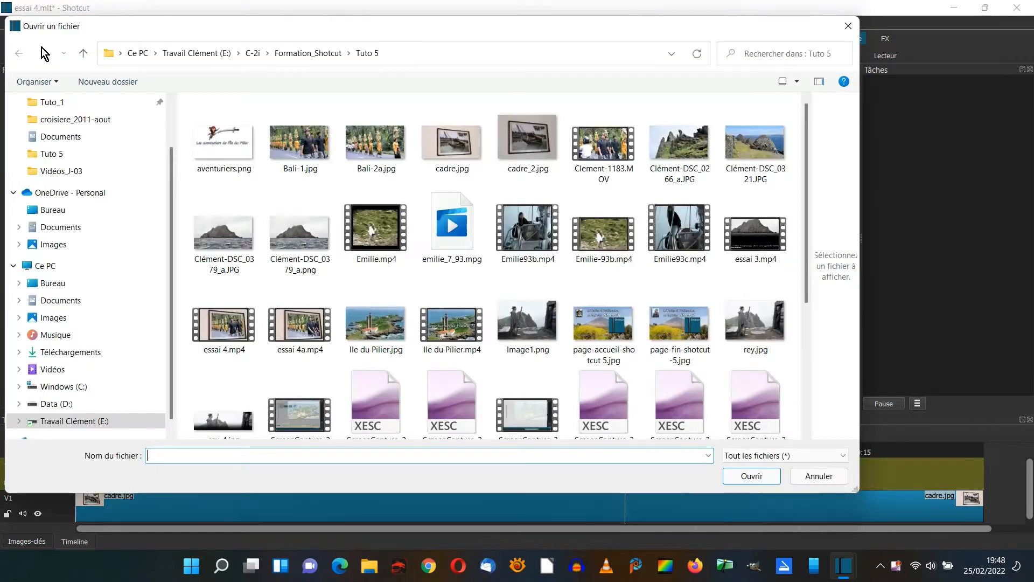
pyautogui.click(302, 150)
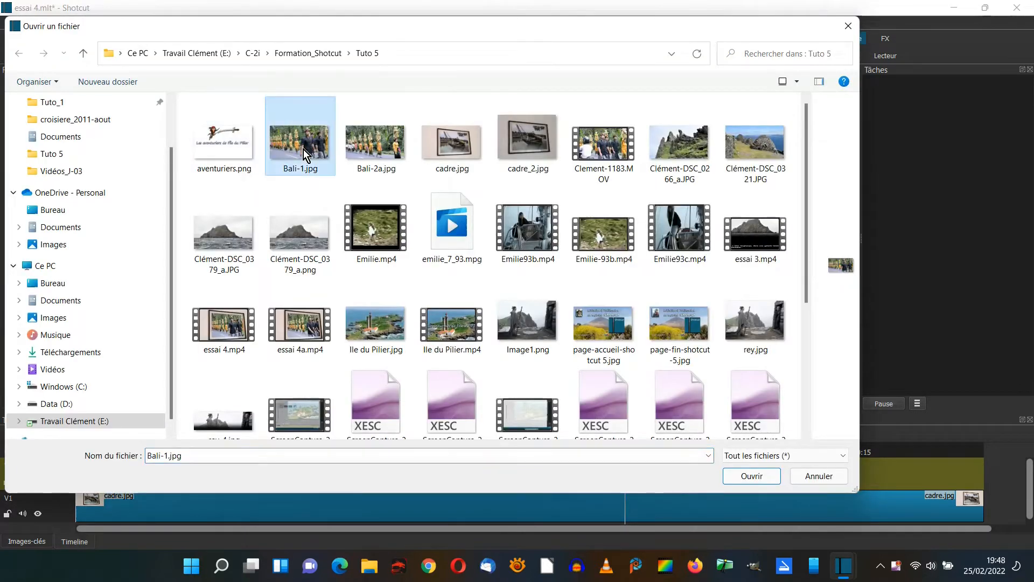
pyautogui.click(754, 476)
pyautogui.moveTo(538, 231); pyautogui.dragTo(208, 473)
pyautogui.moveTo(660, 479); pyautogui.dragTo(535, 484)
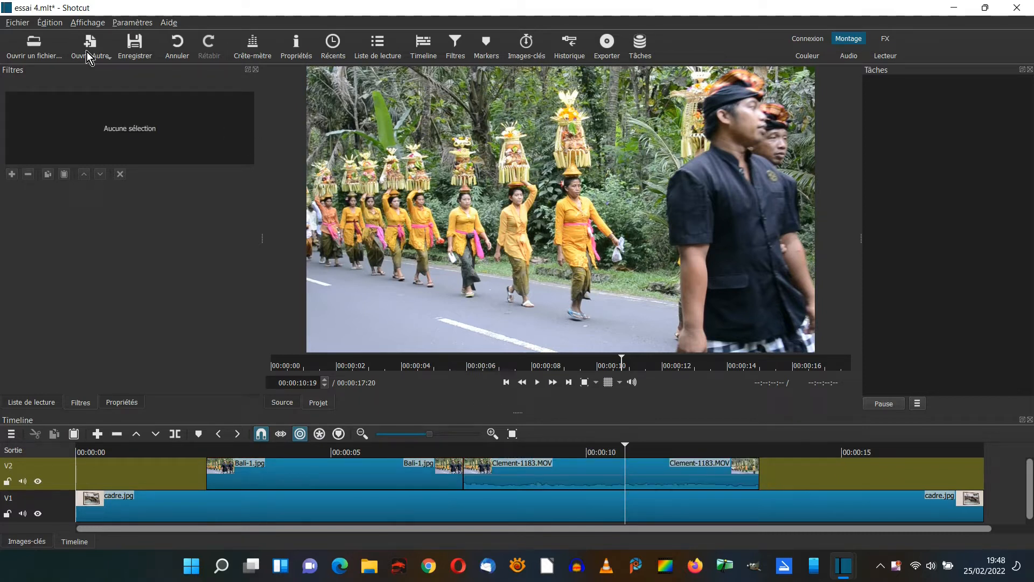
# Open Bali-2a.jpg and place it on track V2 directly after the Clement-1183.MOV clip.
pyautogui.click(37, 44)
pyautogui.click(372, 150)
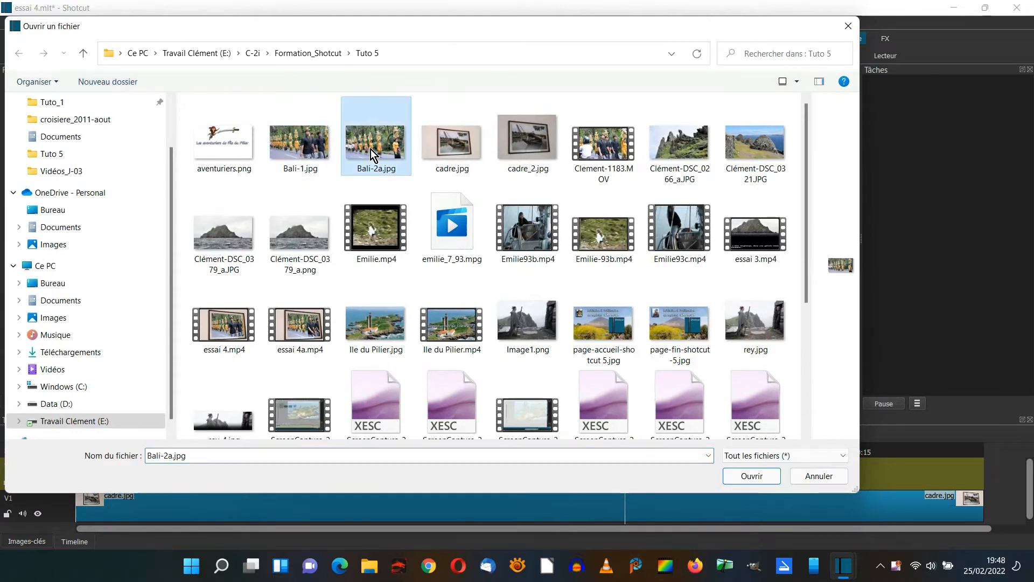
pyautogui.click(751, 476)
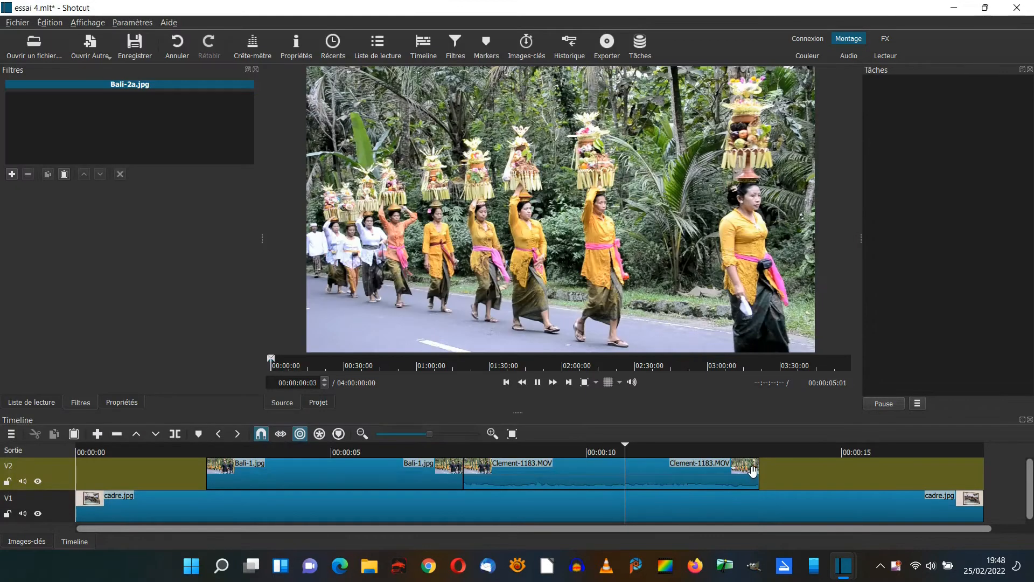
pyautogui.moveTo(502, 182); pyautogui.dragTo(805, 454)
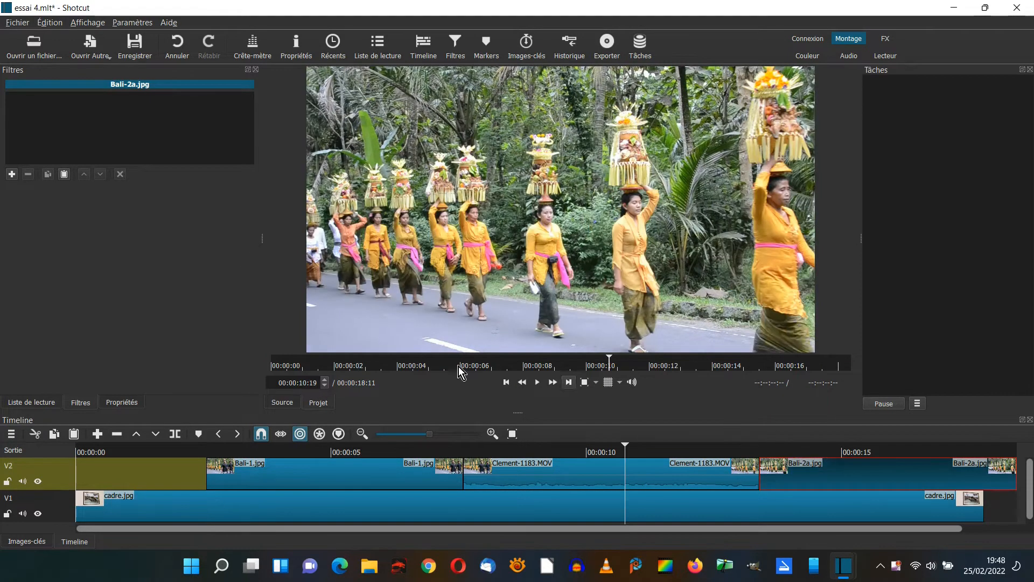
# Add the Recadrer: Angles filter to the Bali-1.jpg clip on track V2.
pyautogui.click(298, 472)
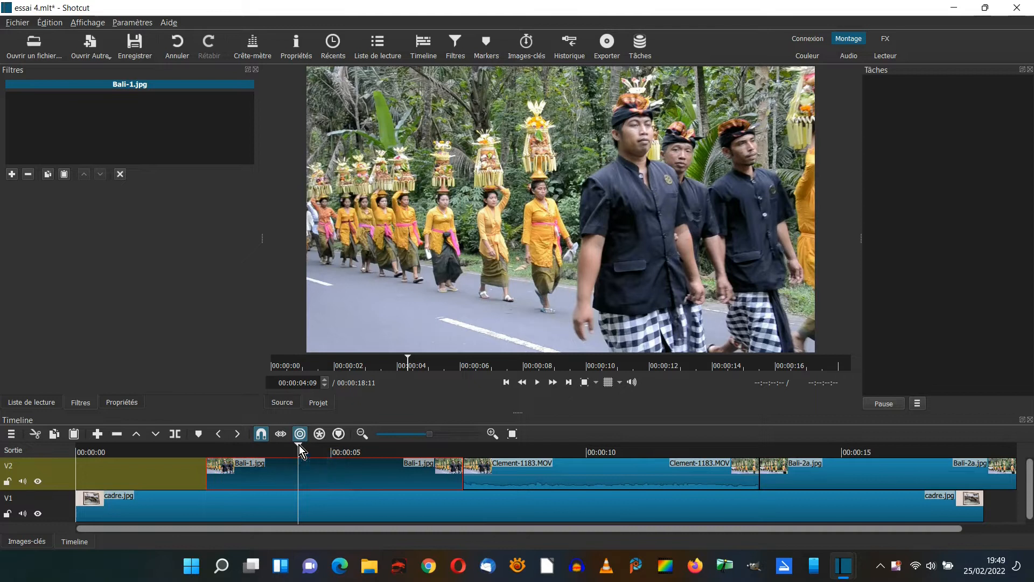
pyautogui.click(12, 174)
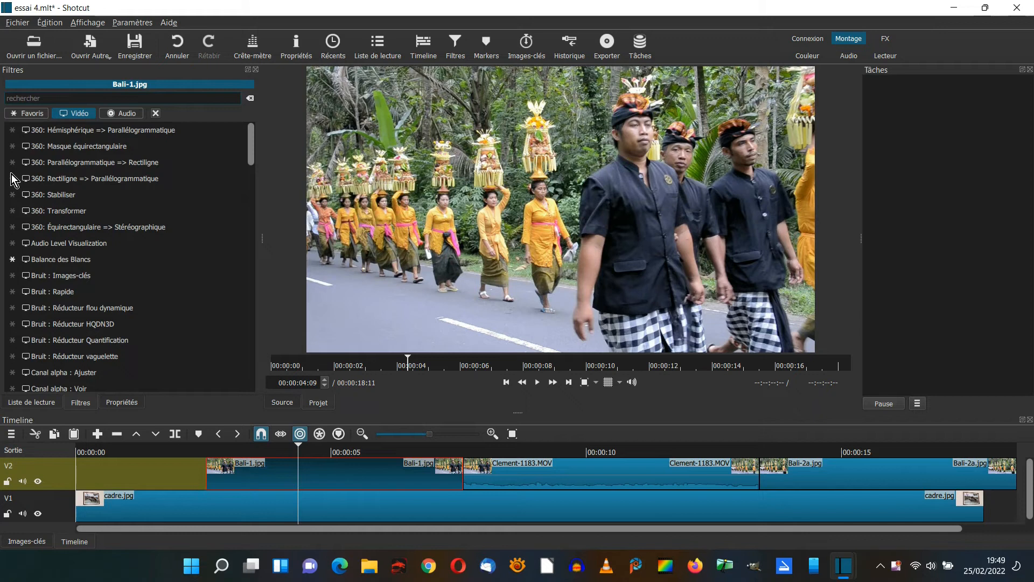
pyautogui.scroll(-7, 12, 179)
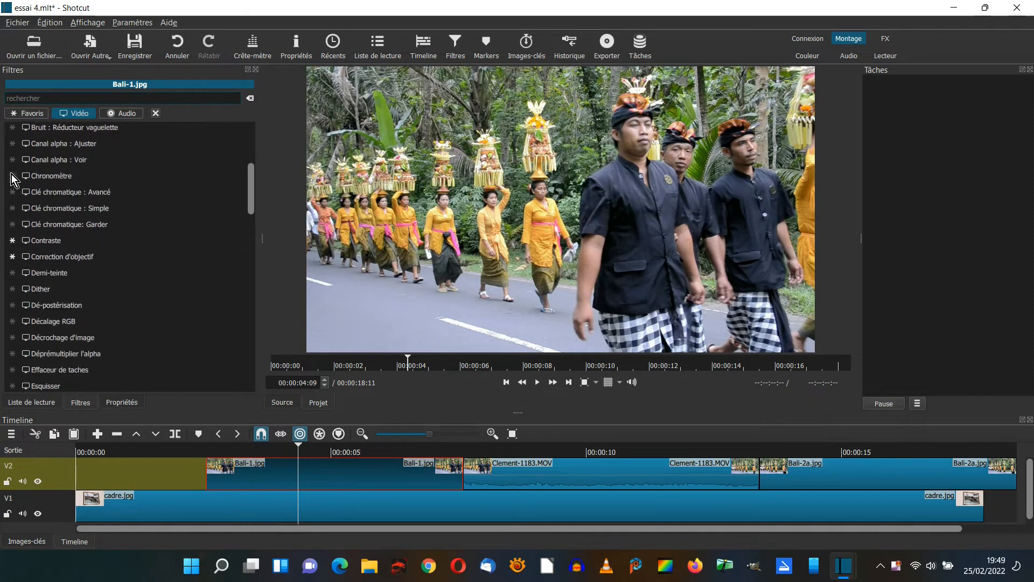
pyautogui.moveTo(254, 218); pyautogui.dragTo(245, 321)
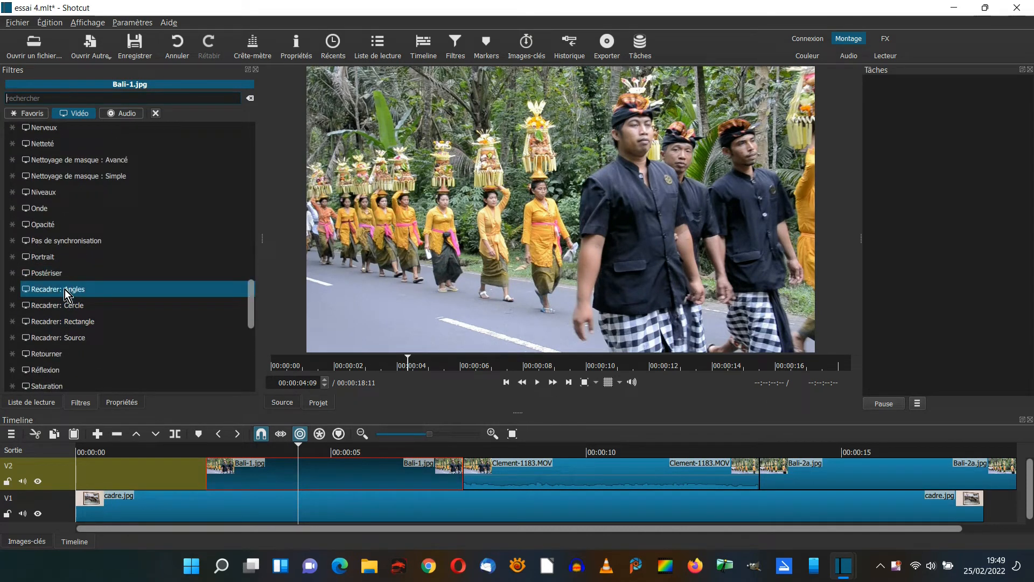
pyautogui.click(65, 289)
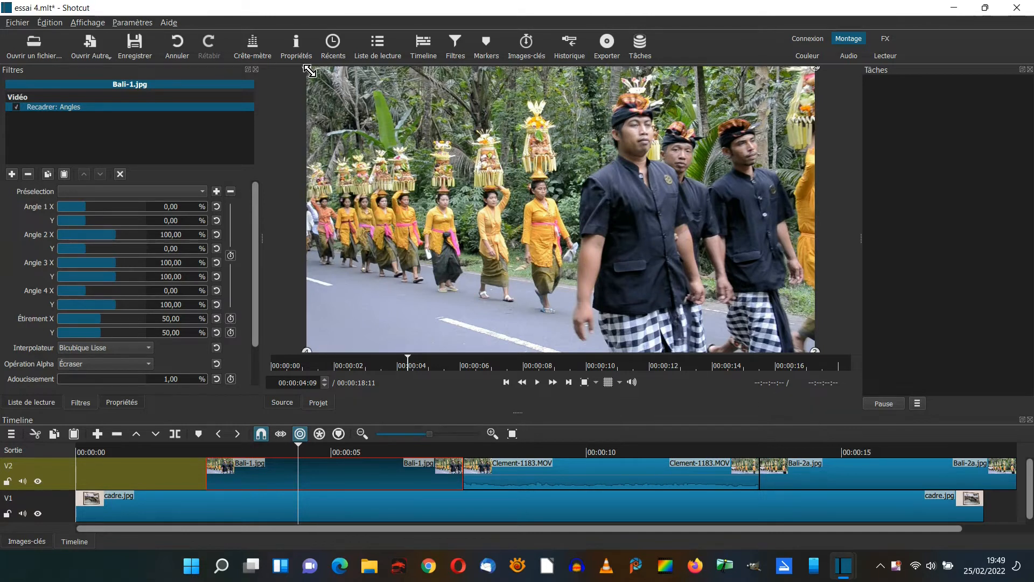
# Pull the four corners of Bali-1.jpg inward until the image roughly fills the inside of the black picture frame.
pyautogui.moveTo(321, 92); pyautogui.dragTo(476, 133)
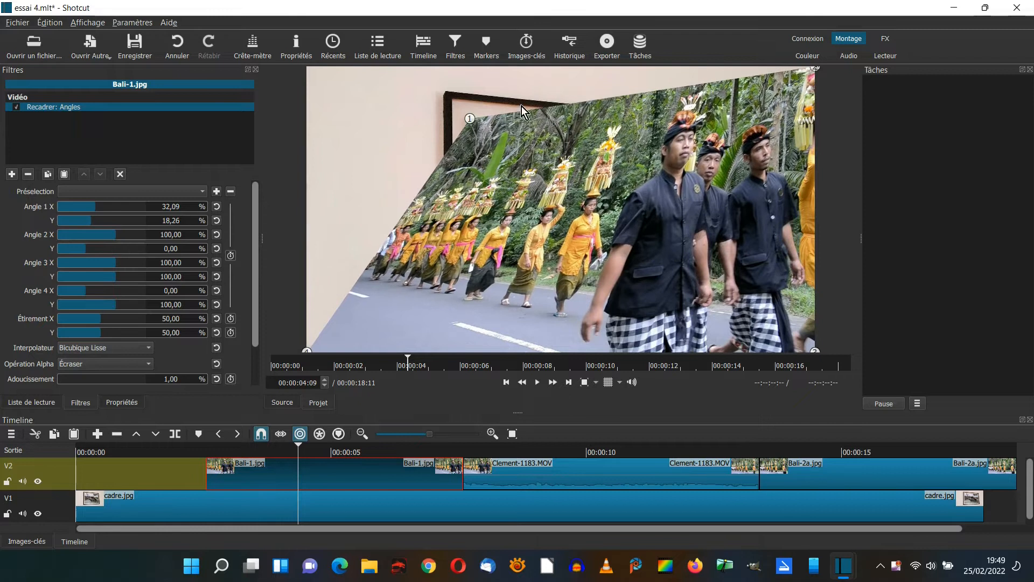
pyautogui.moveTo(812, 72); pyautogui.dragTo(705, 148)
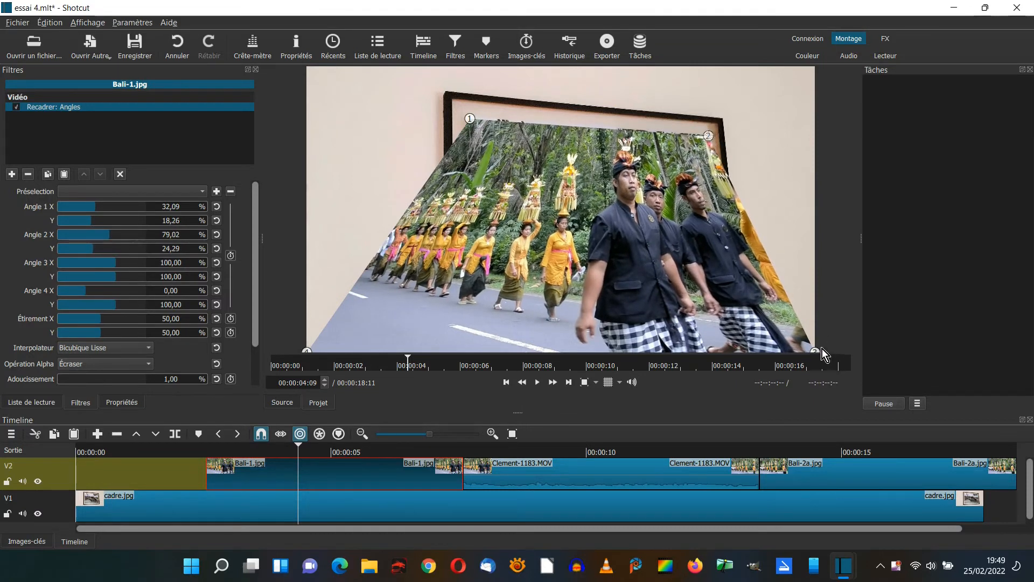
pyautogui.moveTo(815, 351); pyautogui.dragTo(721, 292)
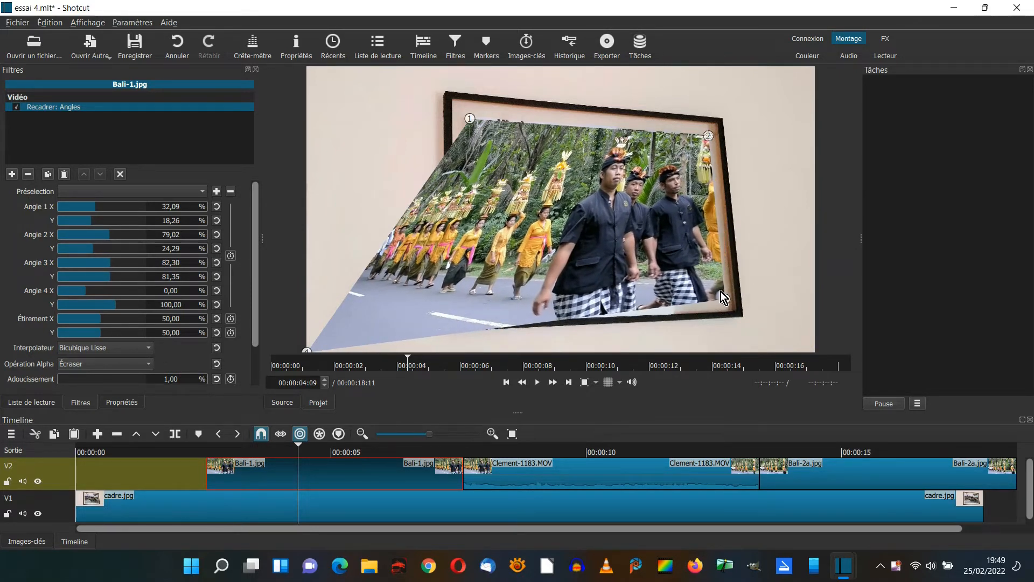
pyautogui.moveTo(307, 349); pyautogui.dragTo(480, 305)
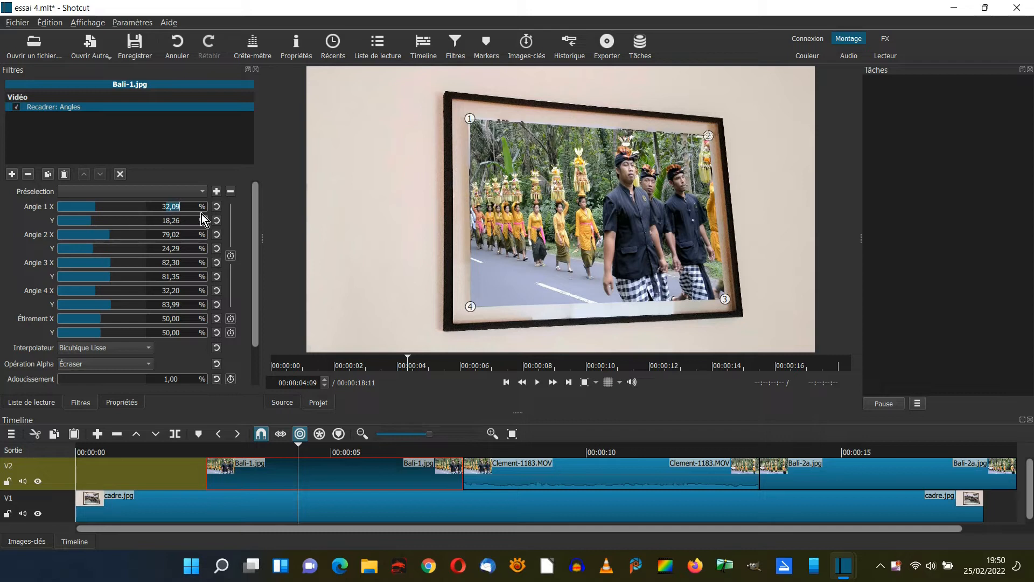
# Set angle 1 to 31.5/17, angle 2 X to 79, angle 3 to 82/80.8 and angle 4 to 32/84 %, and save the preset bali.
pyautogui.write('1,5')
pyautogui.moveTo(163, 224); pyautogui.dragTo(170, 225)
pyautogui.write('17')
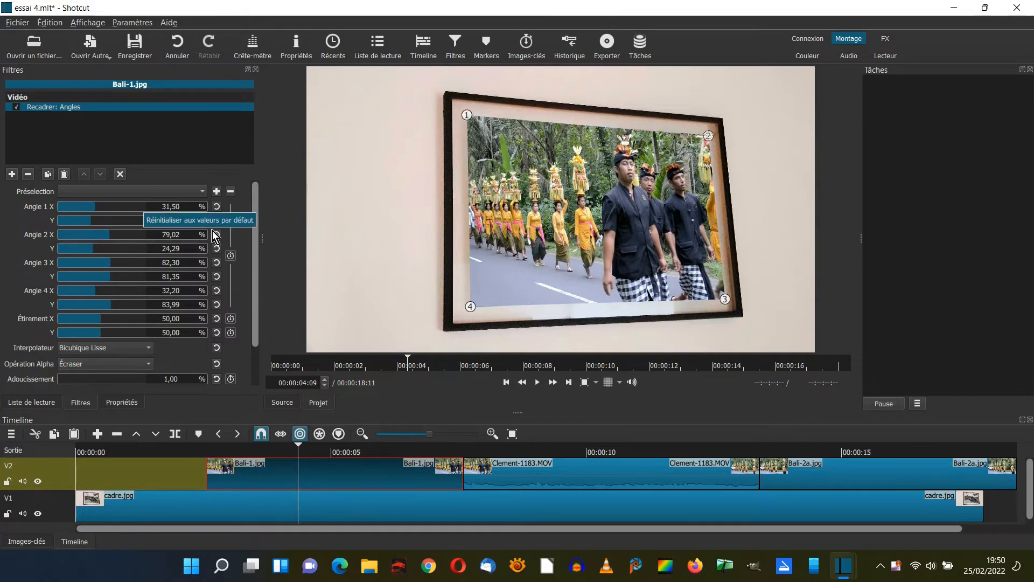
pyautogui.write('84')
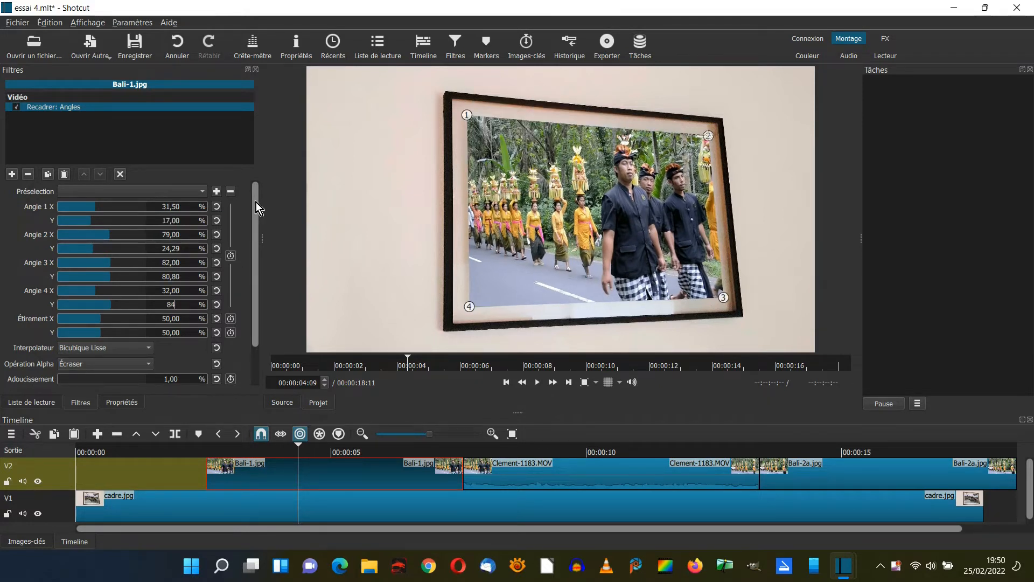
pyautogui.click(216, 192)
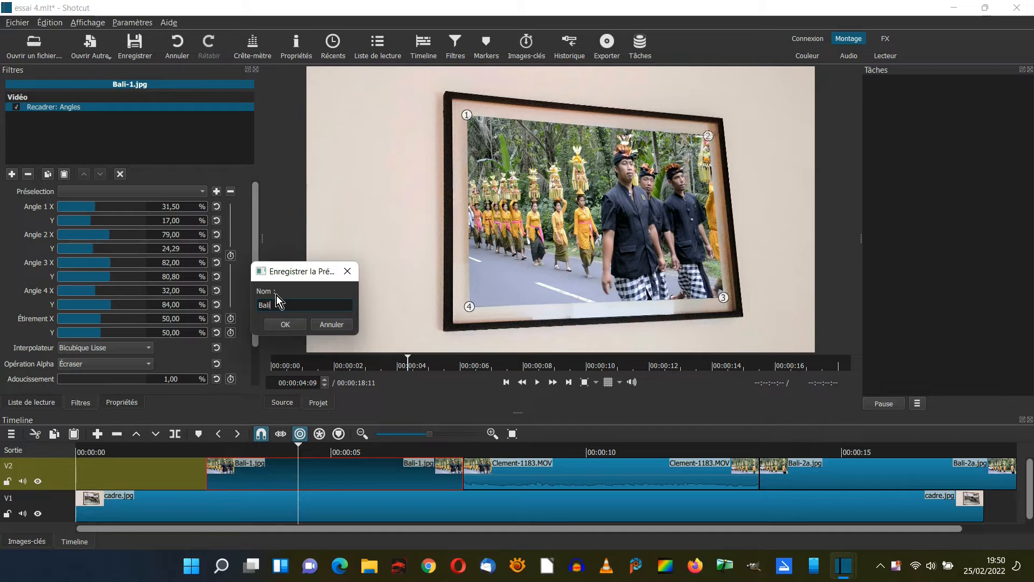
pyautogui.click(292, 322)
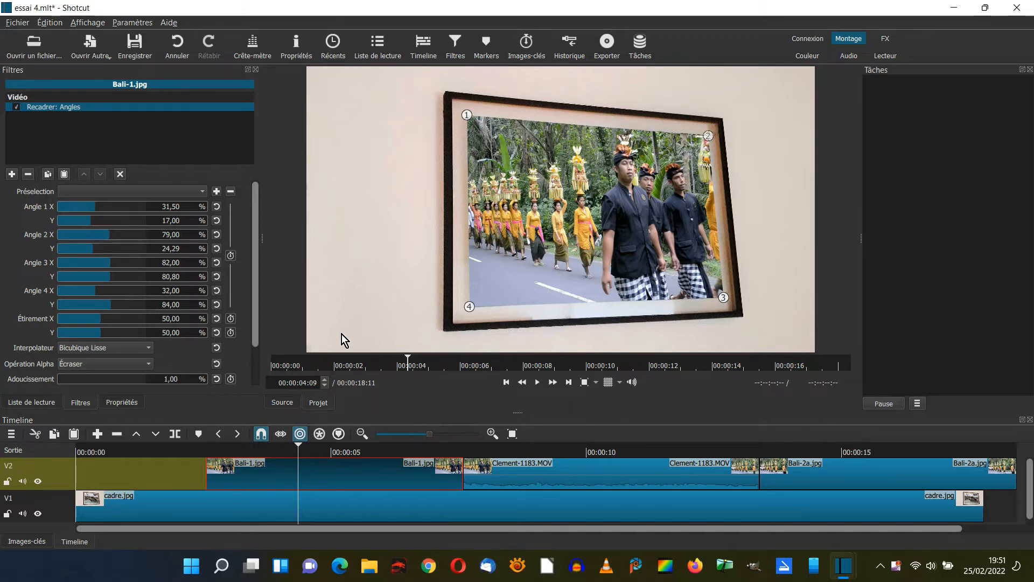
# Add the Recadrer: Angles filter to the Clement-1183.MOV clip on V2 and apply the bali preset.
pyautogui.click(548, 470)
pyautogui.click(556, 452)
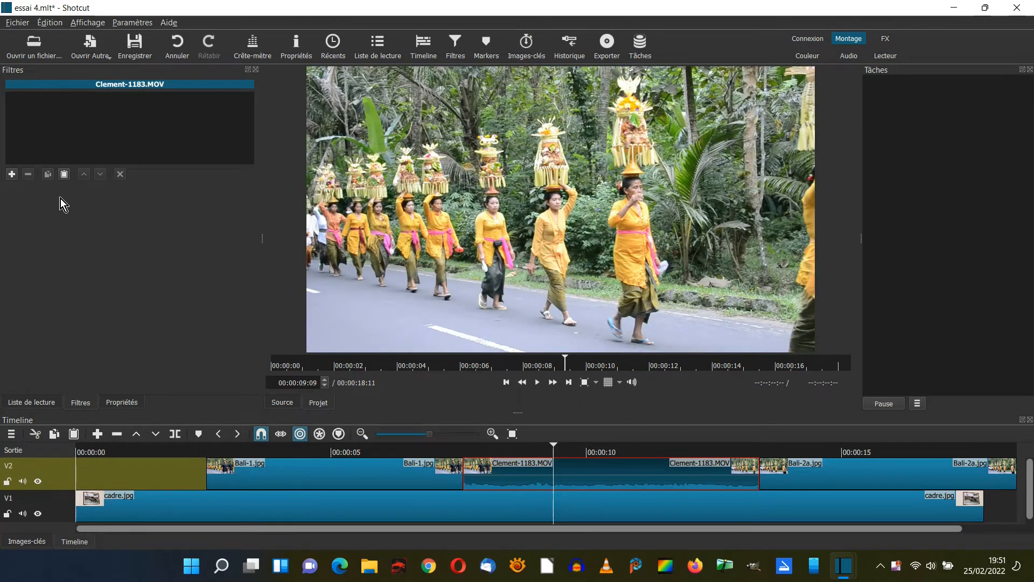
pyautogui.click(12, 175)
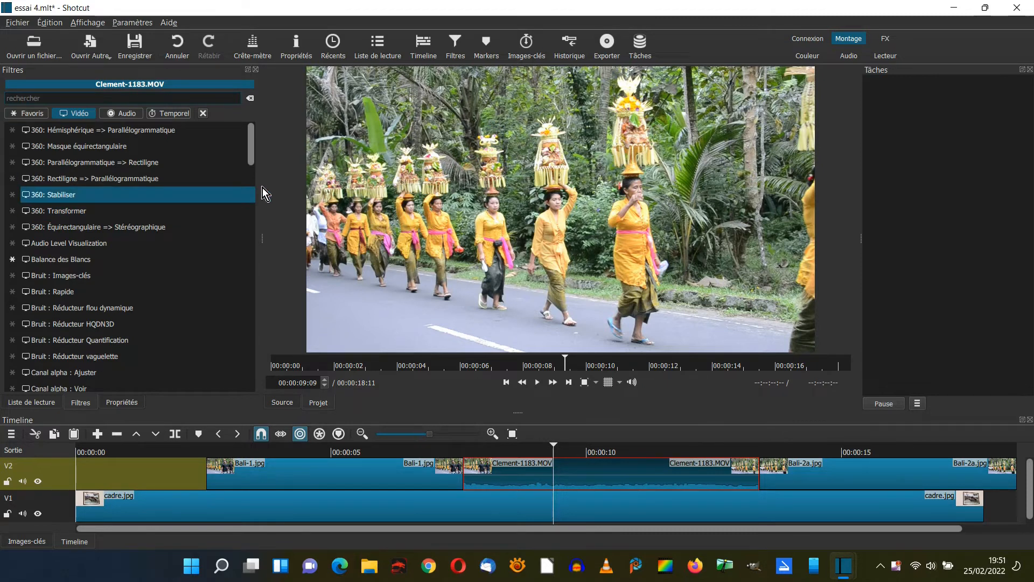
pyautogui.moveTo(251, 154); pyautogui.dragTo(245, 318)
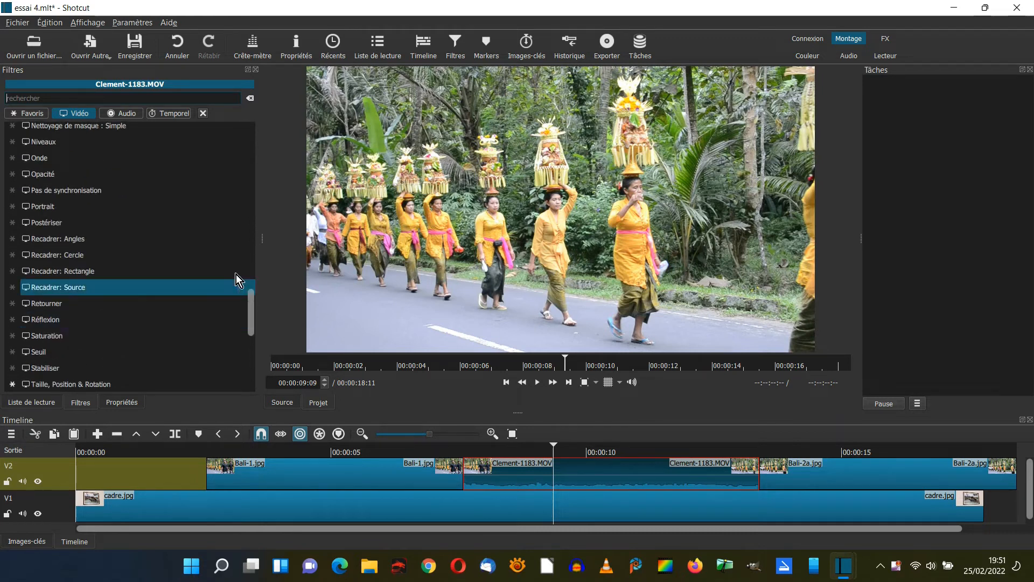
pyautogui.click(52, 239)
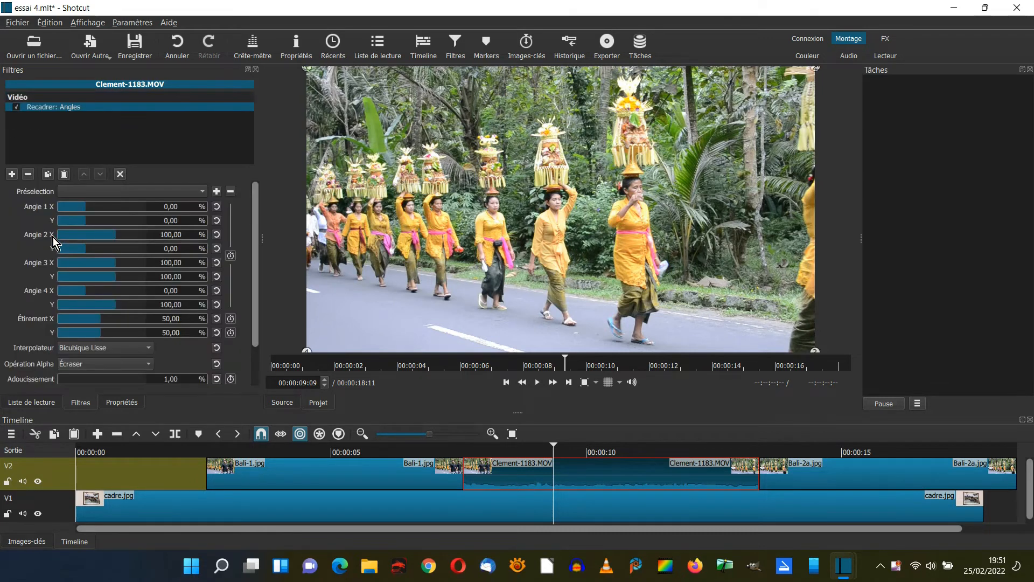
pyautogui.click(202, 192)
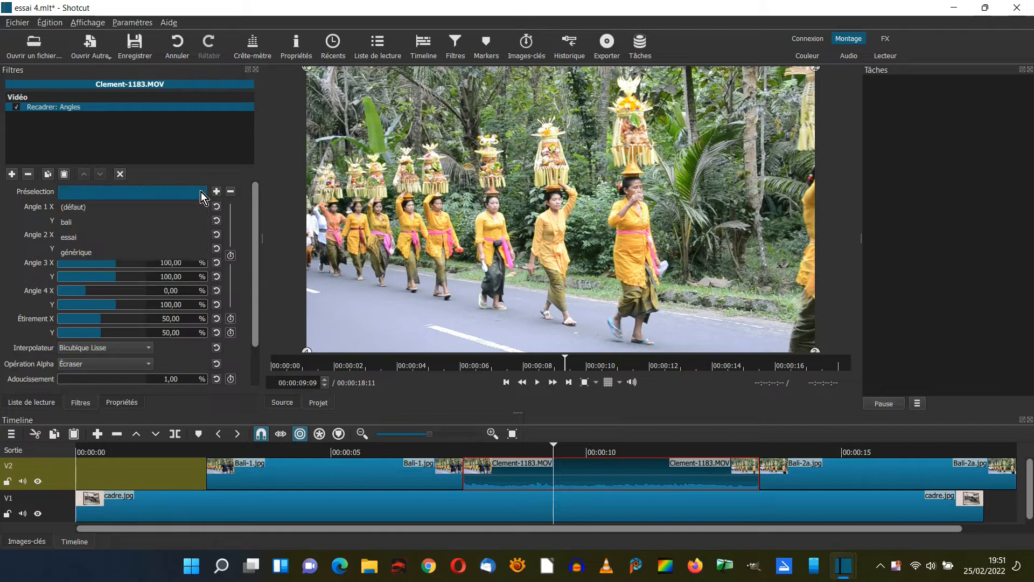
pyautogui.click(75, 225)
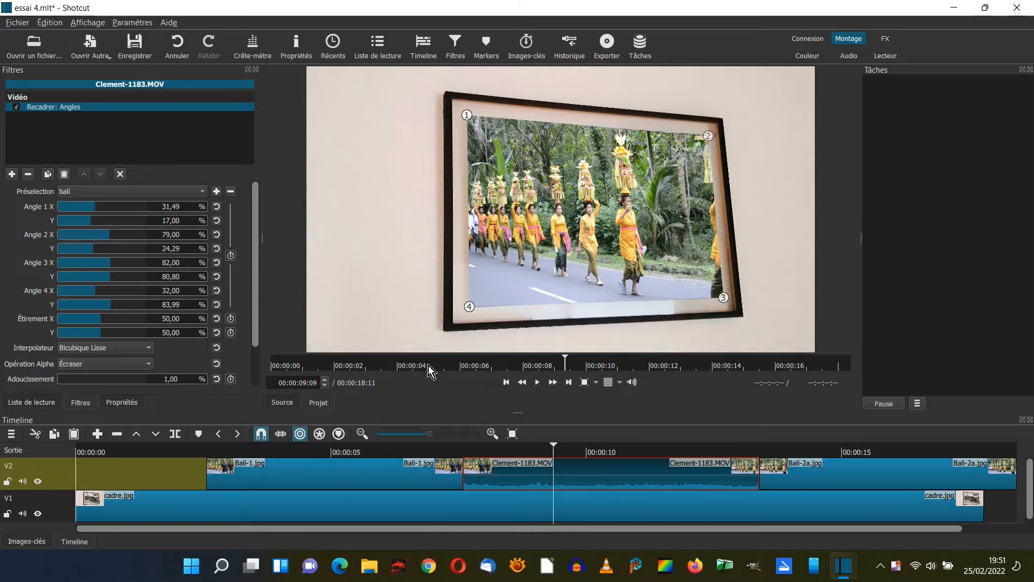
# Add the Recadrer: Angles filter to the Bali-2a.jpg clip on V2 and apply the bali preset.
pyautogui.click(833, 473)
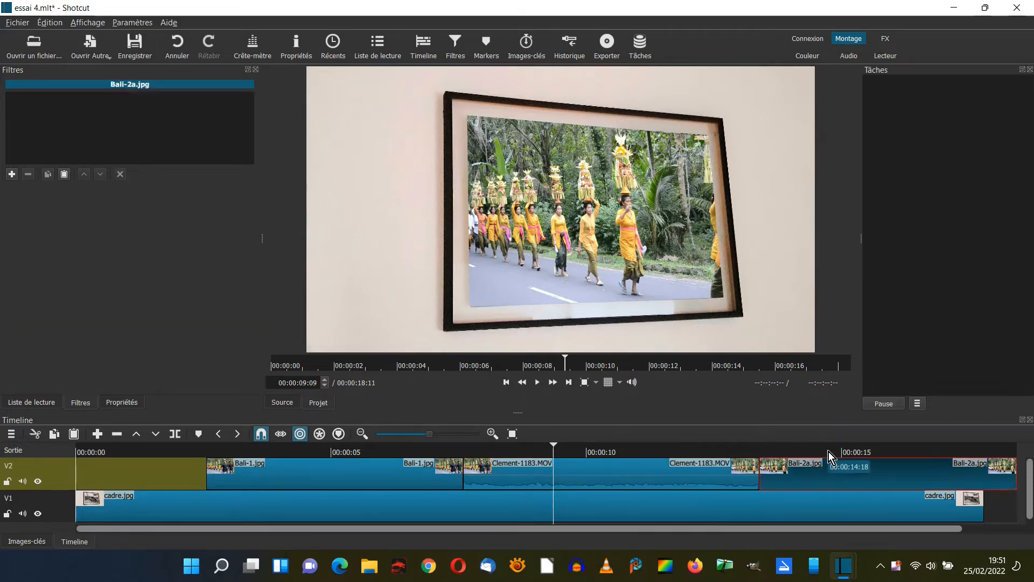
pyautogui.click(829, 451)
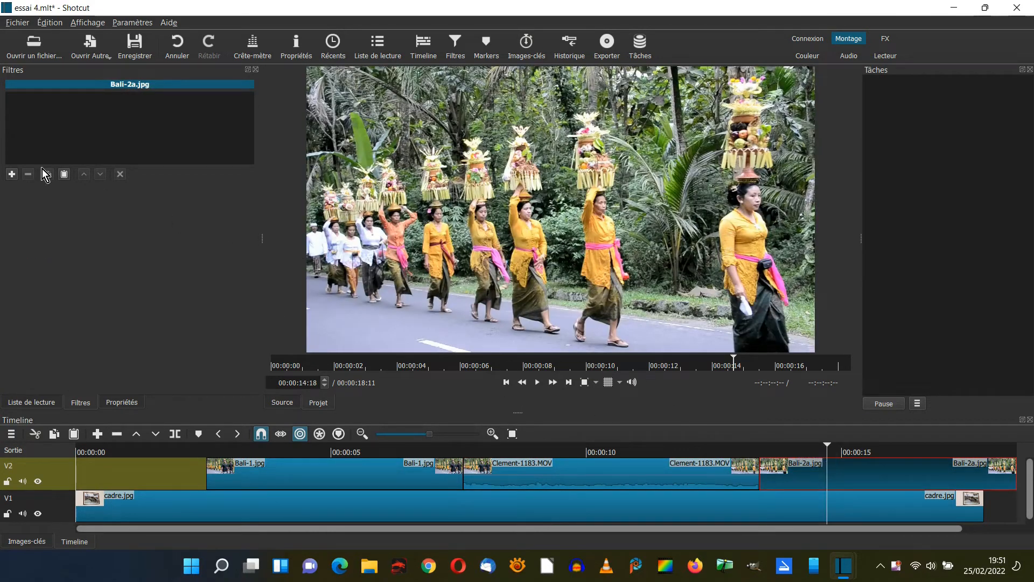
pyautogui.click(12, 174)
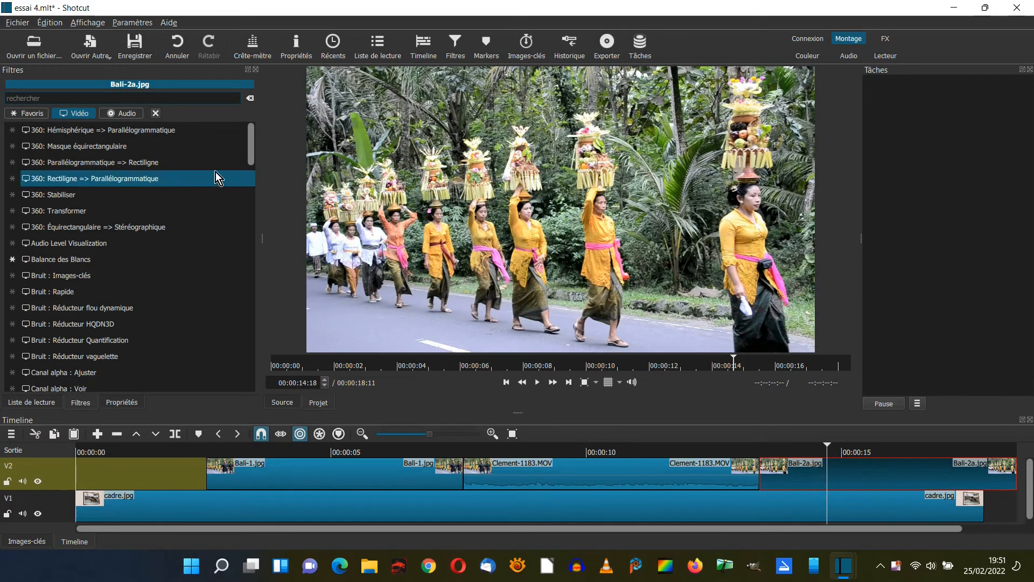
pyautogui.moveTo(250, 150); pyautogui.dragTo(240, 306)
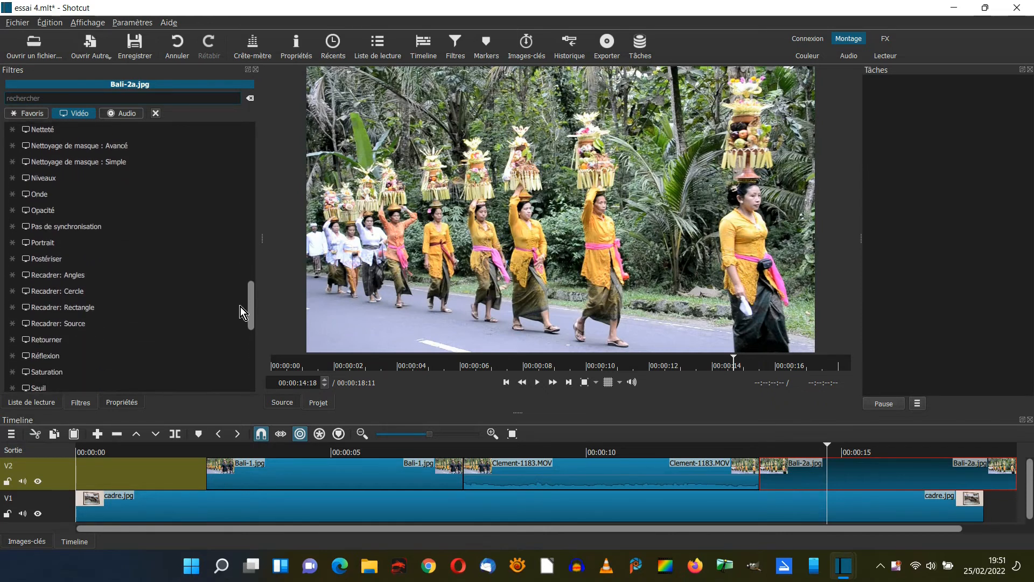
pyautogui.click(56, 274)
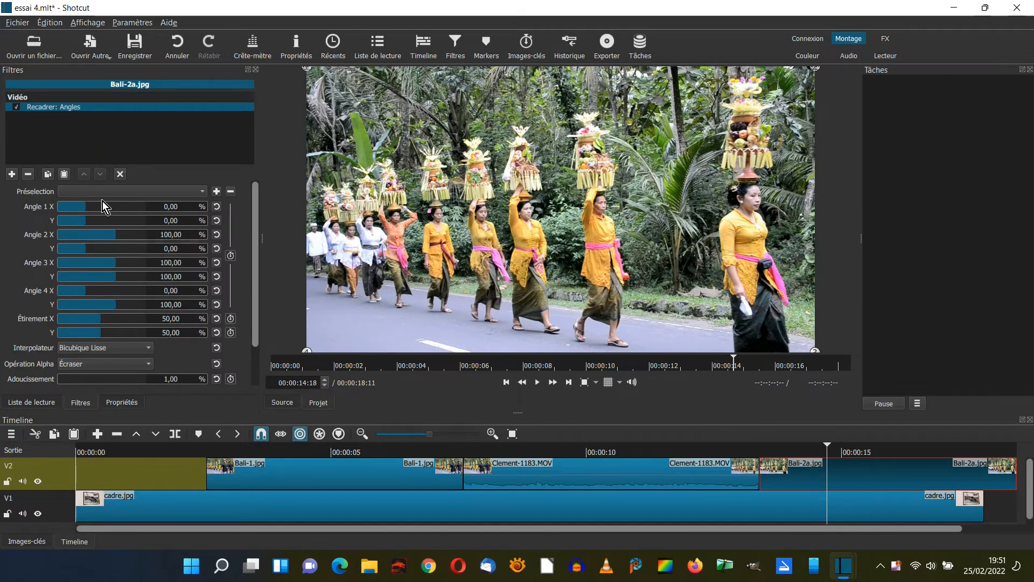
pyautogui.click(202, 192)
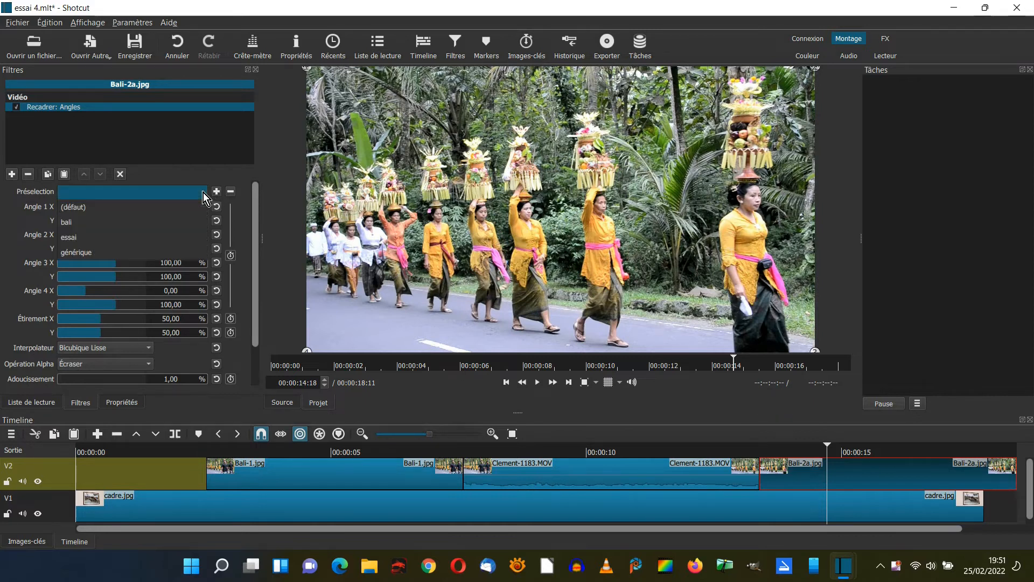
pyautogui.click(95, 221)
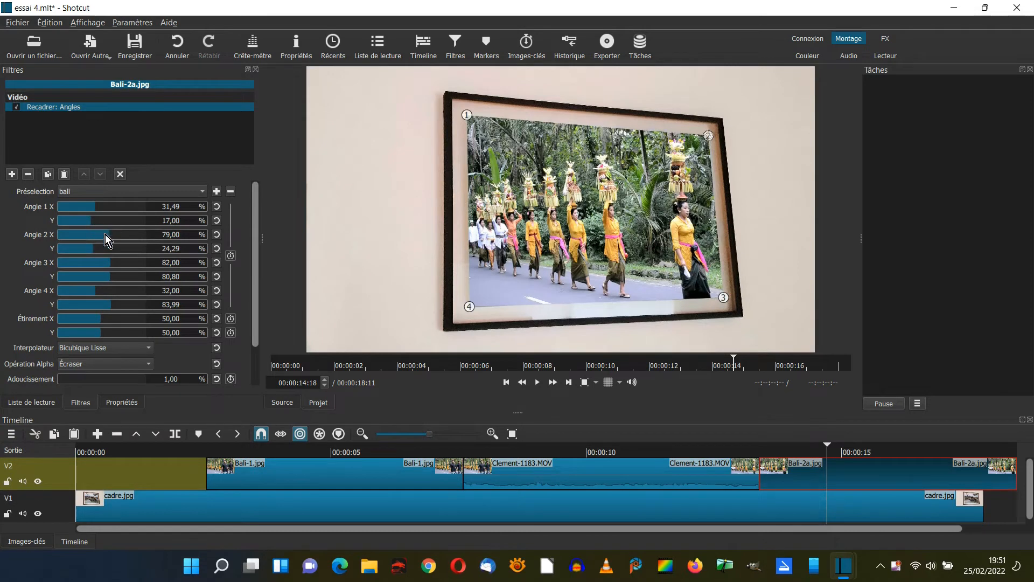
# Add fade-ins to the starts of cadre.jpg and Bali-1.jpg, and overlap the three V2 clips slightly to create transitions between them.
pyautogui.moveTo(114, 498); pyautogui.dragTo(121, 496)
pyautogui.moveTo(210, 464); pyautogui.dragTo(233, 466)
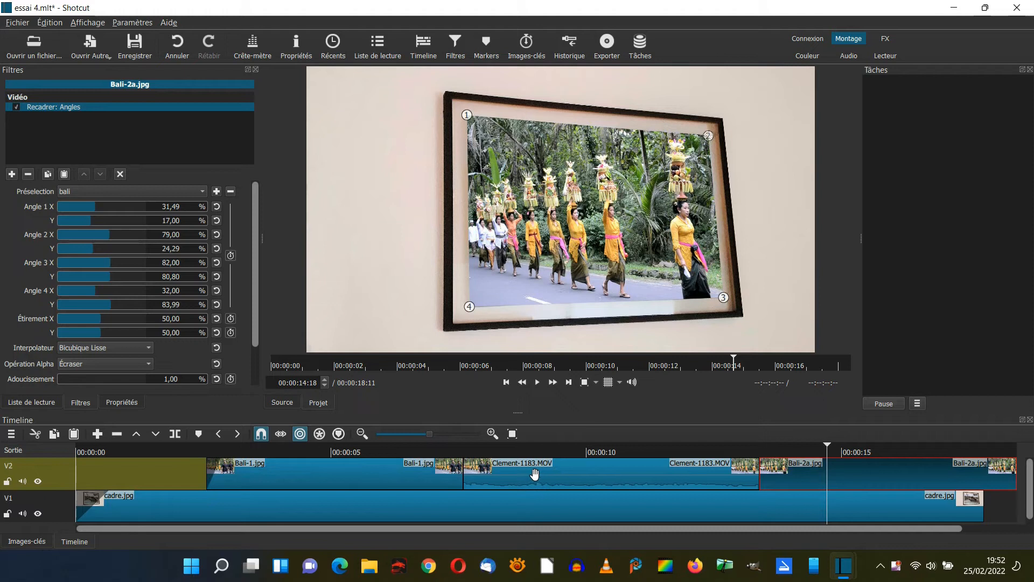
pyautogui.moveTo(535, 474); pyautogui.dragTo(517, 477)
pyautogui.moveTo(786, 478); pyautogui.dragTo(772, 477)
# Extend cadre.jpg on V1 to the end of Bali-2a.jpg, and add fade-outs of about 1.5 s to the ends of both clips.
pyautogui.moveTo(803, 528); pyautogui.dragTo(957, 543)
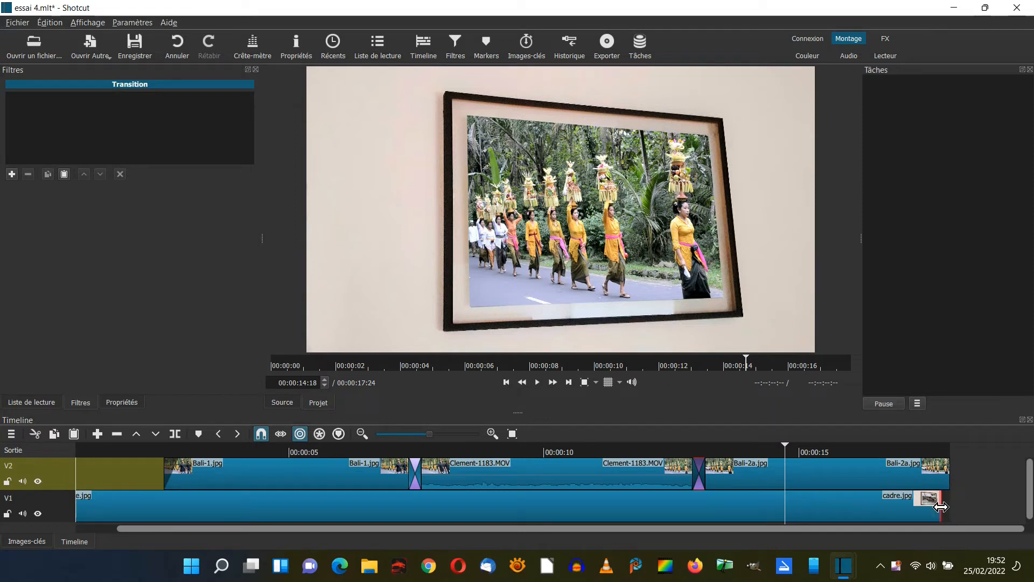
pyautogui.moveTo(940, 506); pyautogui.dragTo(955, 507)
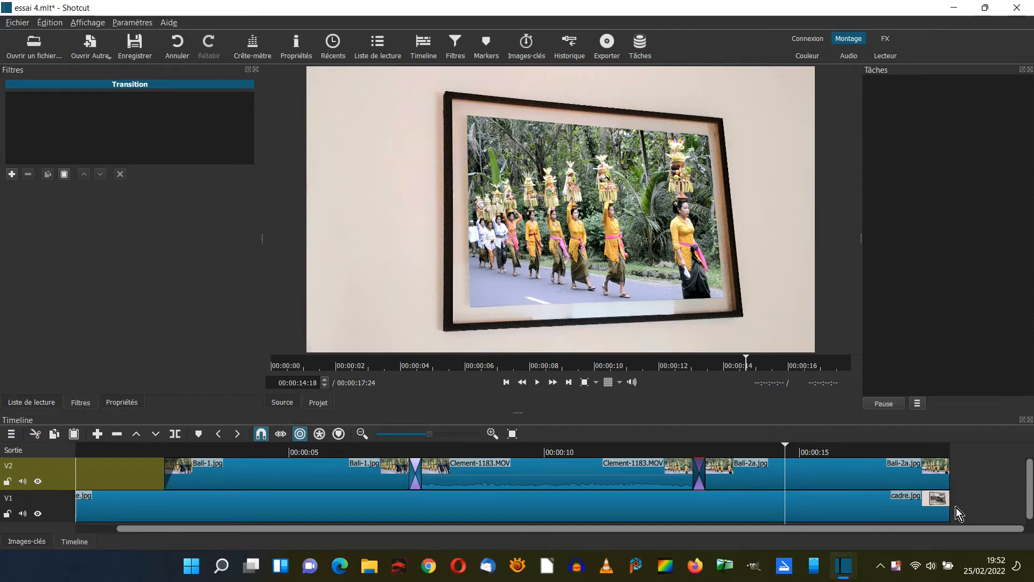
pyautogui.moveTo(947, 461); pyautogui.dragTo(856, 462)
pyautogui.moveTo(946, 491); pyautogui.dragTo(862, 496)
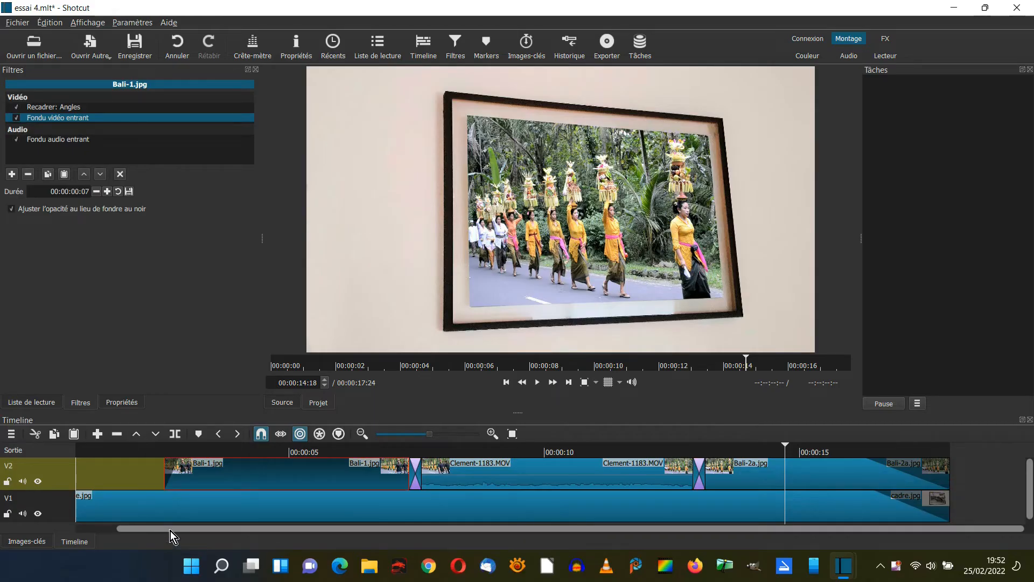
pyautogui.moveTo(170, 530); pyautogui.dragTo(121, 527)
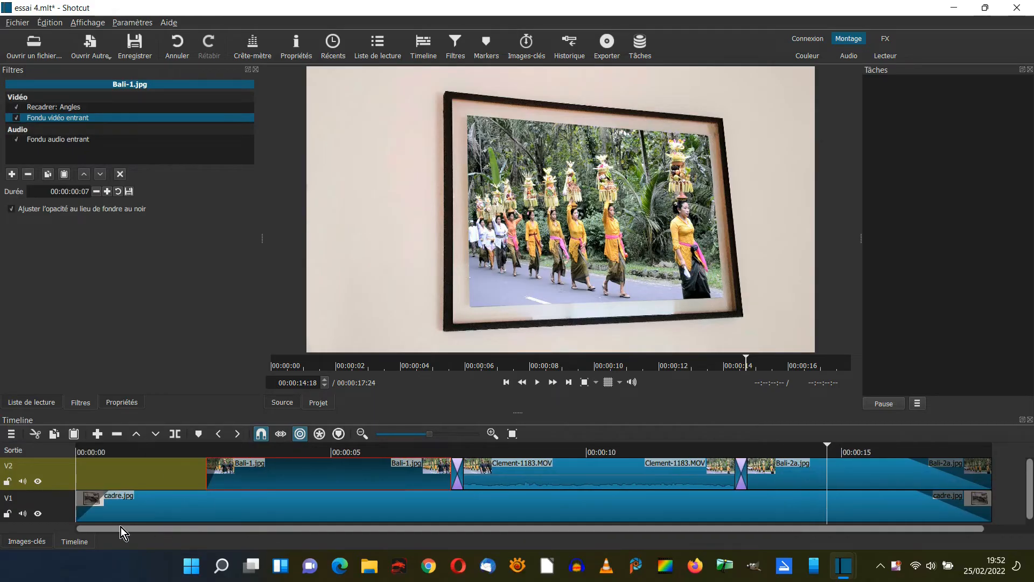
pyautogui.click(80, 462)
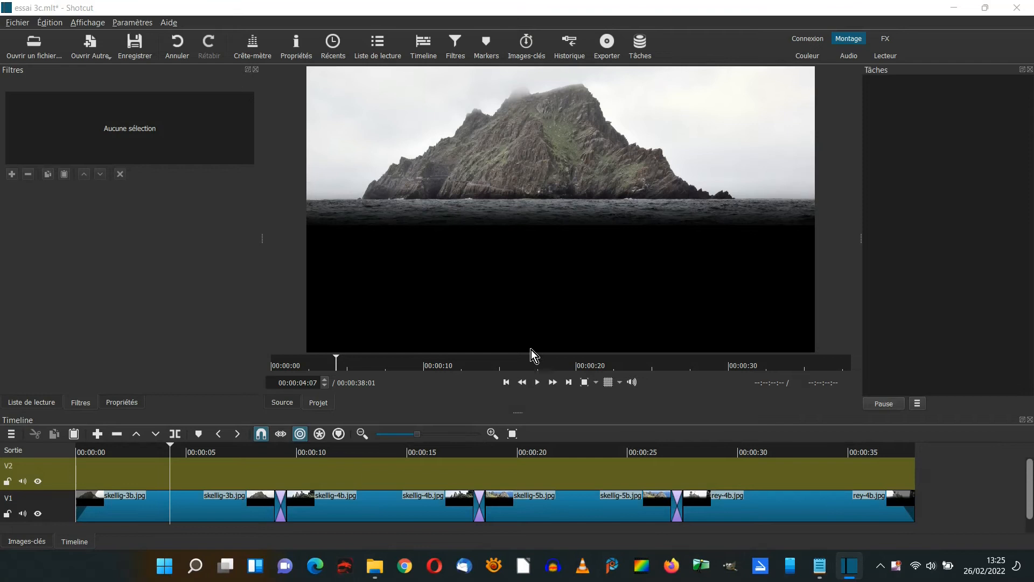
# Create a transparent colour clip, place it on V2 from about 1 s and extend it to the end of rey-4b.jpg.
pyautogui.click(341, 450)
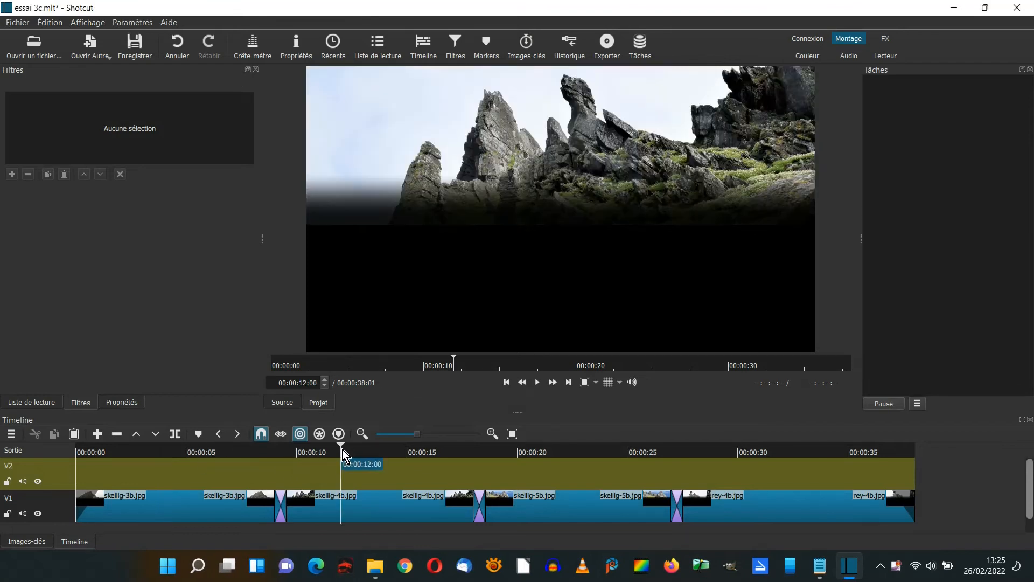
pyautogui.click(564, 451)
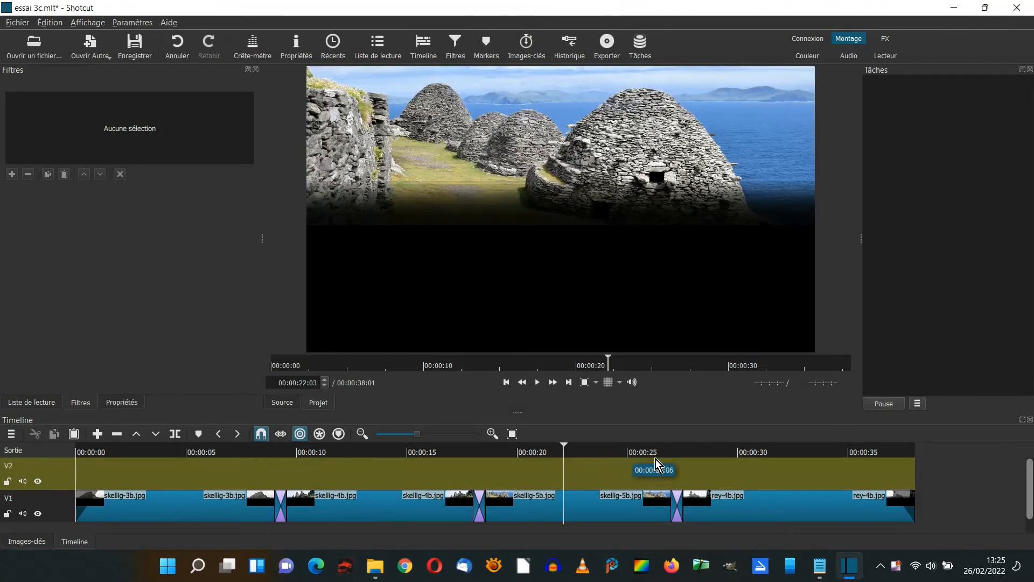
pyautogui.click(788, 451)
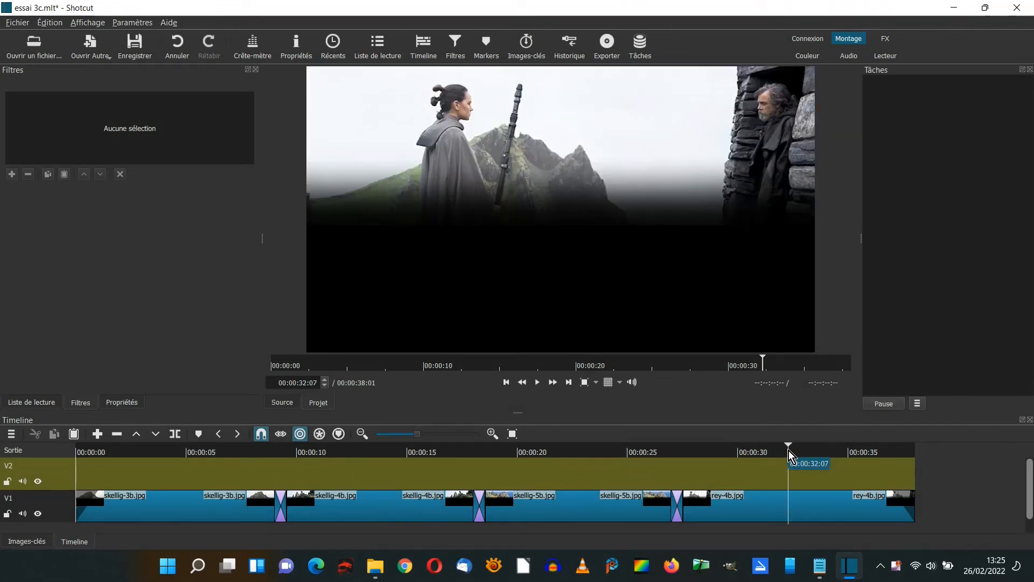
pyautogui.click(166, 451)
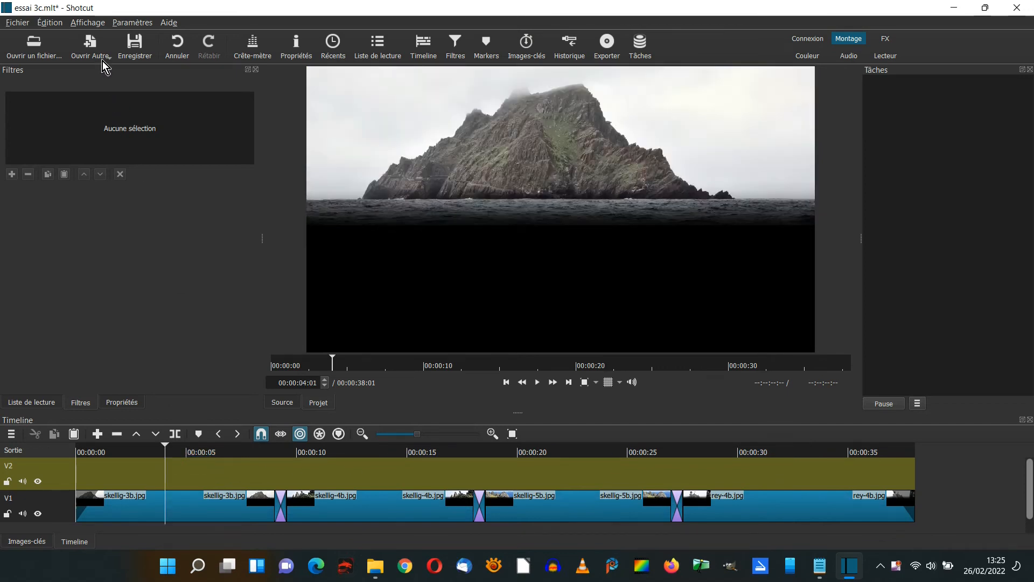
pyautogui.click(89, 47)
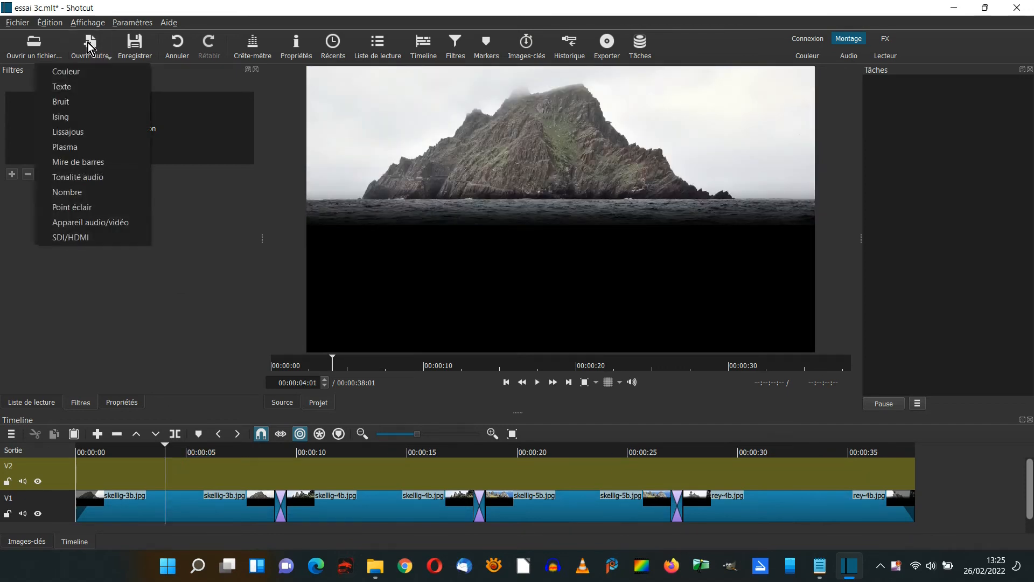
pyautogui.click(85, 71)
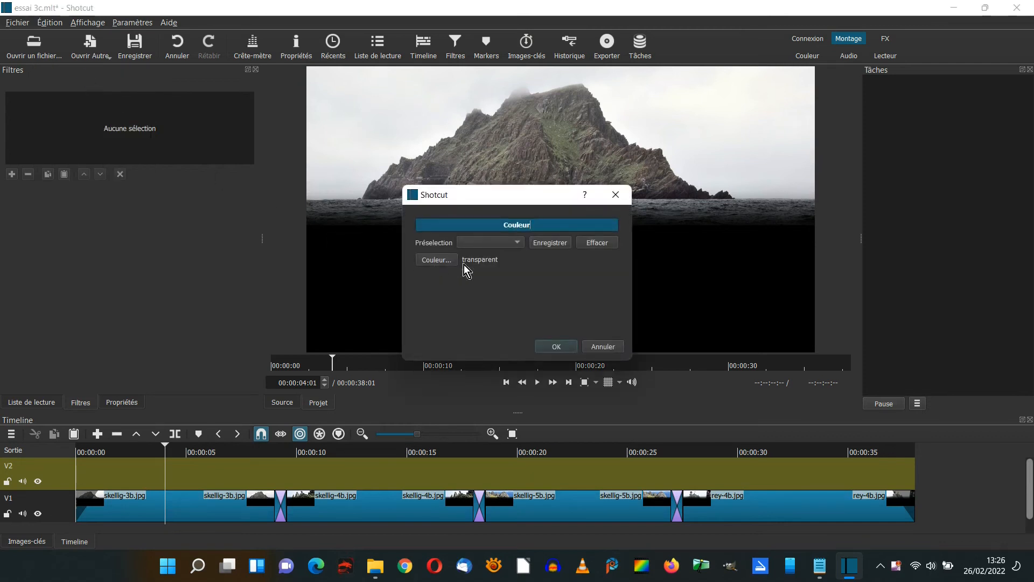
pyautogui.click(555, 345)
pyautogui.moveTo(555, 215); pyautogui.dragTo(108, 470)
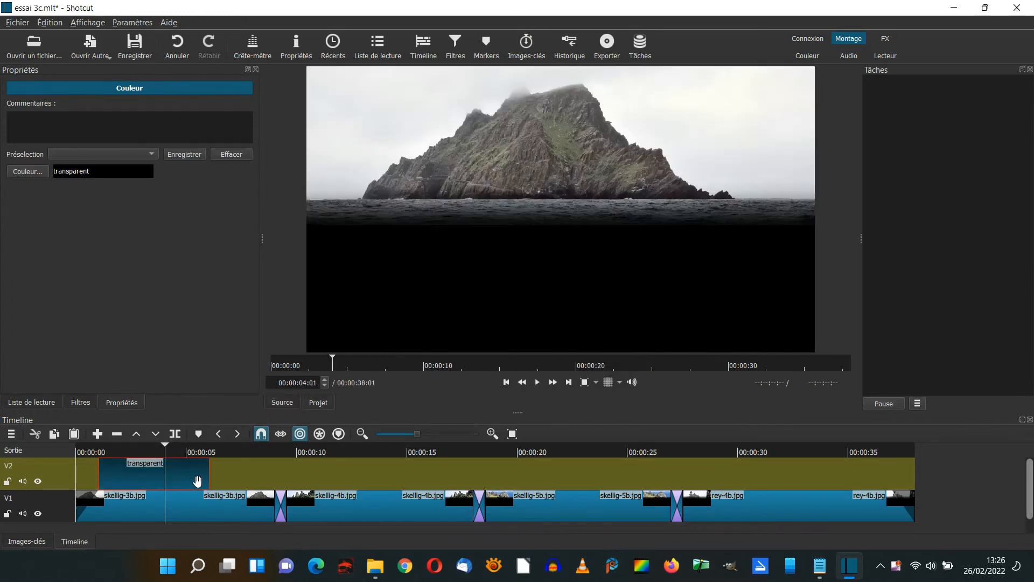
pyautogui.moveTo(208, 475); pyautogui.dragTo(921, 476)
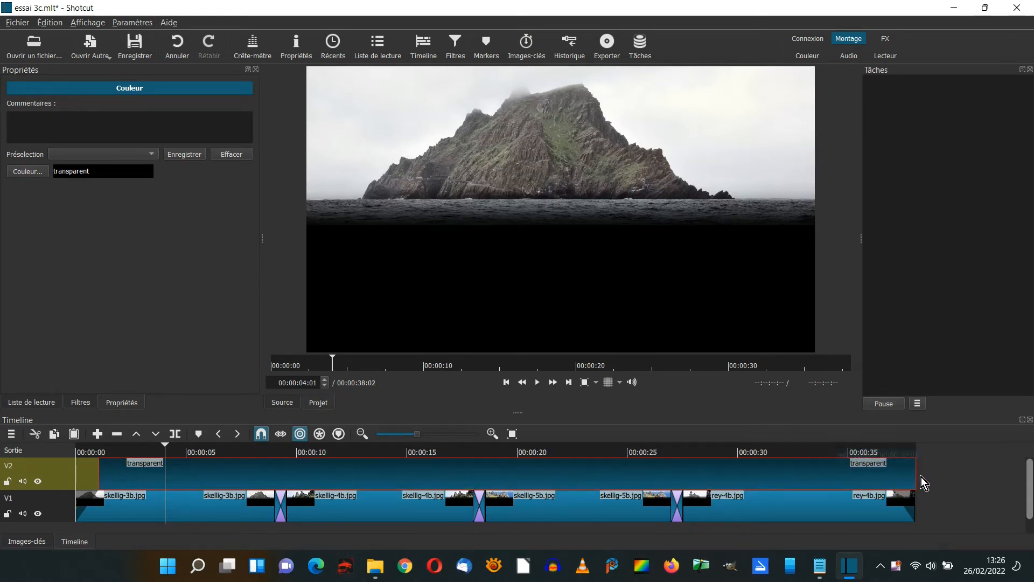
# Add the Texte: Riche filter to the transparent clip and insert the copied text from Skellig Michael.txt in Bloc-notes.
pyautogui.click(83, 403)
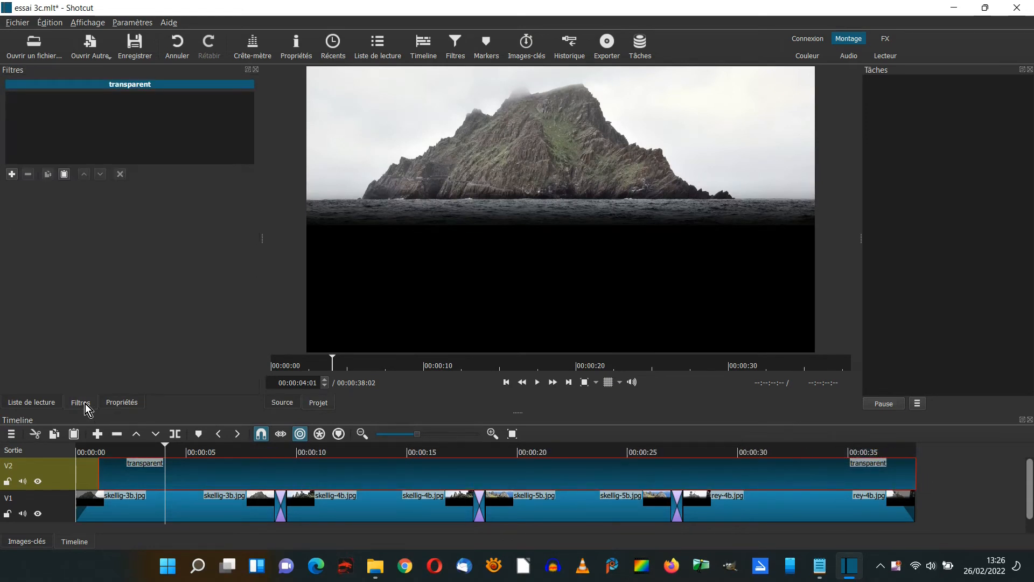
pyautogui.click(11, 174)
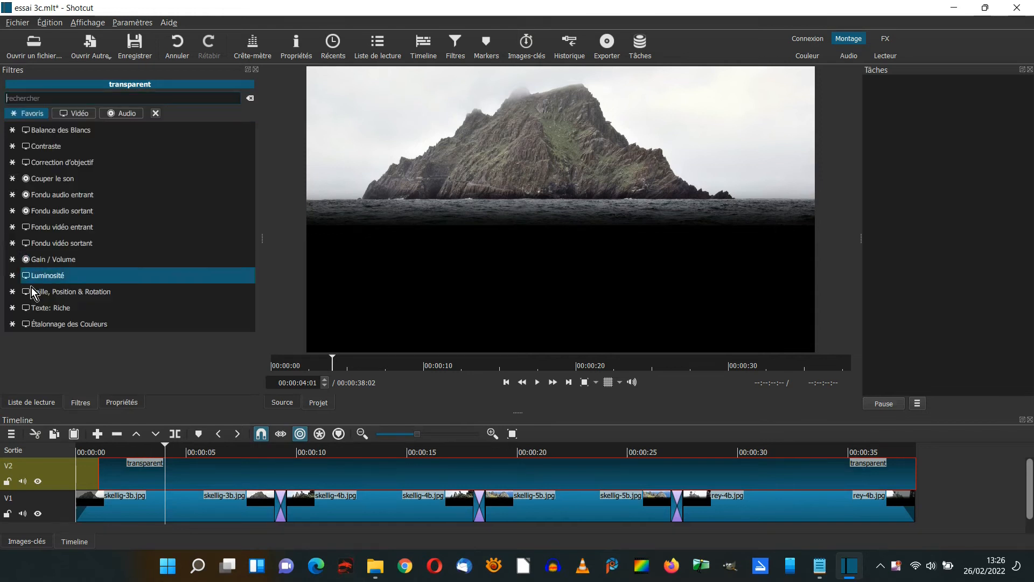
pyautogui.click(36, 310)
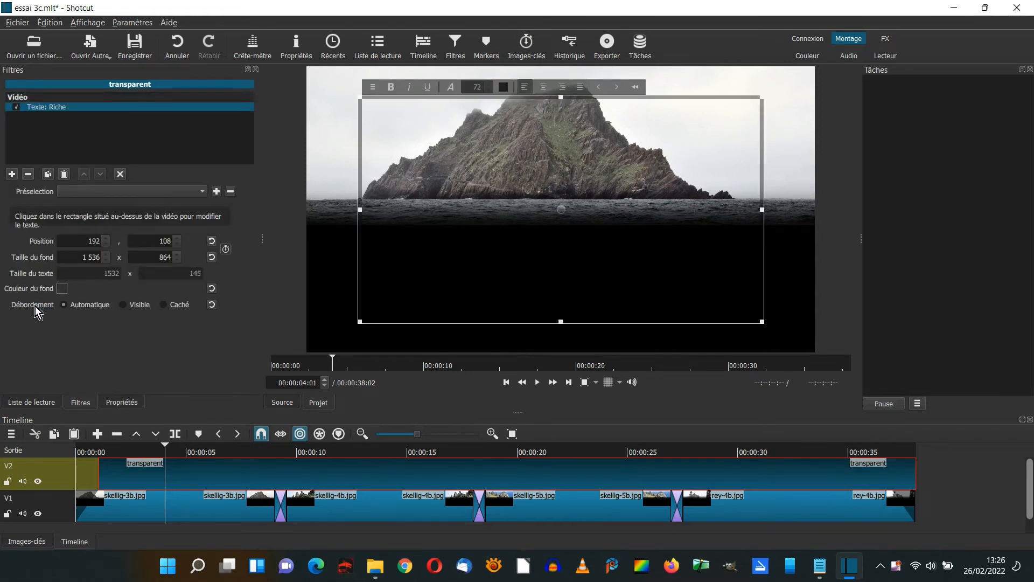
pyautogui.click(819, 566)
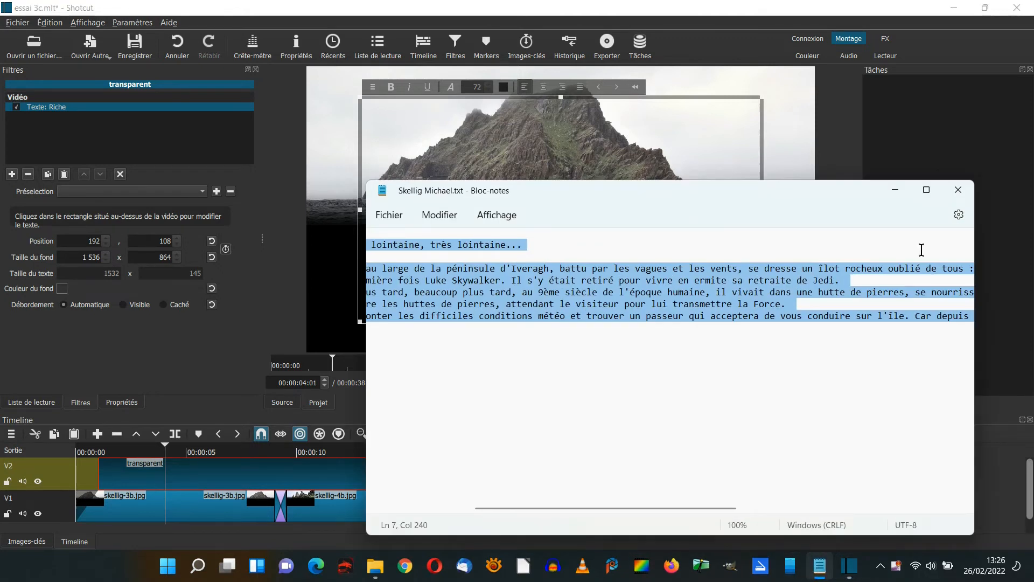
pyautogui.click(895, 191)
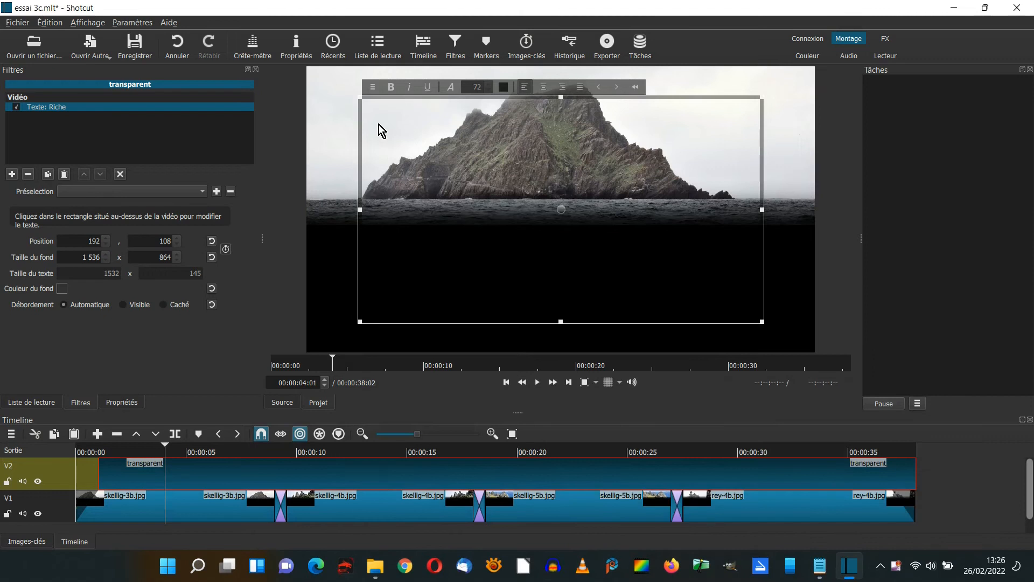
pyautogui.hotkey('ctrl', 'v')
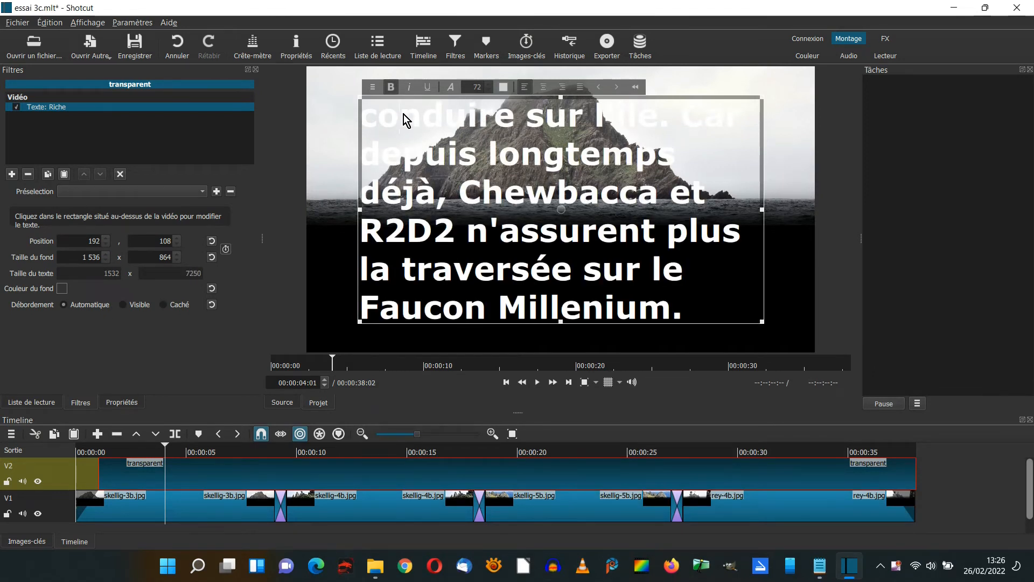
# Set all of the inserted text to size 48 and justify it.
pyautogui.hotkey('ctrl', 'a')
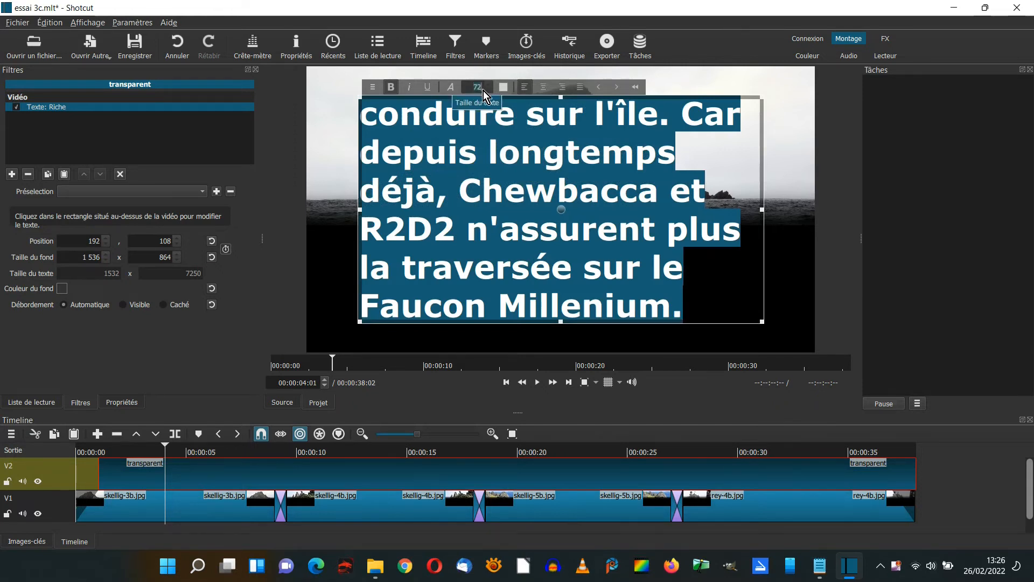
pyautogui.write('48')
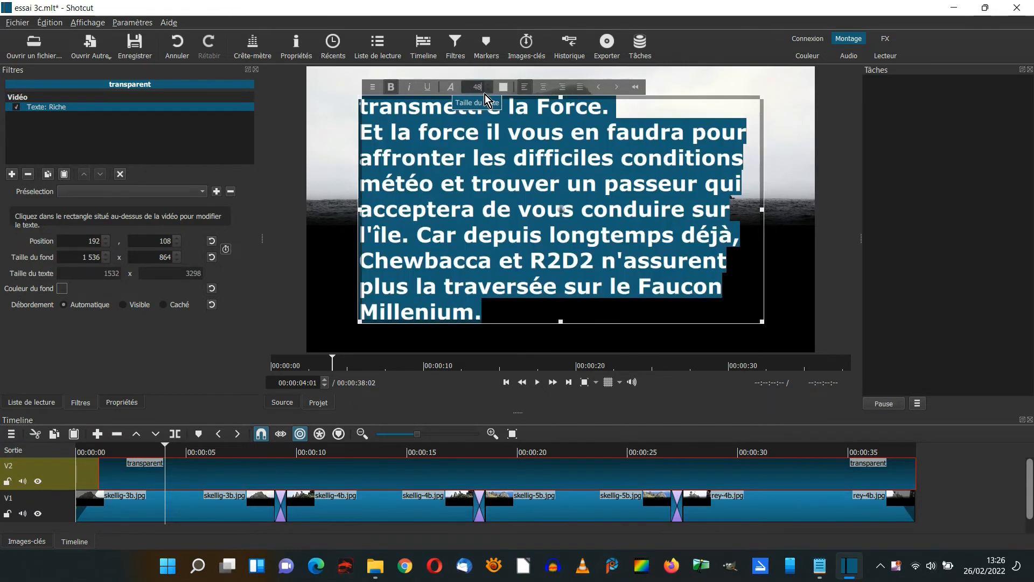
pyautogui.click(581, 87)
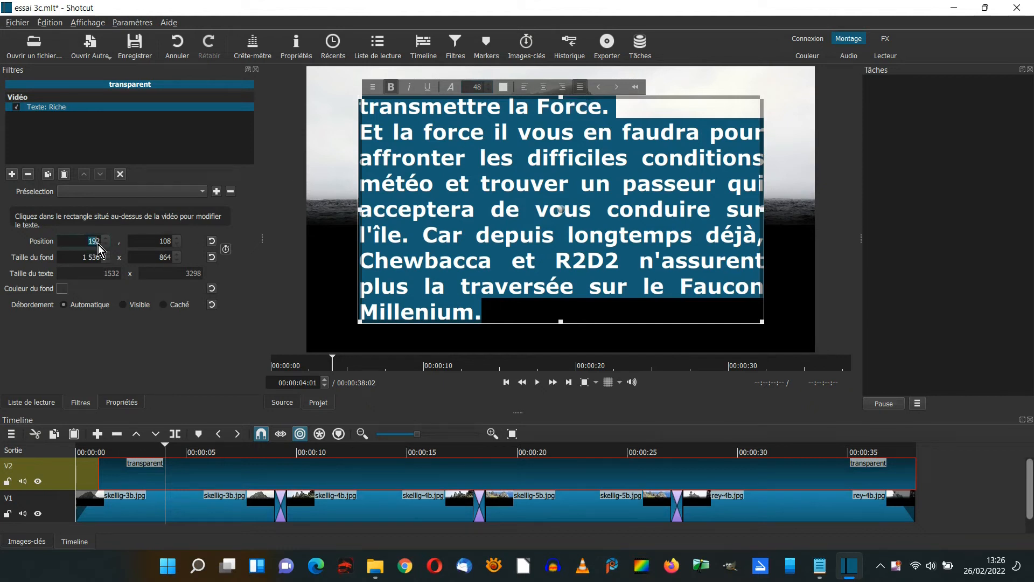
# Set the text box's horizontal position to 0 and its background size to 1920 x 2580.
pyautogui.write('0')
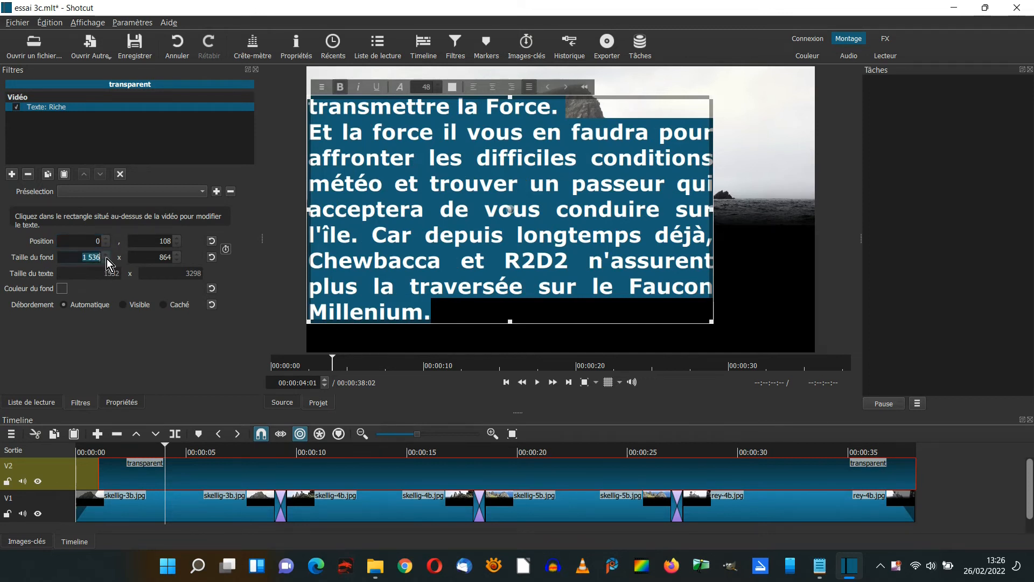
pyautogui.write('1920')
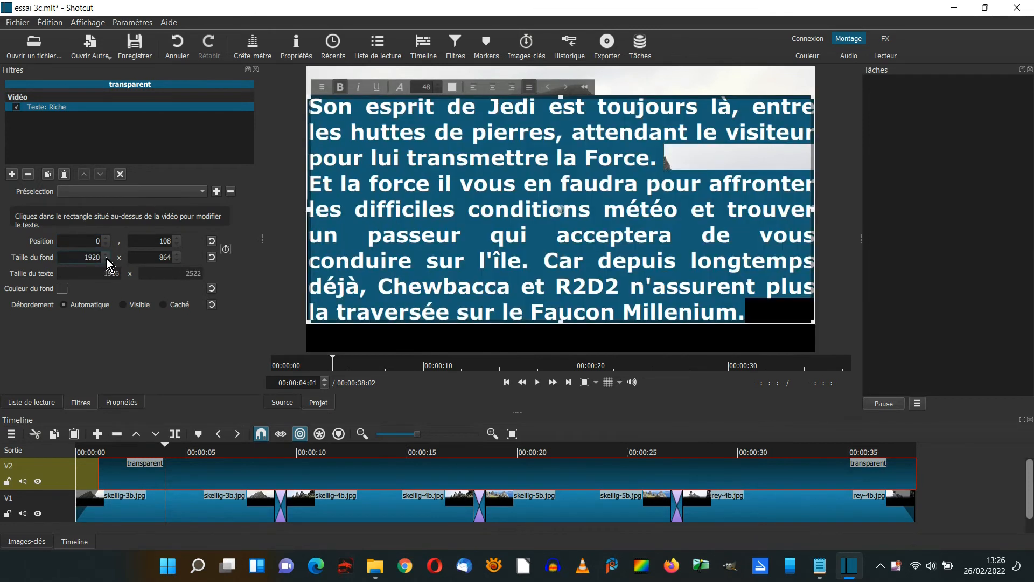
pyautogui.click(160, 260)
pyautogui.write('25')
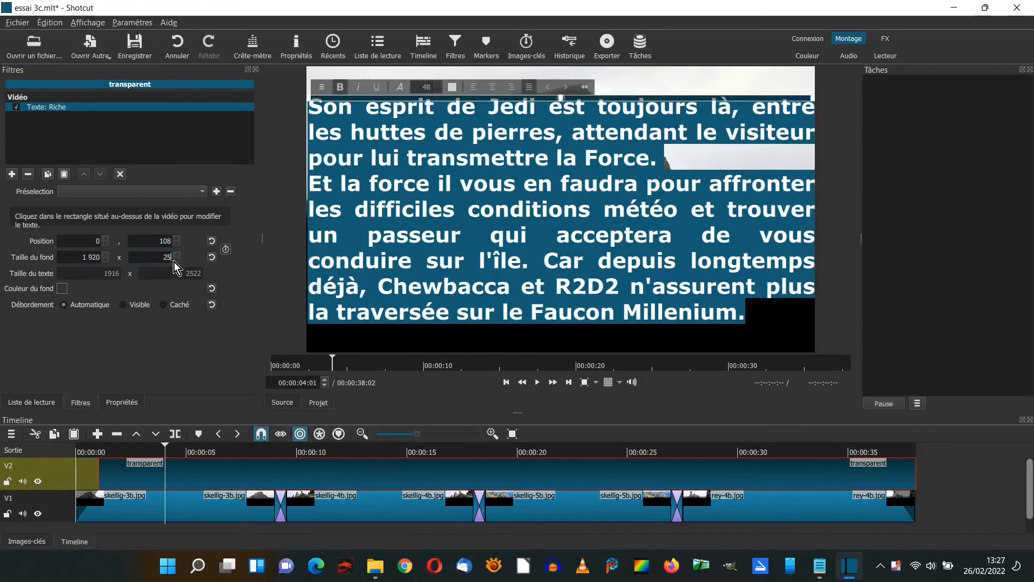
pyautogui.write('80')
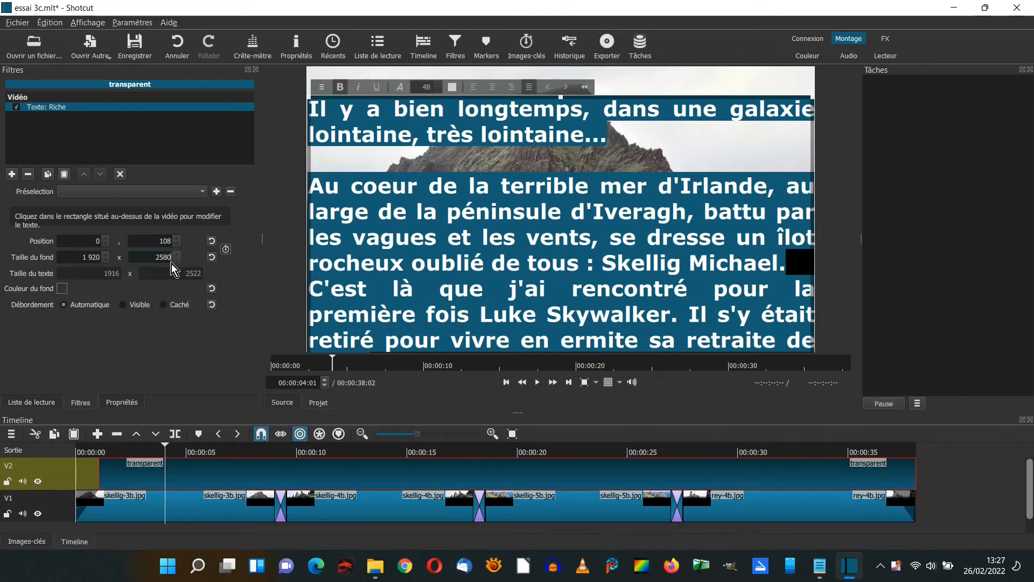
# At the start of the transparent clip, set the text's vertical position to 1100 and enable keyframes for position and size.
pyautogui.click(38, 546)
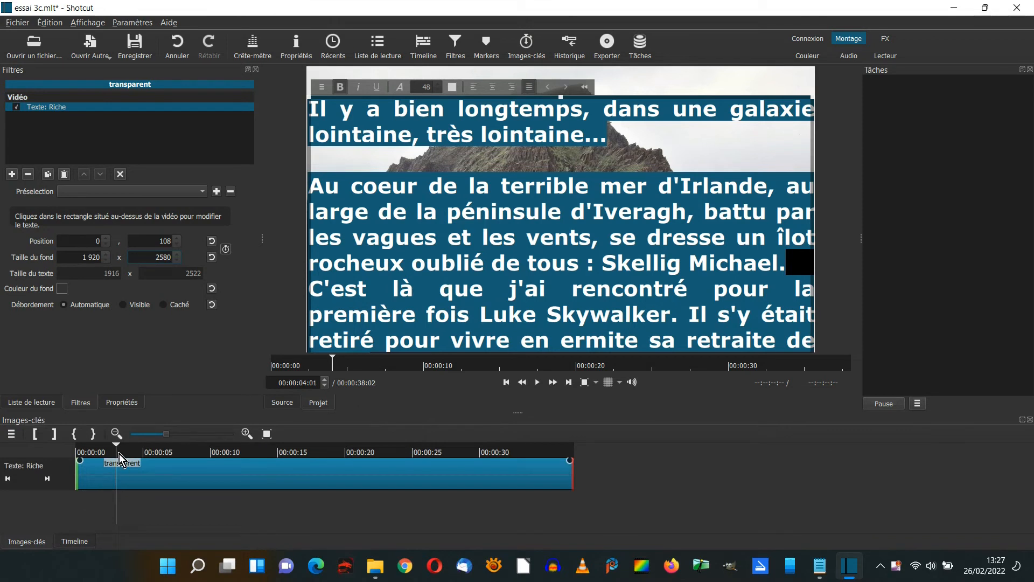
pyautogui.moveTo(117, 447); pyautogui.dragTo(78, 447)
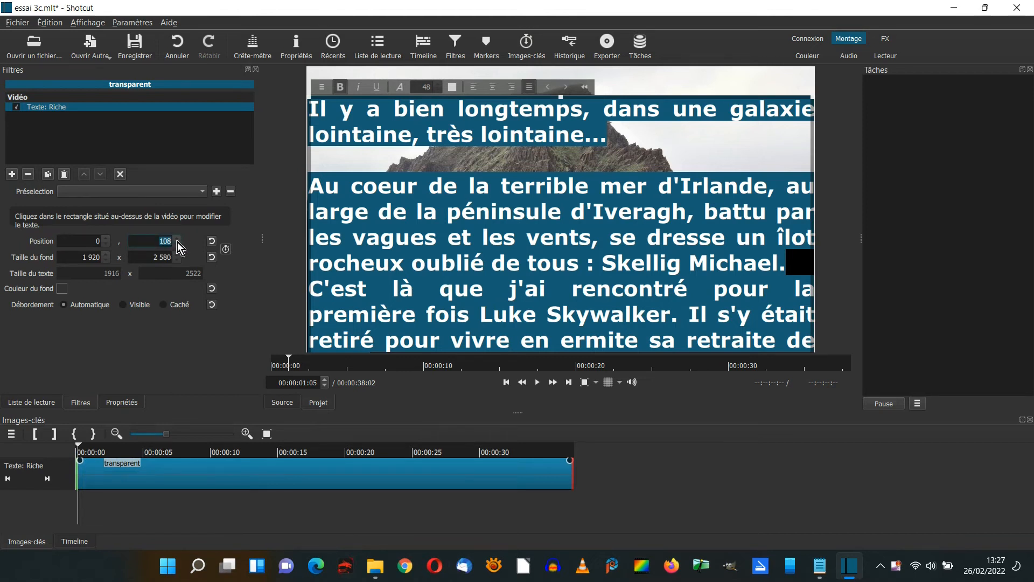
pyautogui.write('500')
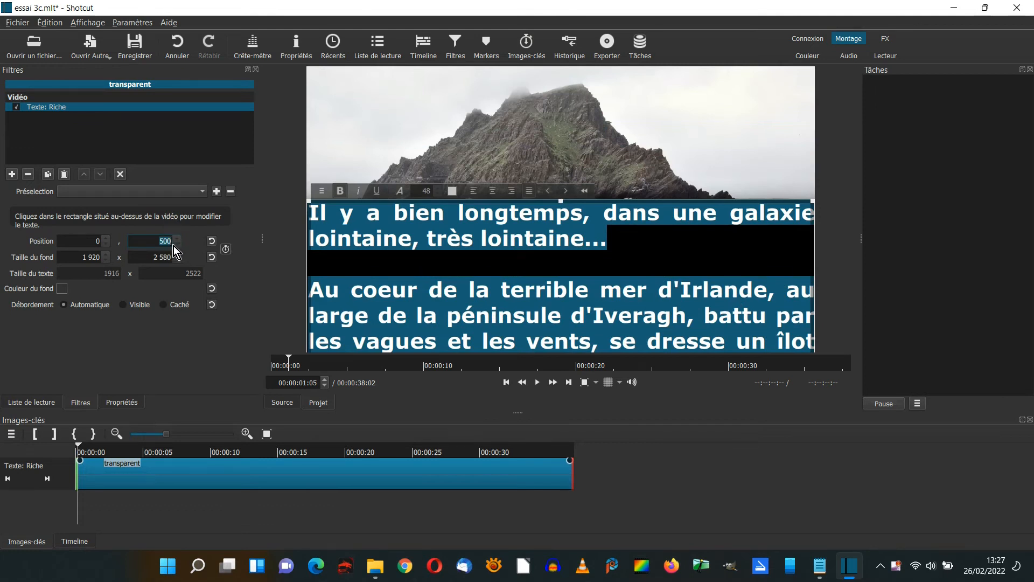
pyautogui.write('11')
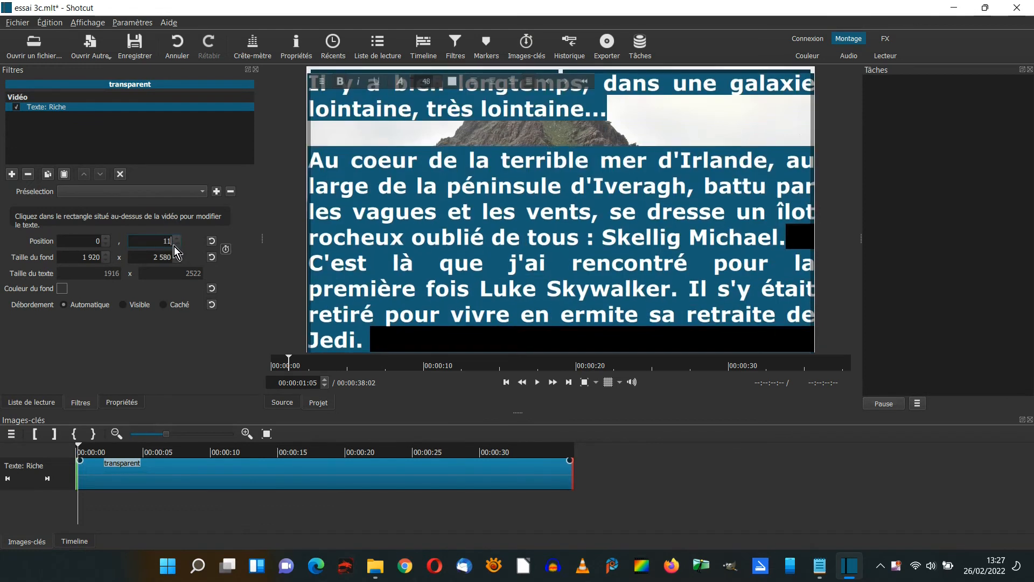
pyautogui.write('00')
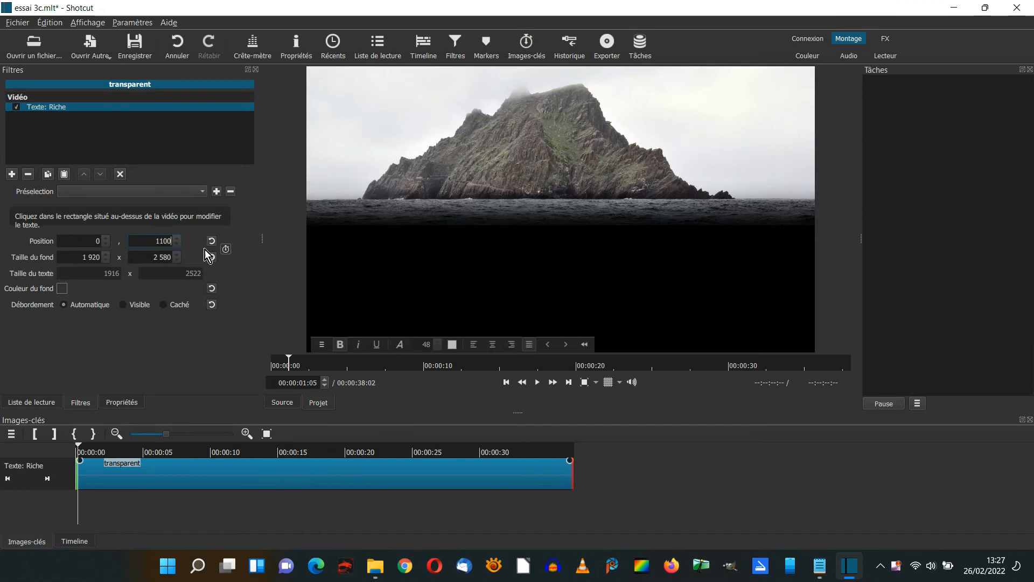
pyautogui.click(225, 249)
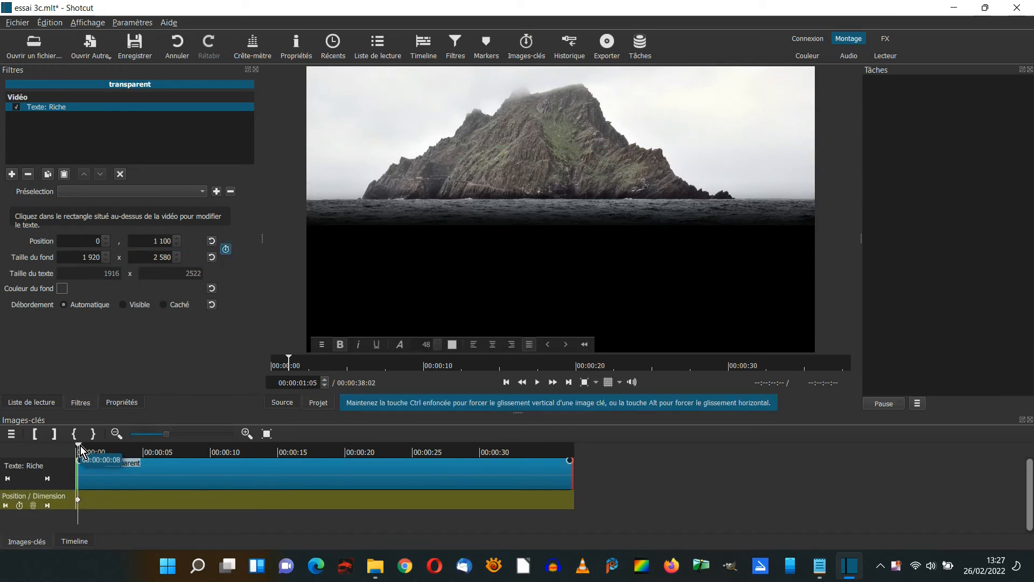
# Add a keyframe at the end of the transparent clip with the text's vertical position at -2500.
pyautogui.moveTo(85, 445); pyautogui.dragTo(572, 447)
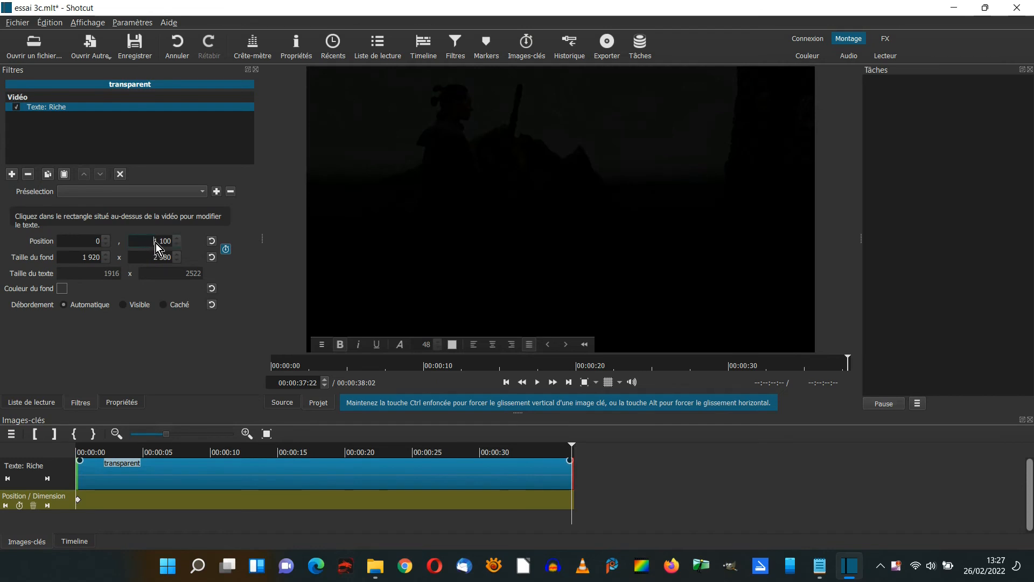
pyautogui.write('0')
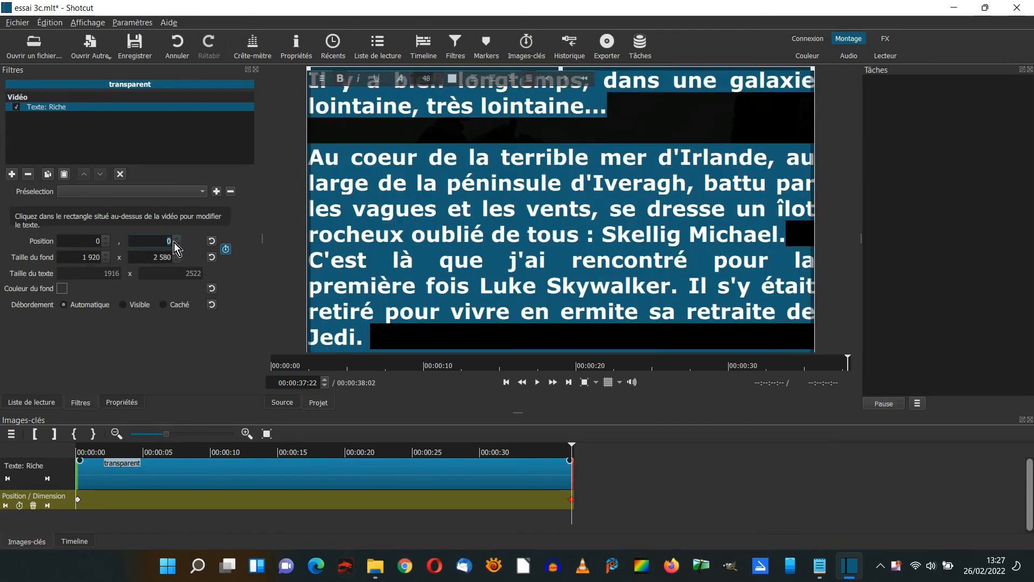
pyautogui.write('-2500')
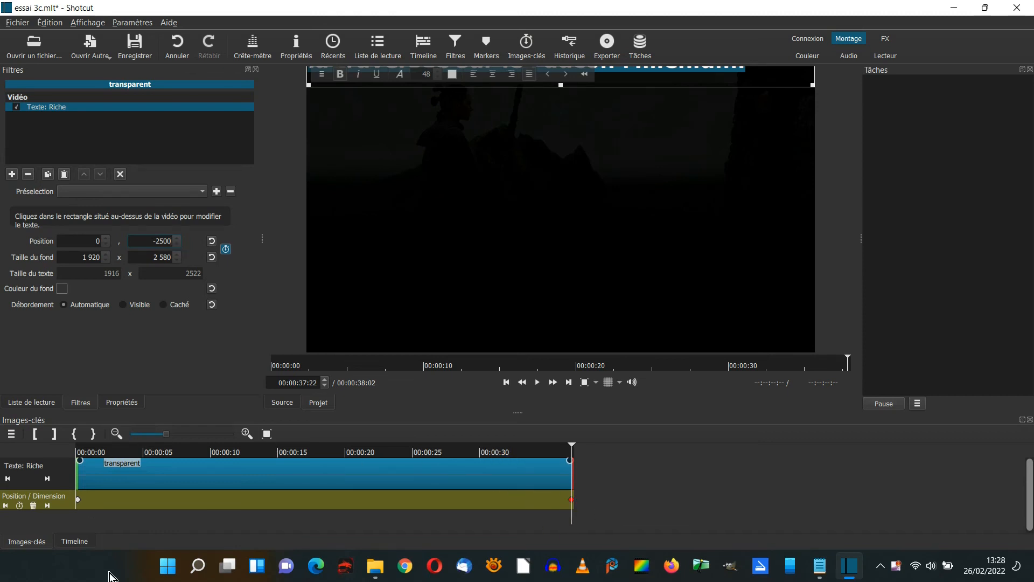
# Add the Recadrer: Angles filter to the transparent clip and apply the générique star wars preset.
pyautogui.click(75, 541)
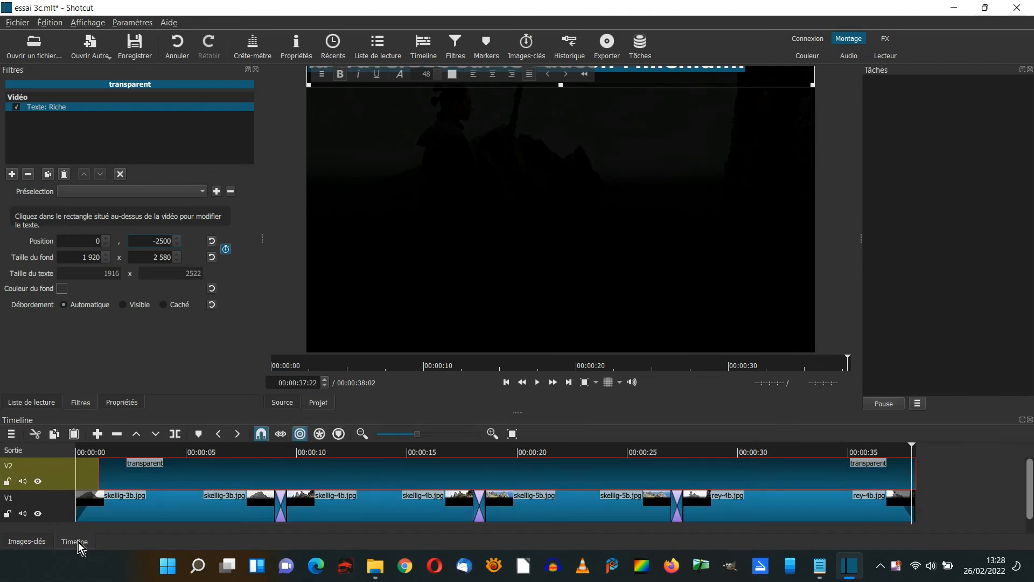
pyautogui.click(12, 174)
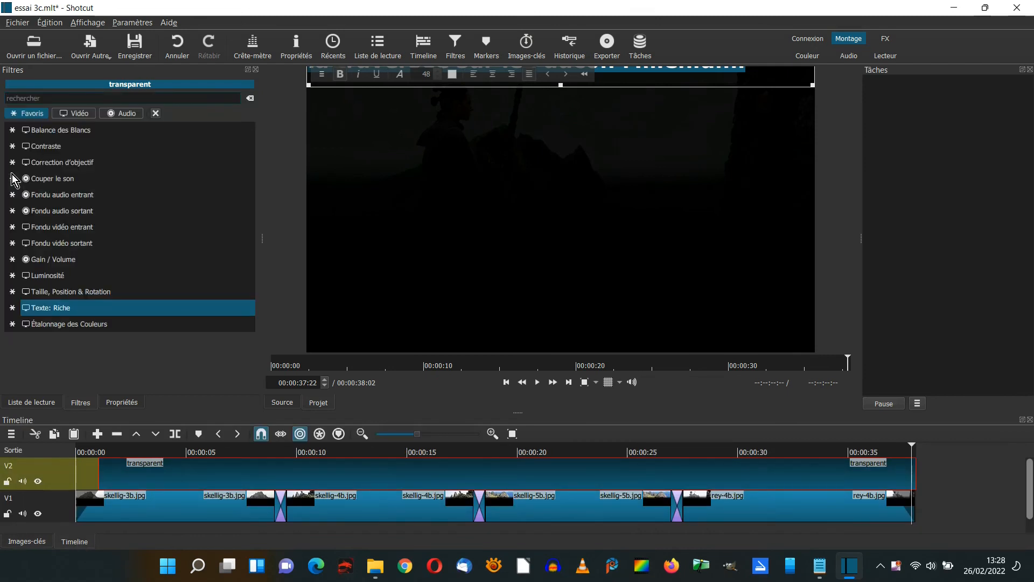
pyautogui.click(86, 117)
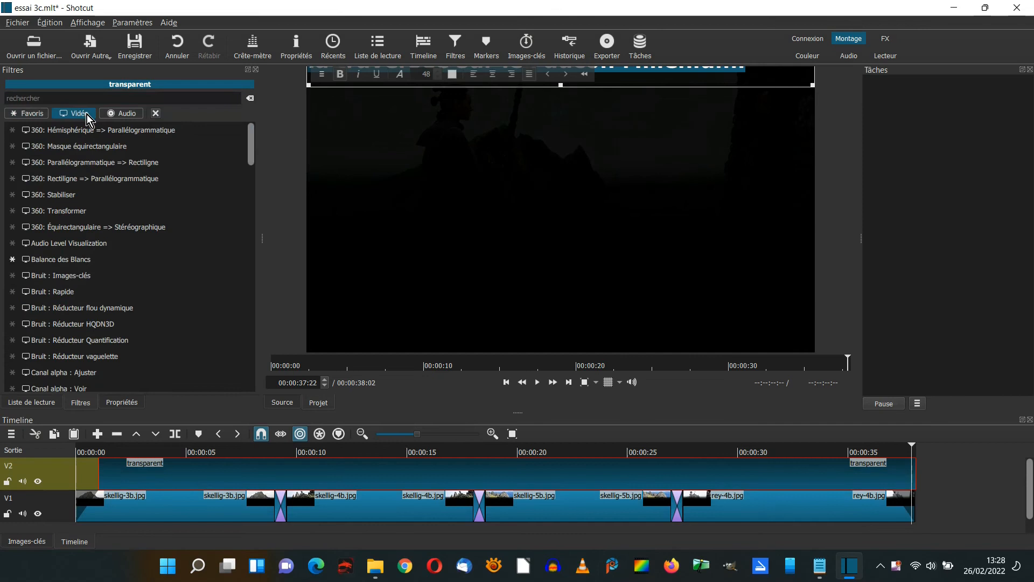
pyautogui.moveTo(251, 141); pyautogui.dragTo(240, 296)
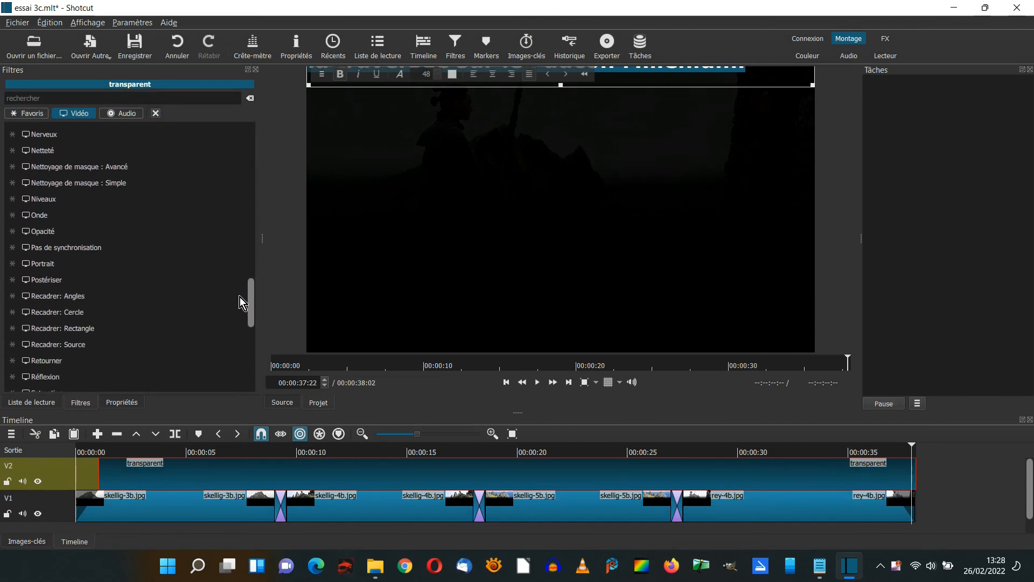
pyautogui.click(92, 293)
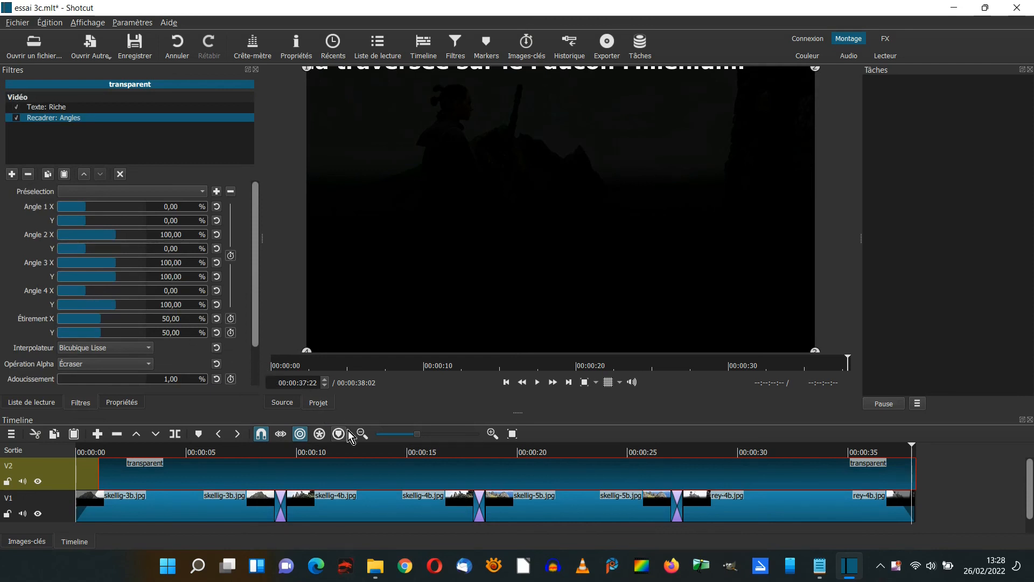
pyautogui.click(373, 452)
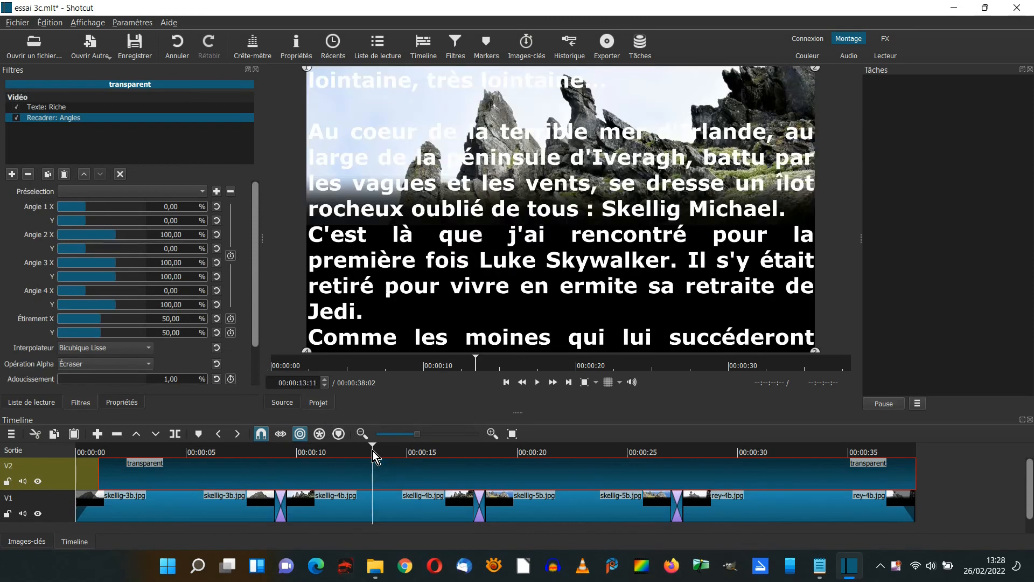
pyautogui.click(202, 192)
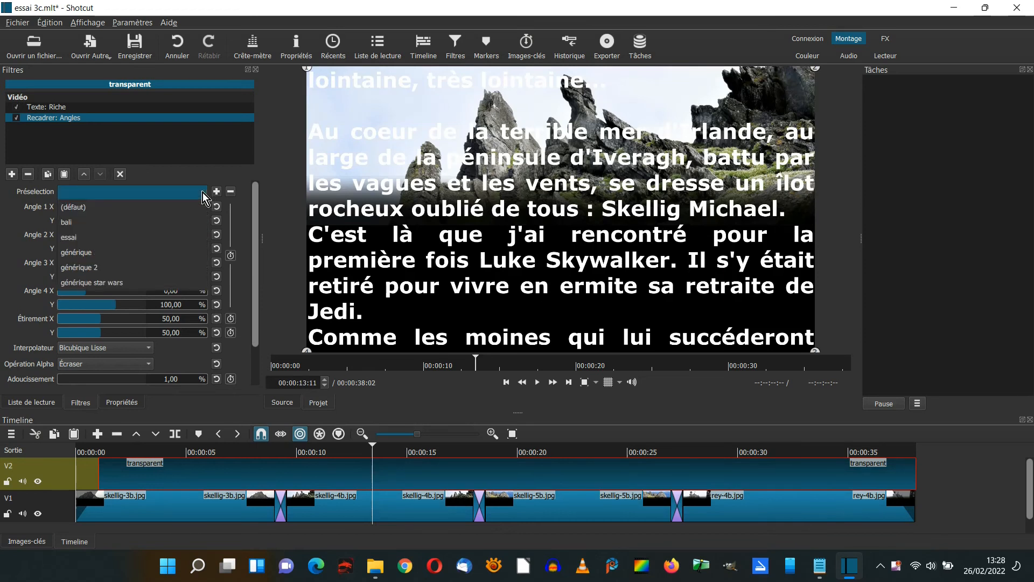
pyautogui.click(118, 282)
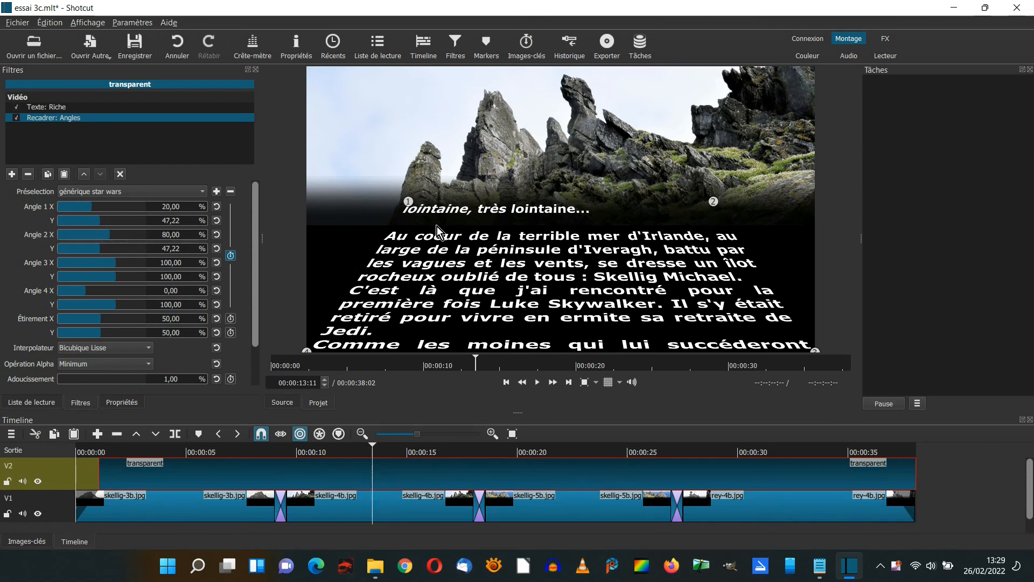
# Add the Masque: Forme Simple filter to the transparent clip after Recadrer: Angles.
pyautogui.click(12, 173)
pyautogui.scroll(1, 122, 282)
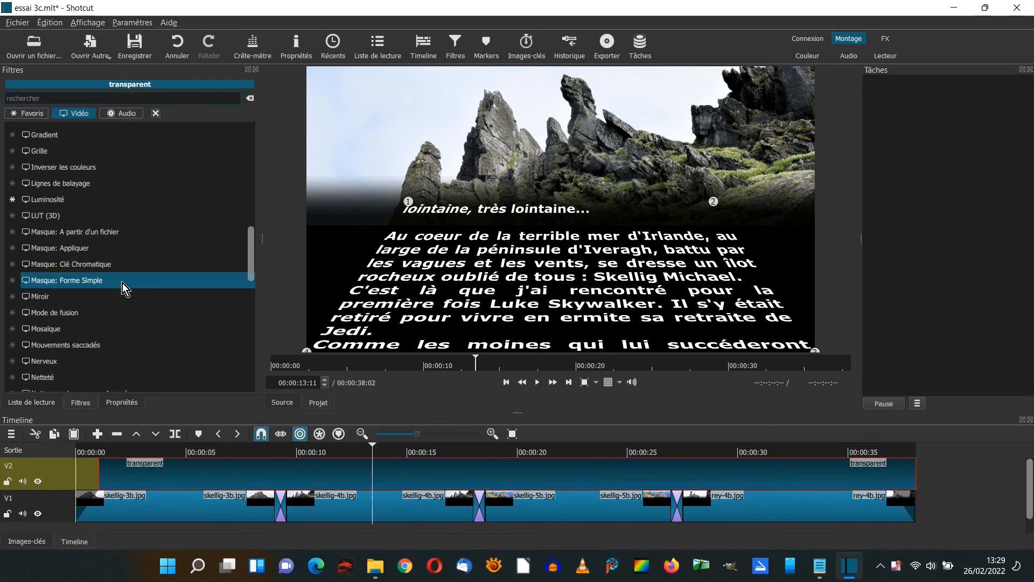
pyautogui.click(107, 283)
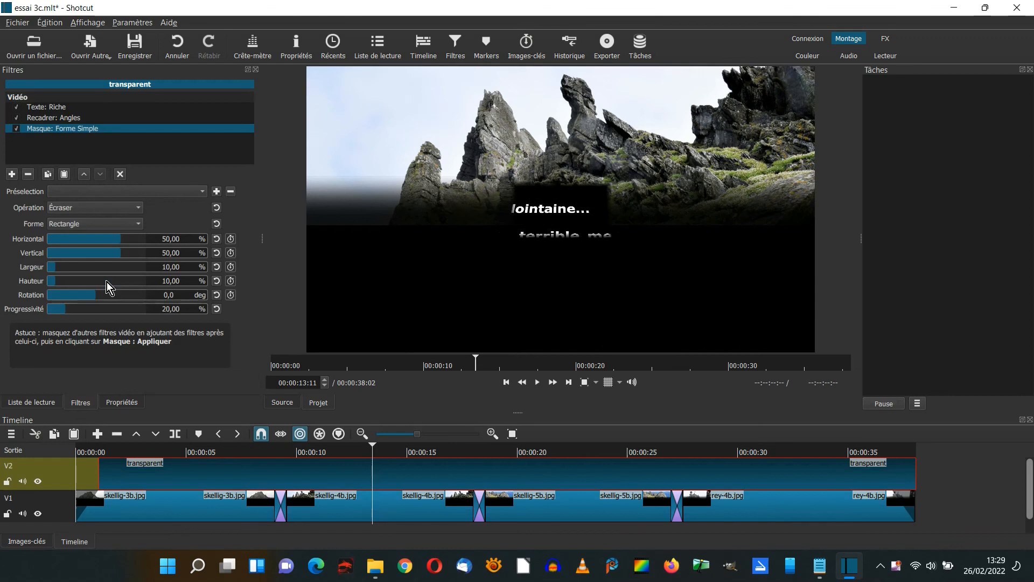